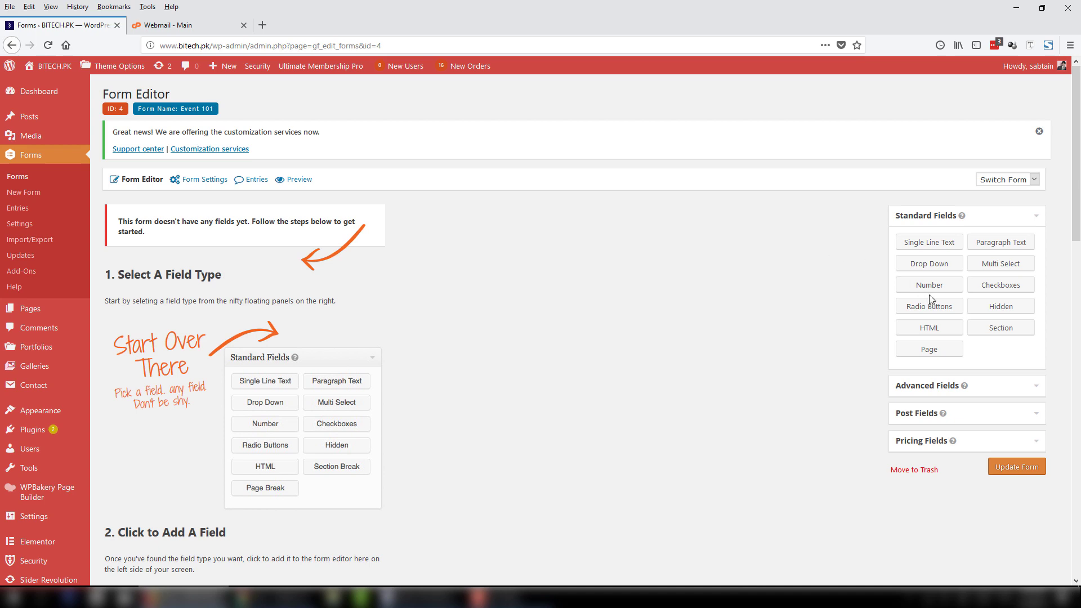
# Add a Radio Buttons question labelled 'Which course do you want to join?'.
pyautogui.moveTo(945, 307); pyautogui.dragTo(179, 260)
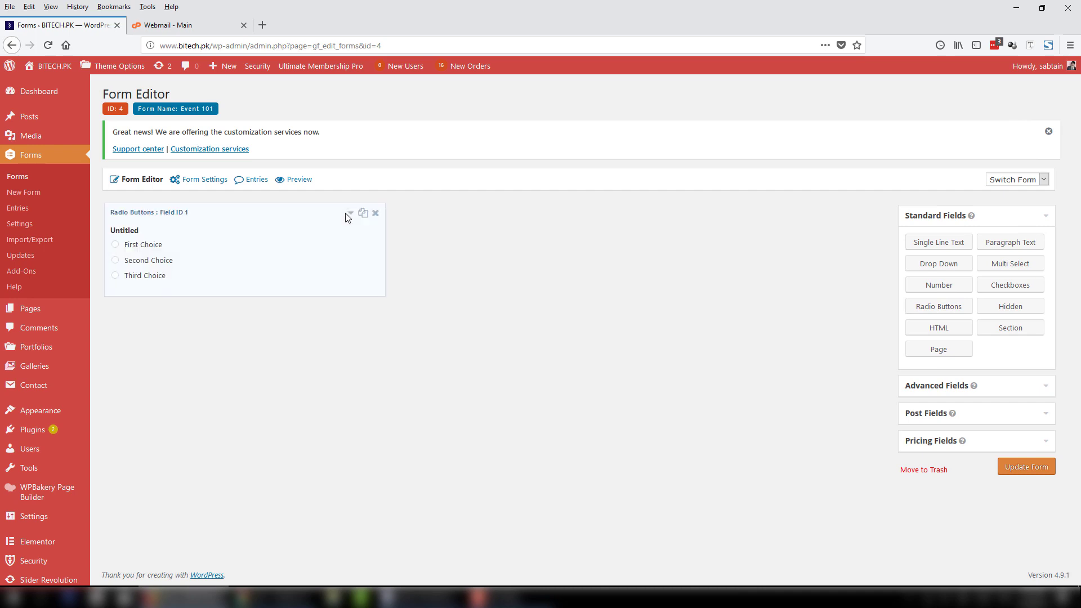
pyautogui.click(343, 215)
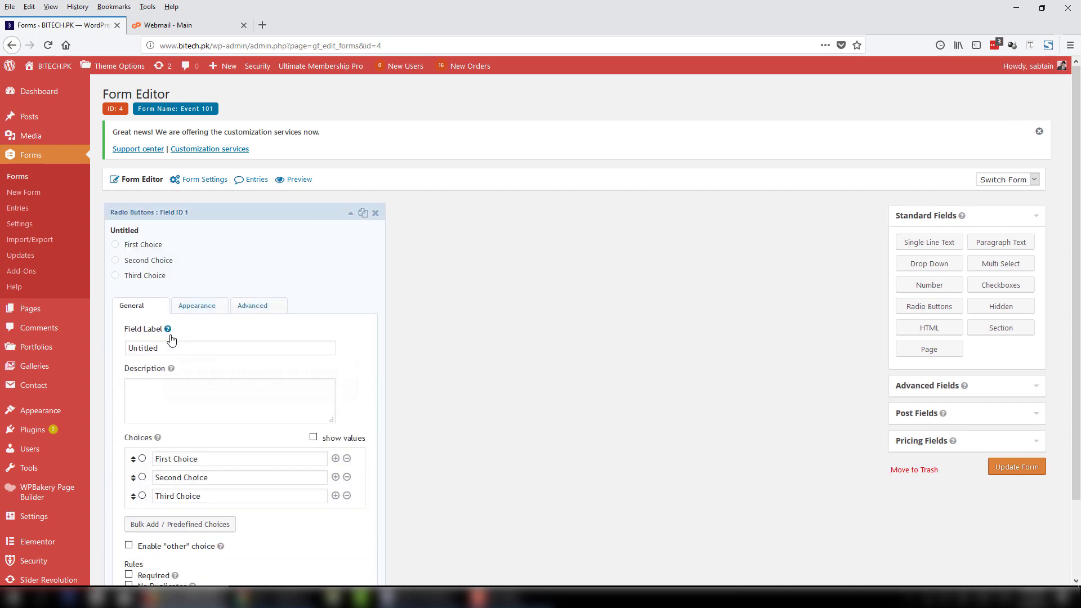
pyautogui.moveTo(173, 351); pyautogui.dragTo(123, 353)
pyautogui.click(169, 353)
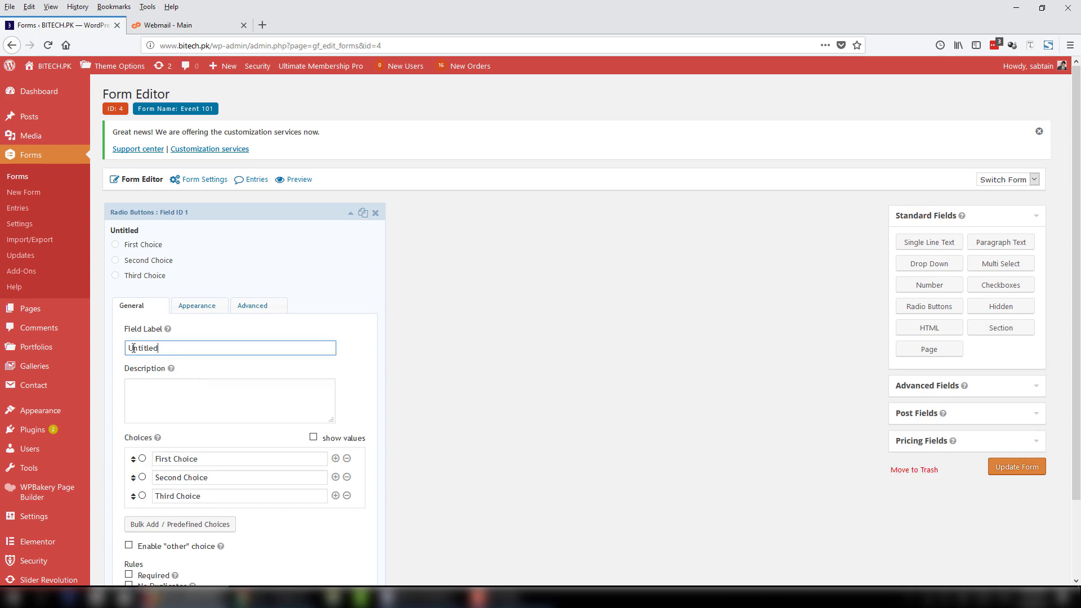
pyautogui.hotkey('ctrl', 'a')
pyautogui.write('C')
pyautogui.write('Which course')
pyautogui.write(' do you')
pyautogui.write(' want t')
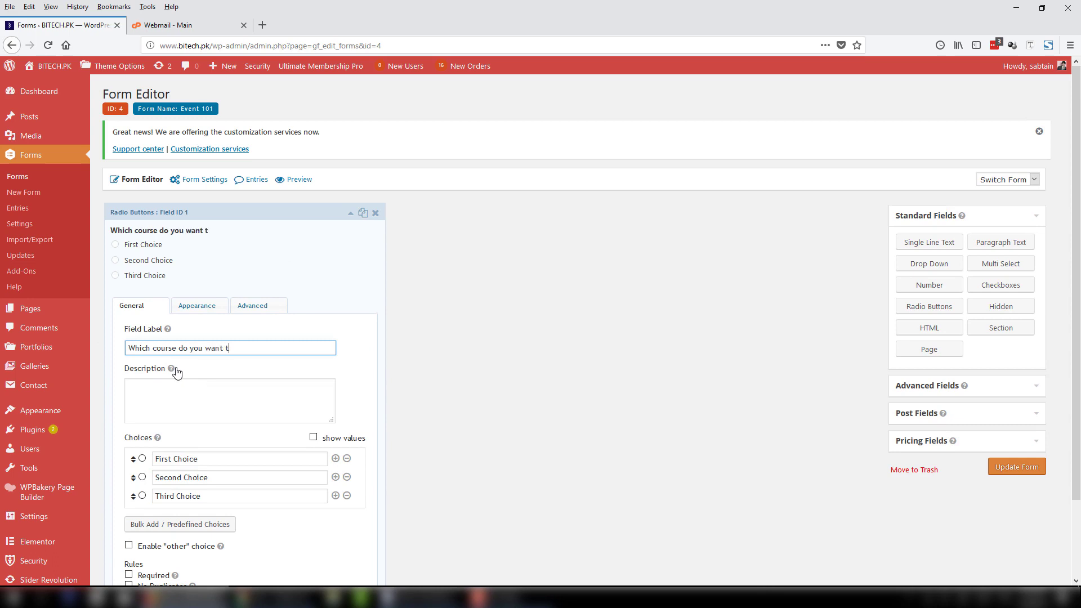
pyautogui.write('o join?')
# Set the choices to Wordpress Training, Accounting Training and Game Development Training, and make it required.
pyautogui.click(158, 455)
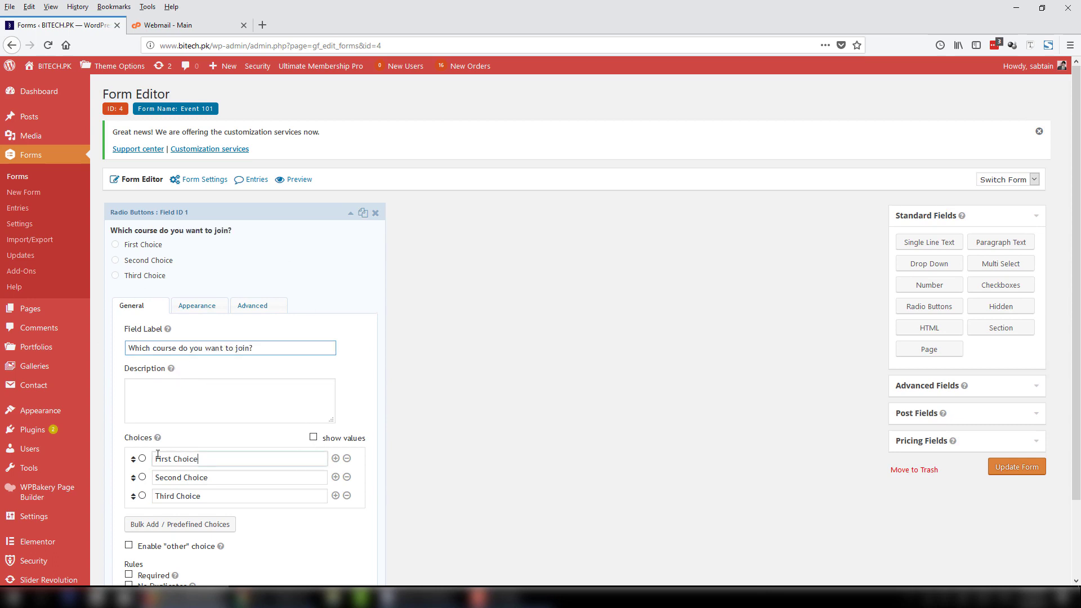
pyautogui.moveTo(78, 495)
pyautogui.write('Wordpres')
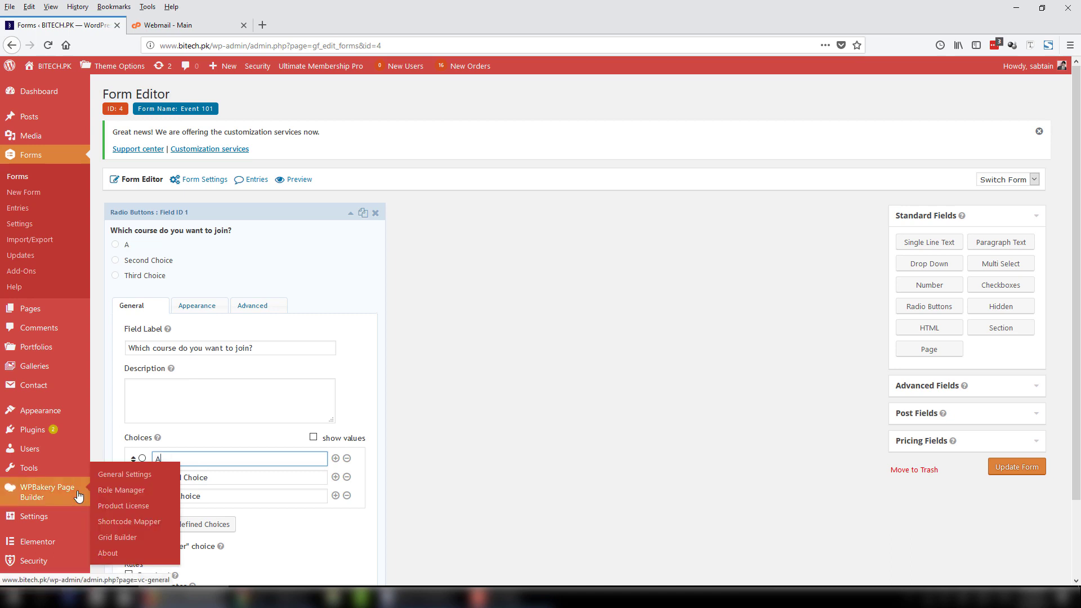
pyautogui.write('s Training')
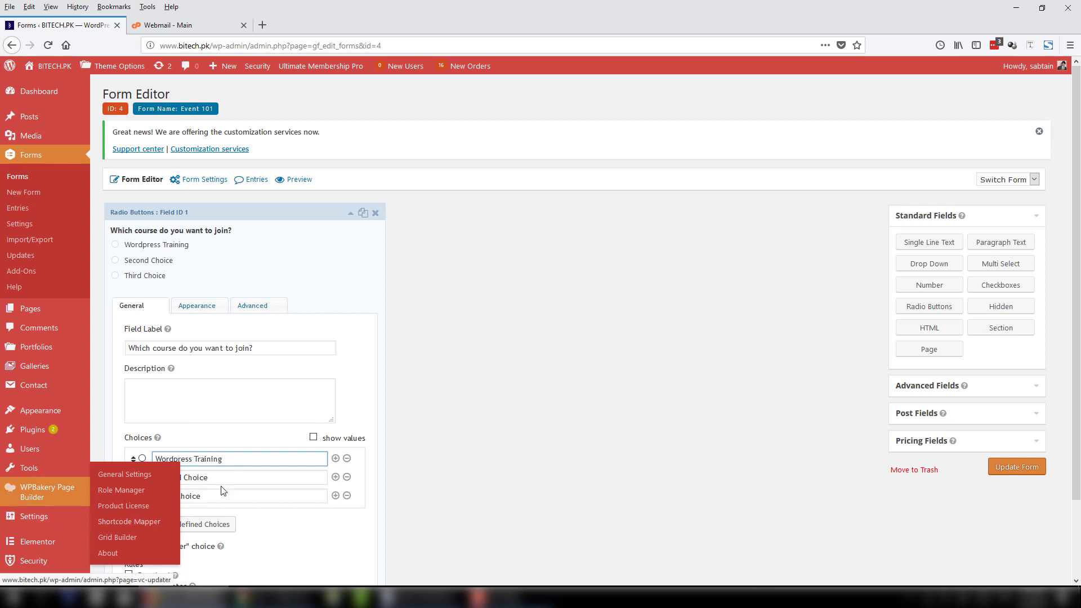
pyautogui.press('Tab')
pyautogui.write('Accounting T')
pyautogui.moveTo(84, 464)
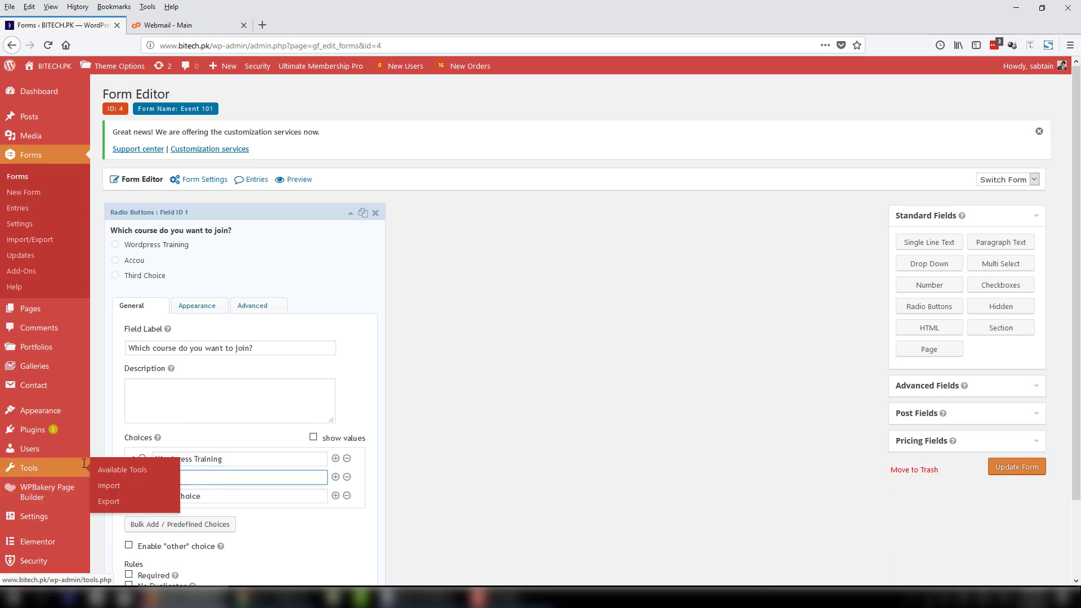
pyautogui.write('raining')
pyautogui.press('Tab')
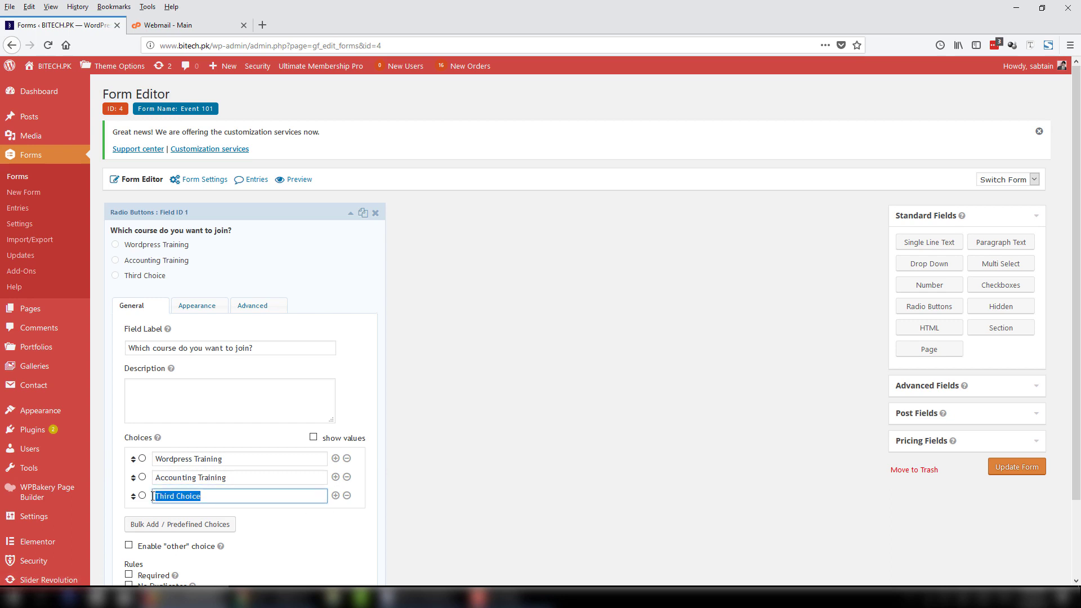
pyautogui.write('Game Development')
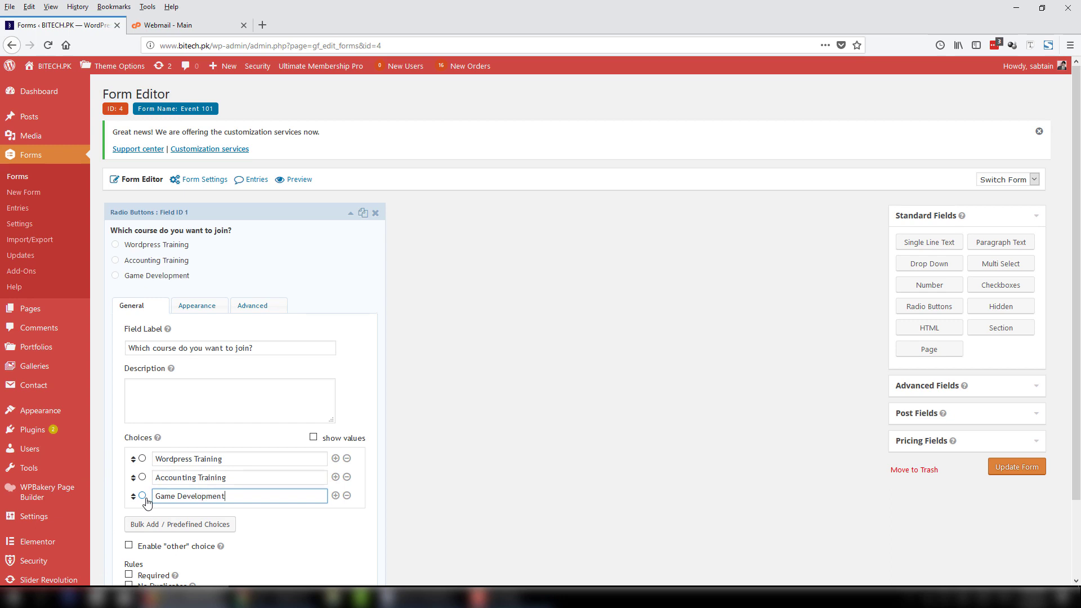
pyautogui.write(' Training')
pyautogui.scroll(-3, 171, 507)
pyautogui.click(129, 488)
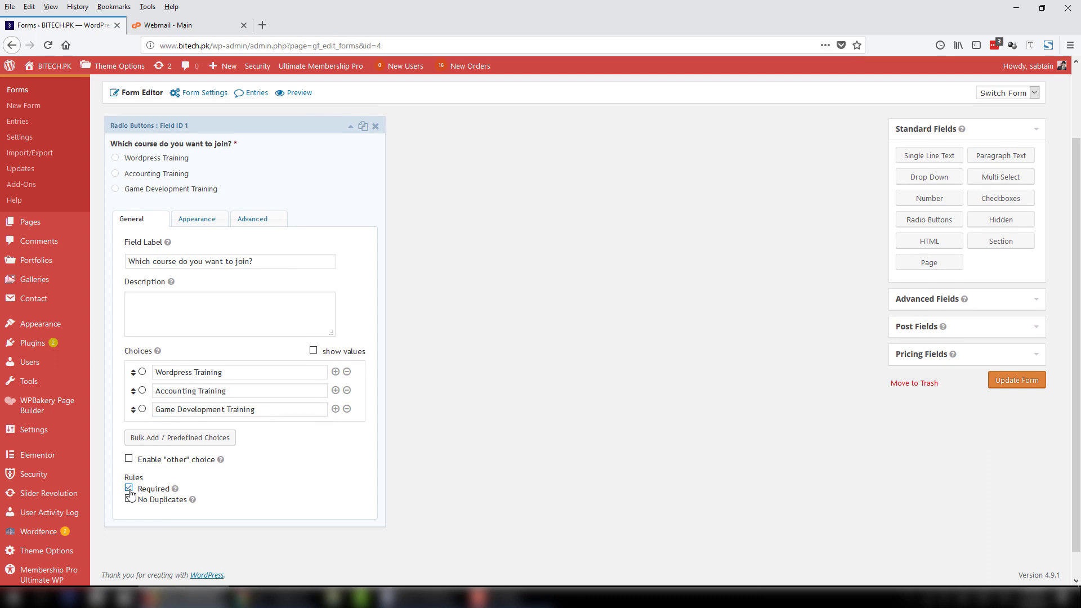
pyautogui.click(348, 126)
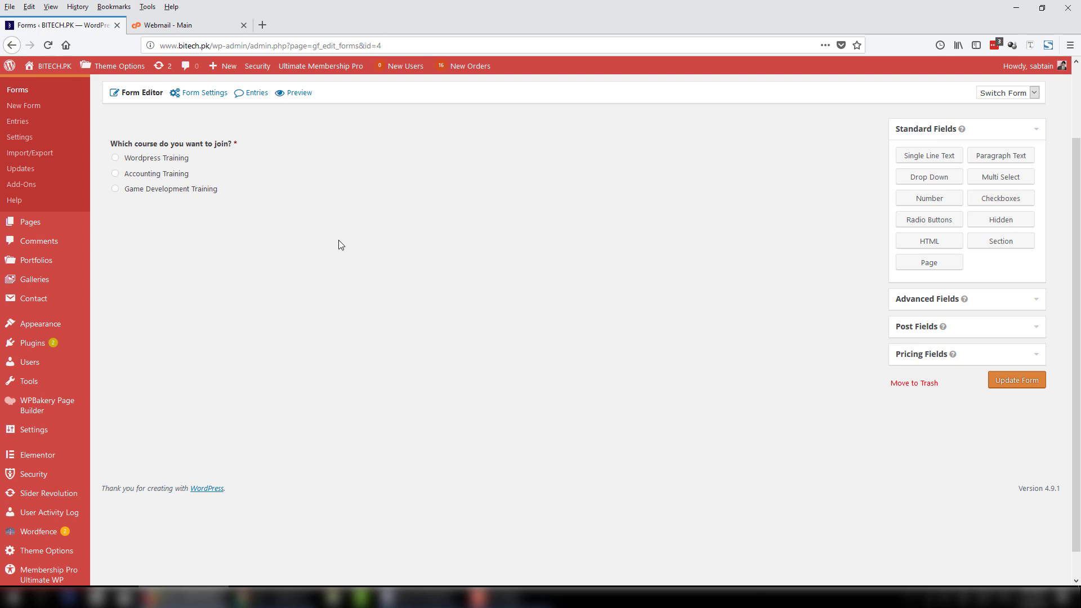
# Add a required single-line text field labelled Name with a 15-character maximum.
pyautogui.moveTo(907, 154); pyautogui.dragTo(133, 223)
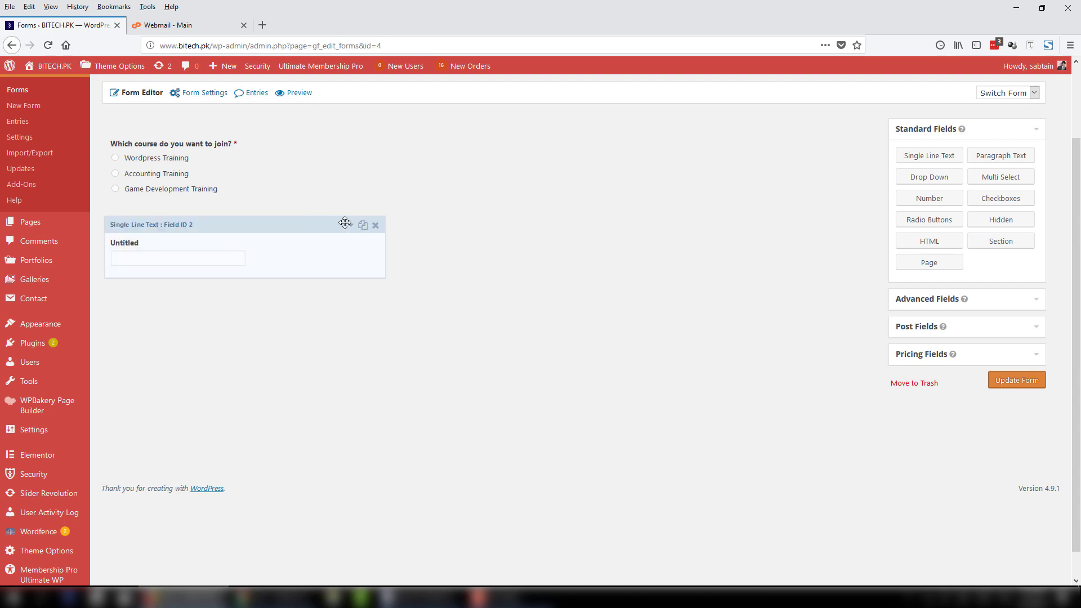
pyautogui.click(350, 227)
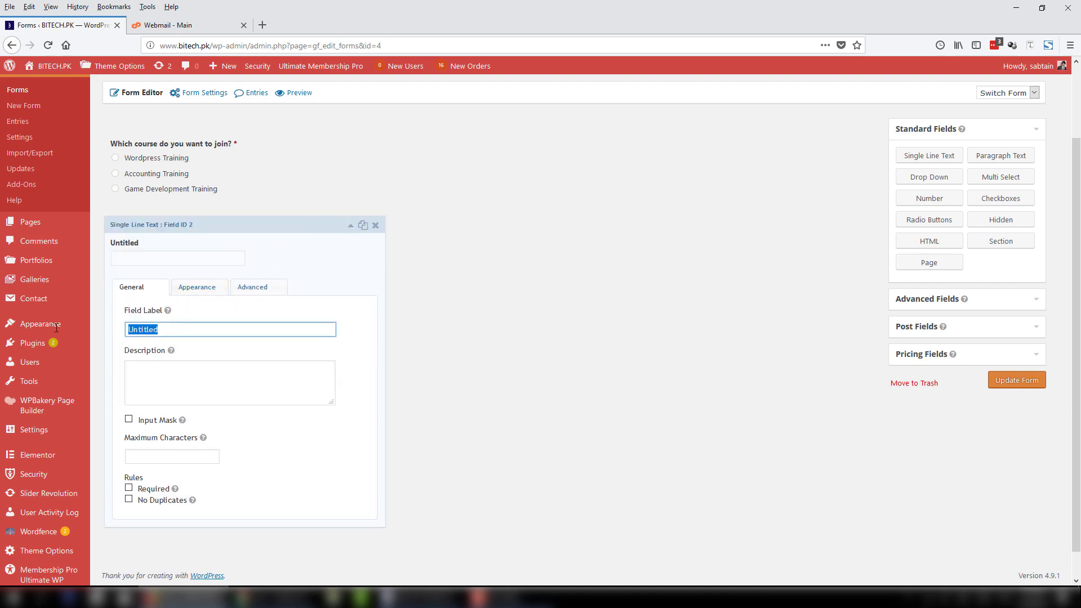
pyautogui.write('Name')
pyautogui.click(151, 488)
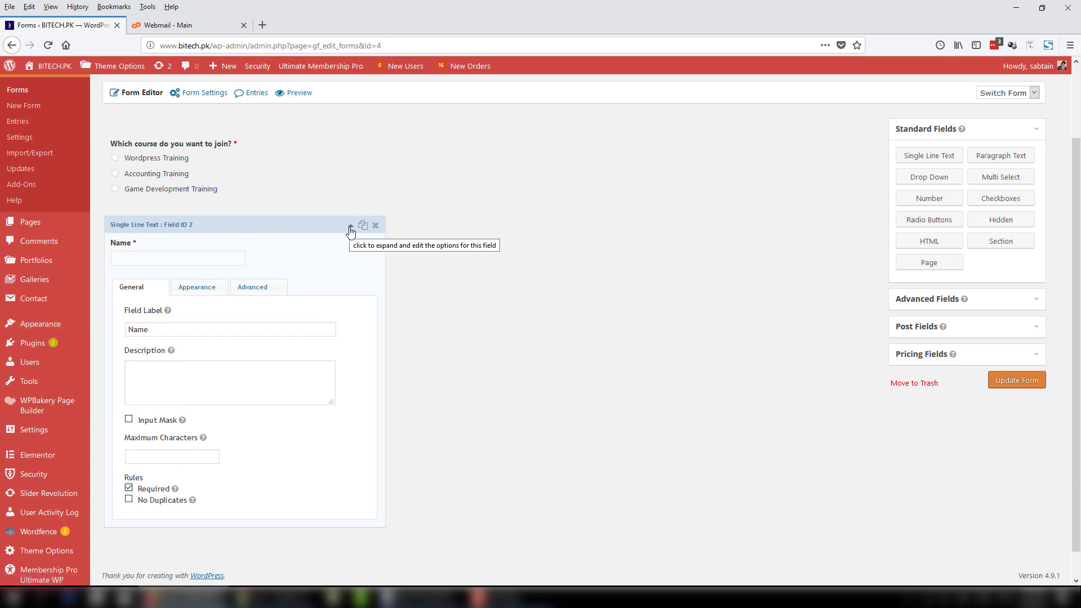
pyautogui.click(198, 457)
pyautogui.write('15')
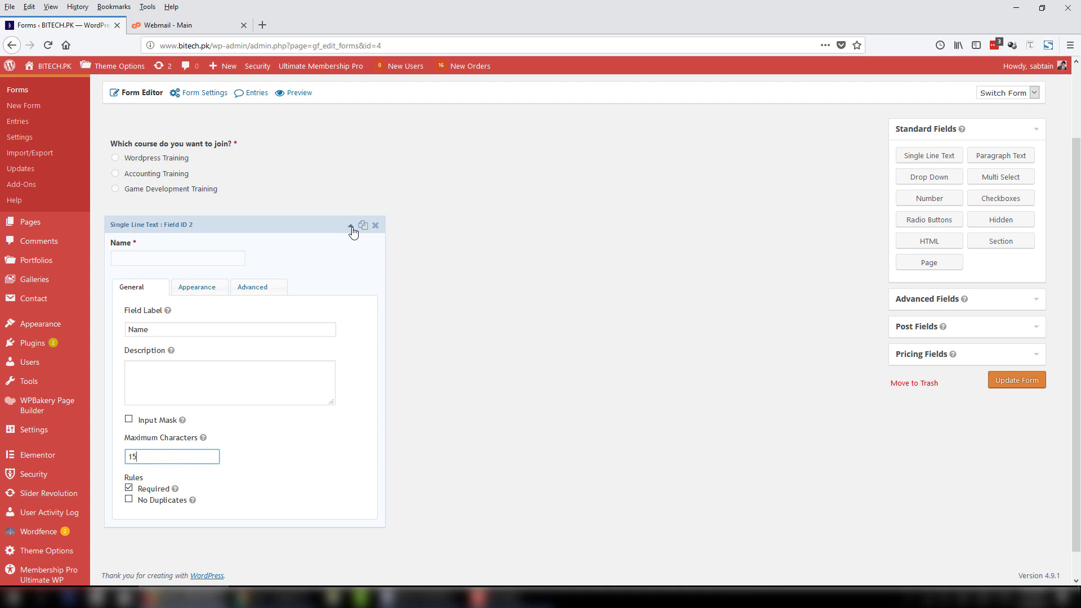
pyautogui.click(350, 225)
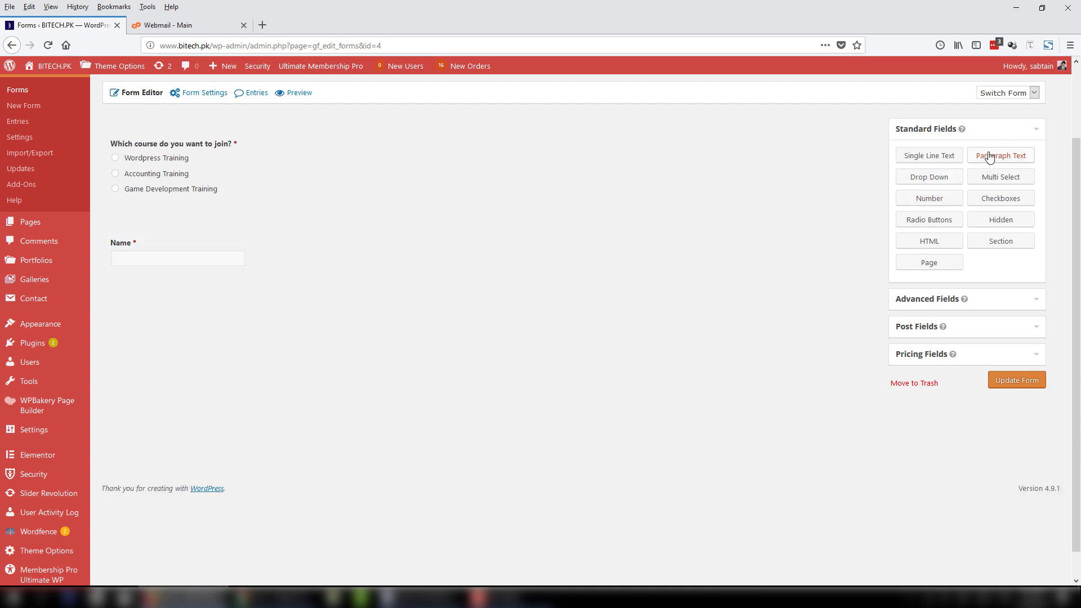
# Add a Paragraph Text field below Name and label it Address.
pyautogui.moveTo(989, 154); pyautogui.dragTo(151, 282)
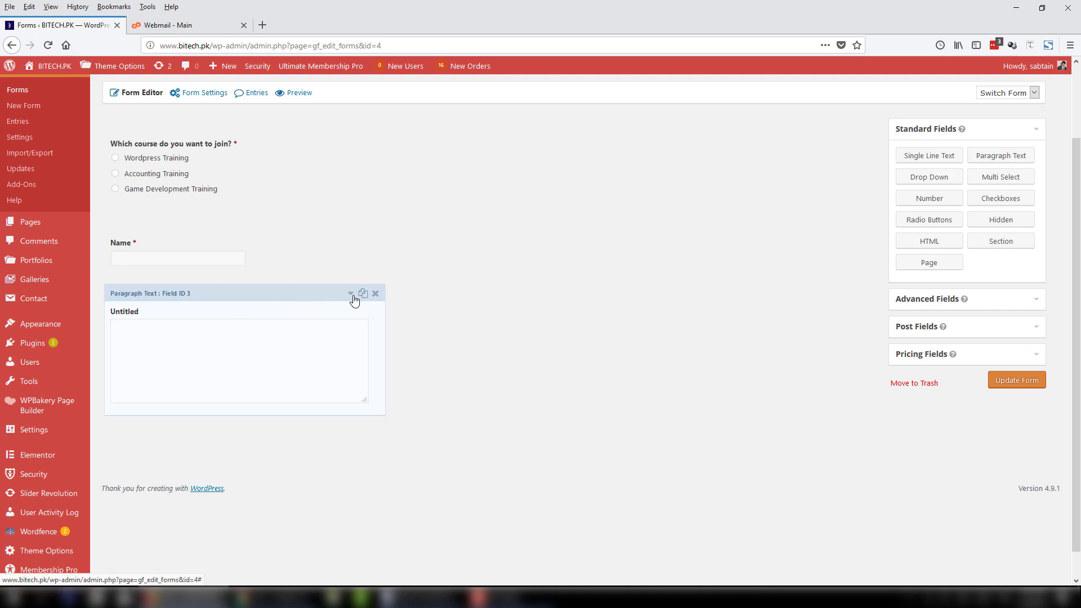
pyautogui.click(352, 295)
pyautogui.moveTo(169, 462); pyautogui.dragTo(104, 467)
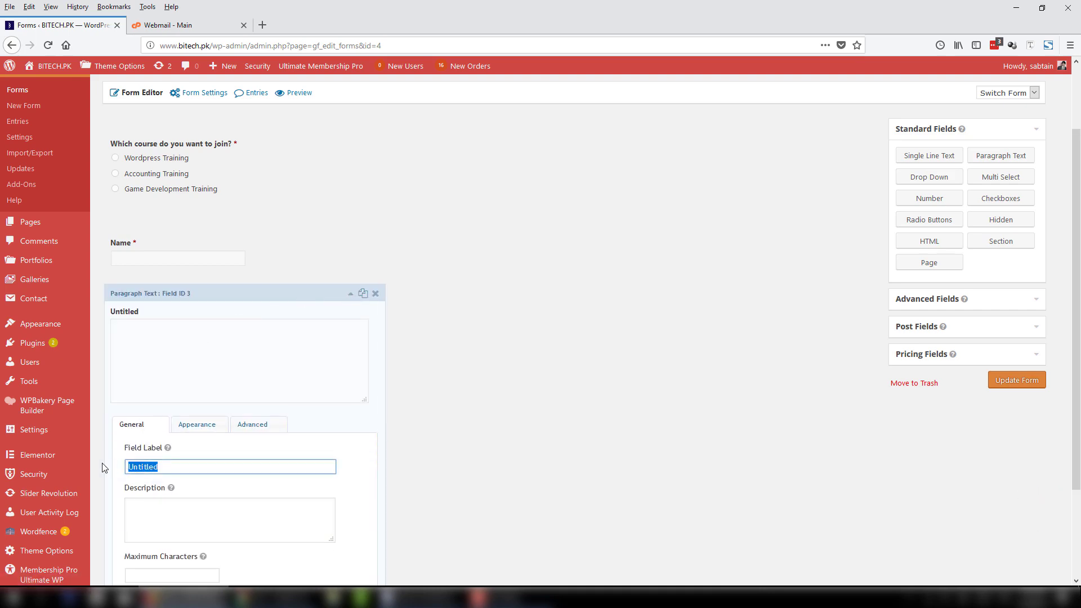
pyautogui.write('Address')
pyautogui.press('BackSpace')
pyautogui.press('BackSpace')
pyautogui.press('BackSpace')
pyautogui.press('BackSpace')
pyautogui.press('BackSpace')
pyautogui.press('BackSpace')
pyautogui.write('s')
pyautogui.click(351, 294)
pyautogui.click(302, 355)
pyautogui.scroll(-2, 253, 347)
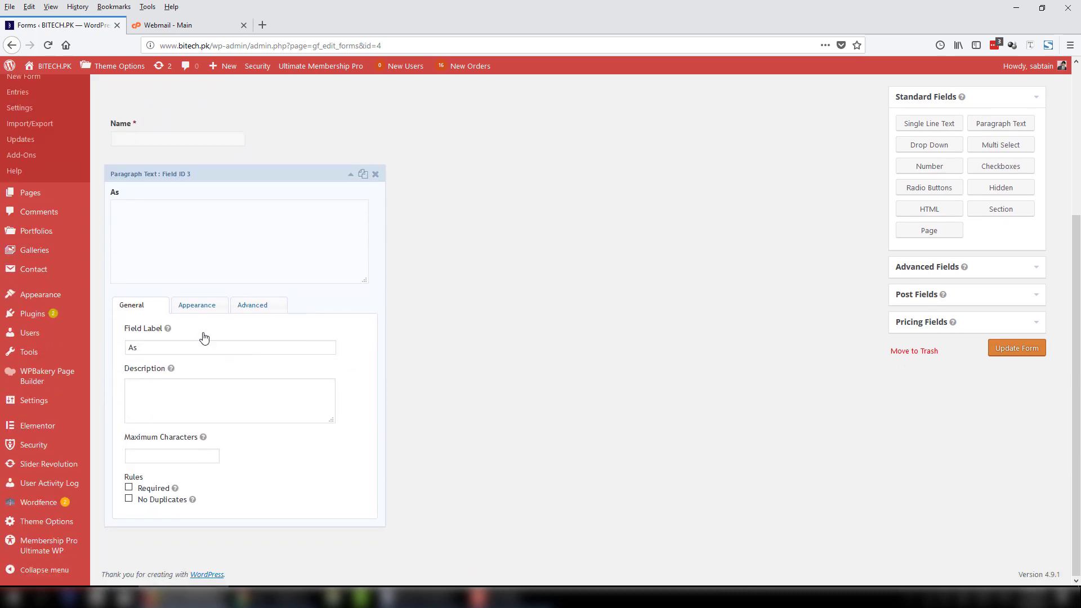
pyautogui.hotkey('ctrl', 'a')
pyautogui.write('Add')
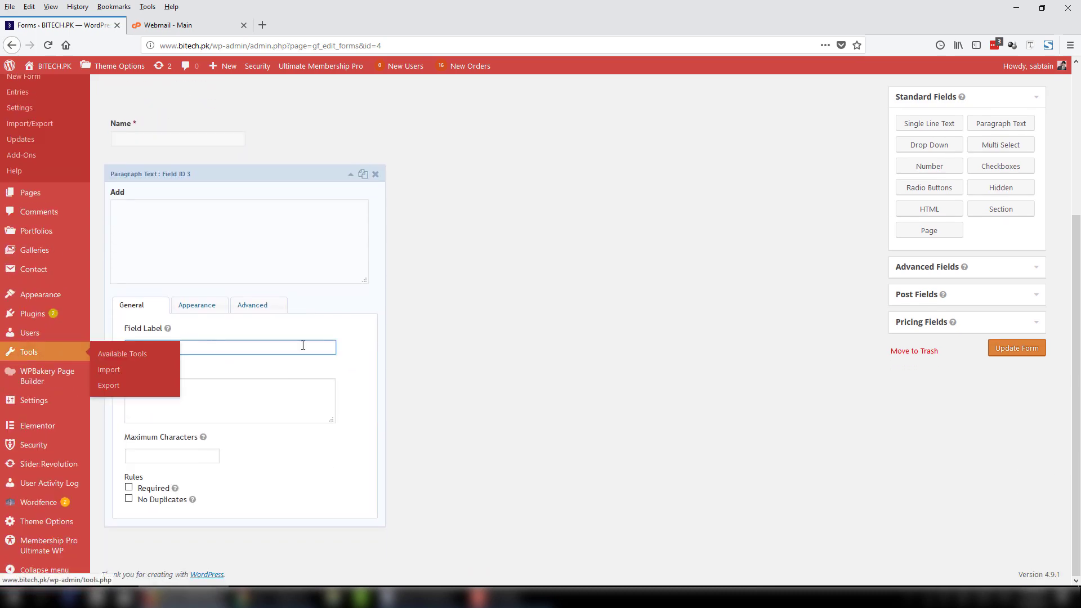
pyautogui.write('ress')
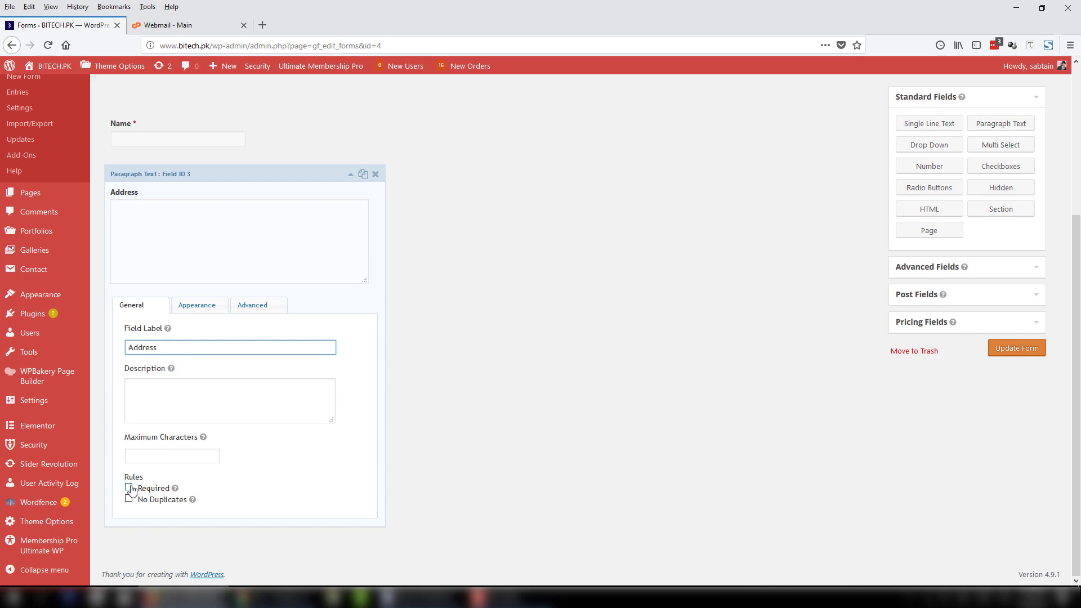
# Make Address required with a maximum of 50 characters.
pyautogui.click(145, 489)
pyautogui.click(163, 456)
pyautogui.write('50')
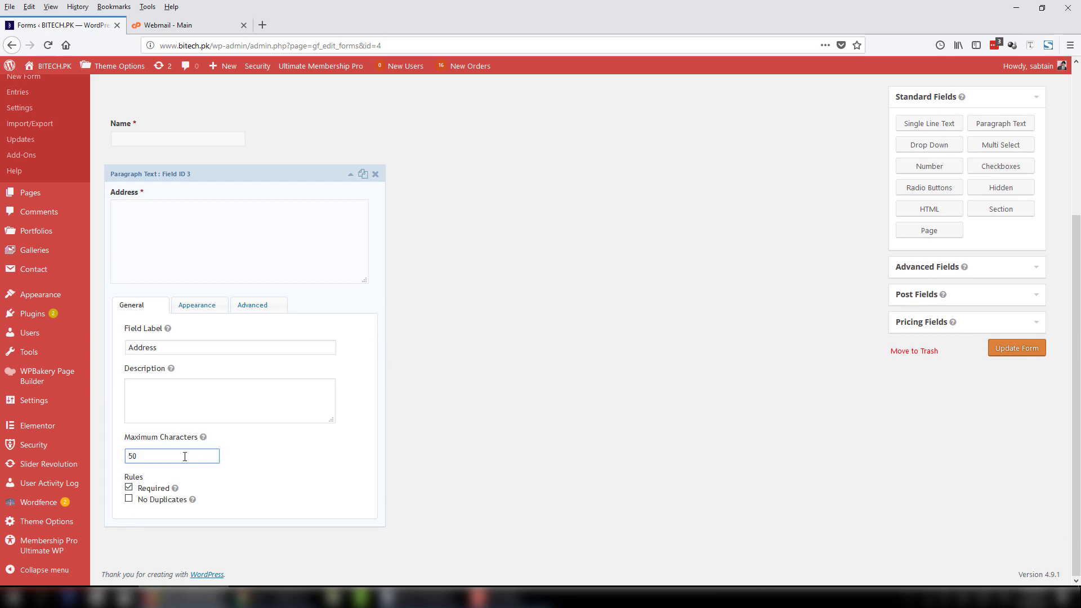
pyautogui.click(350, 175)
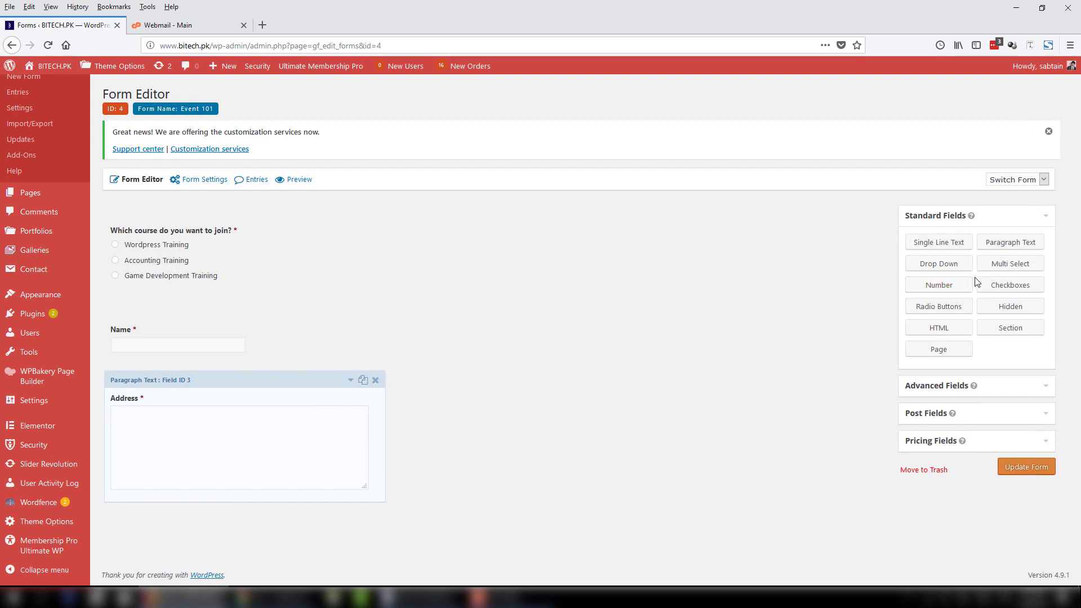
# Add a single-line text field labelled Phone below Address with Input Mask enabled.
pyautogui.moveTo(943, 244); pyautogui.dragTo(220, 508)
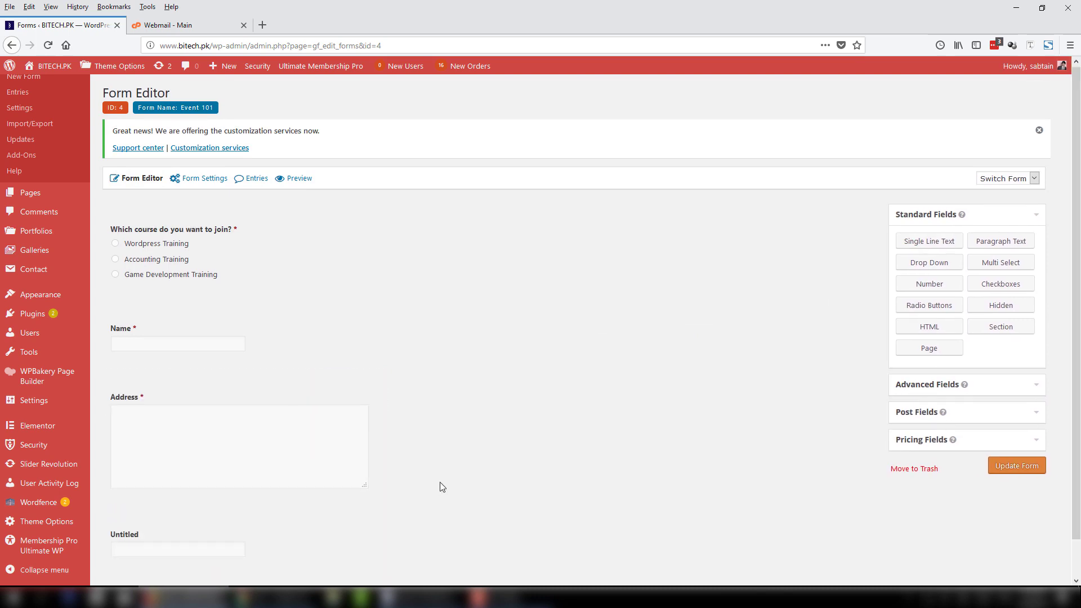
pyautogui.scroll(-1, 440, 482)
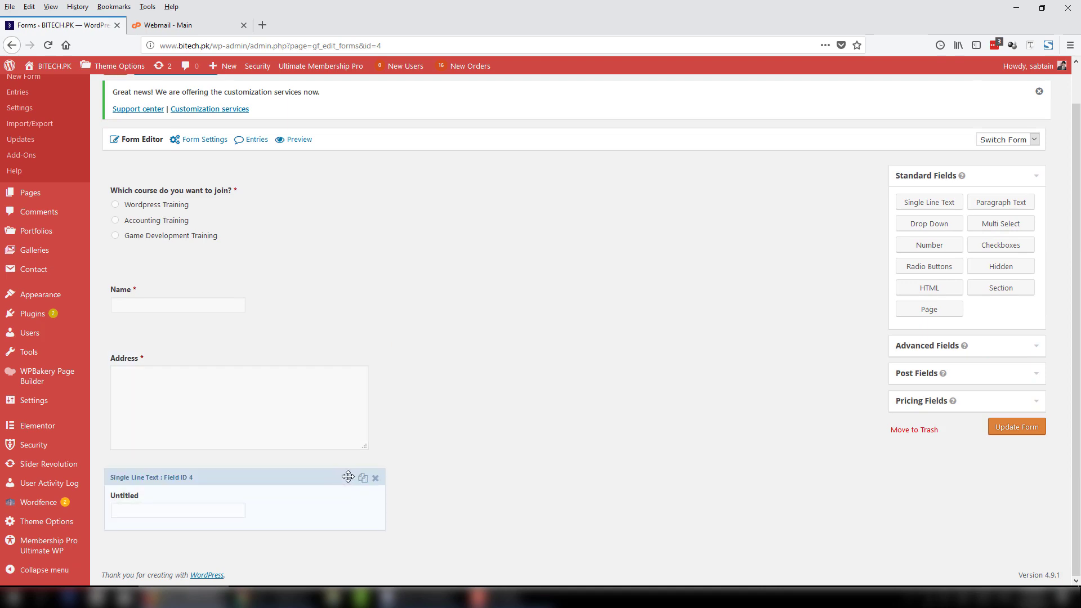
pyautogui.click(348, 477)
pyautogui.scroll(-5, 445, 476)
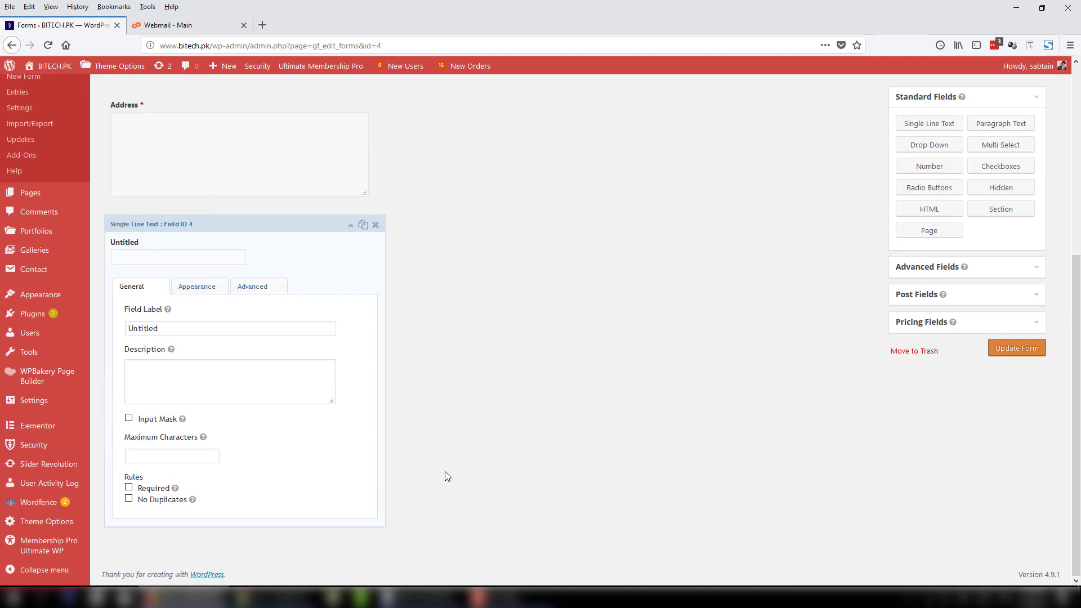
pyautogui.doubleClick(168, 328)
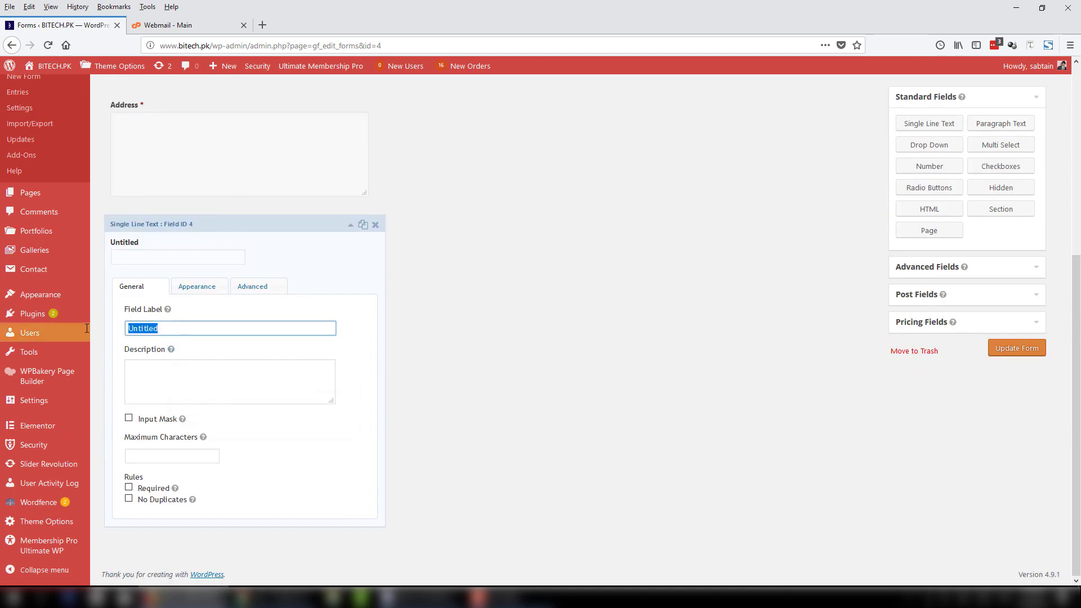
pyautogui.write('Phone')
pyautogui.moveTo(87, 328)
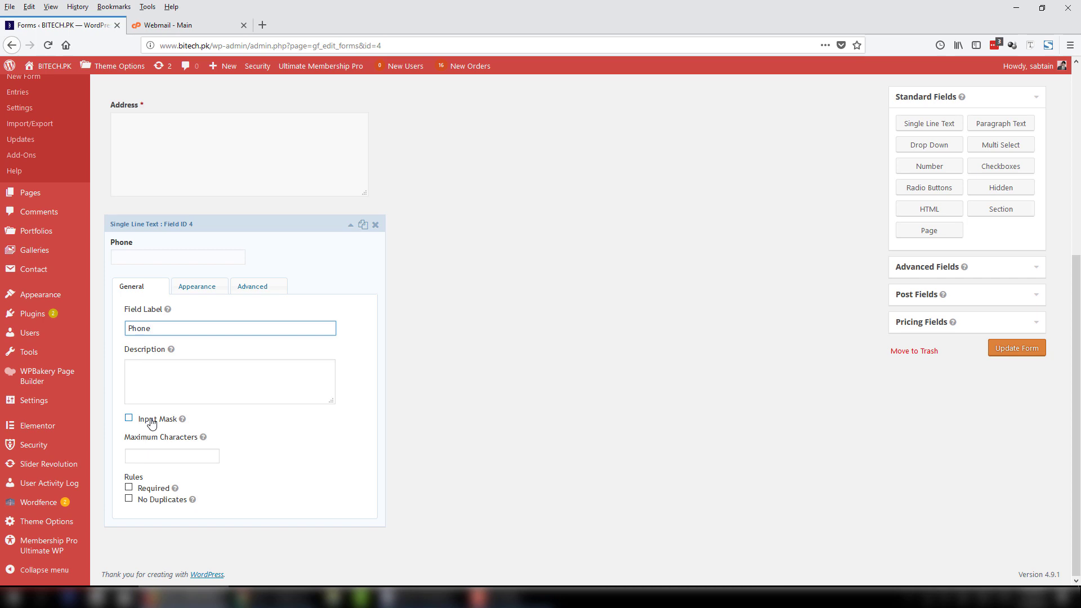
pyautogui.click(151, 422)
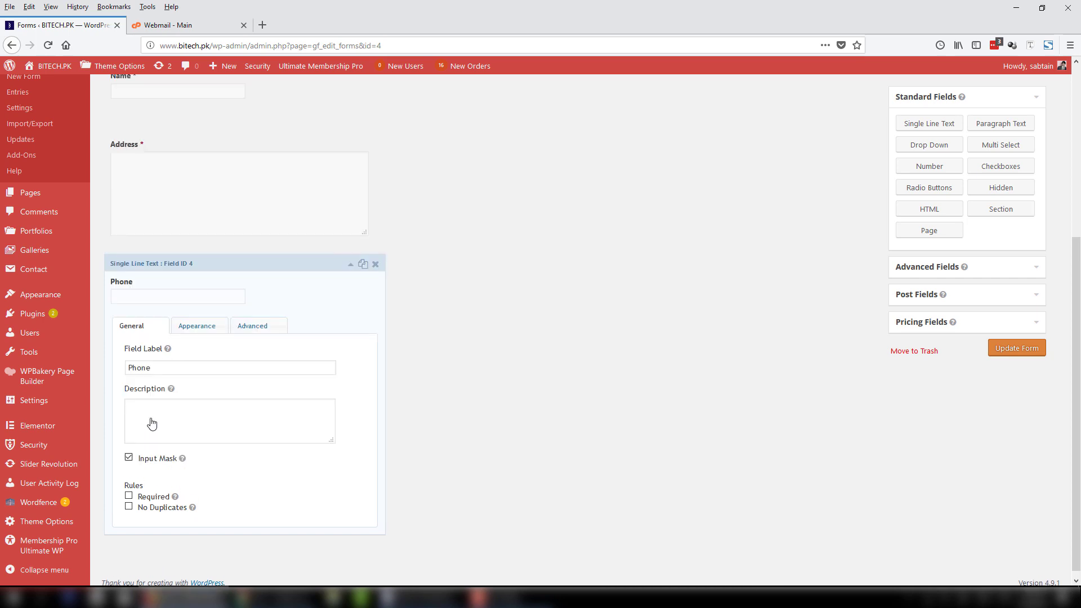
pyautogui.click(167, 459)
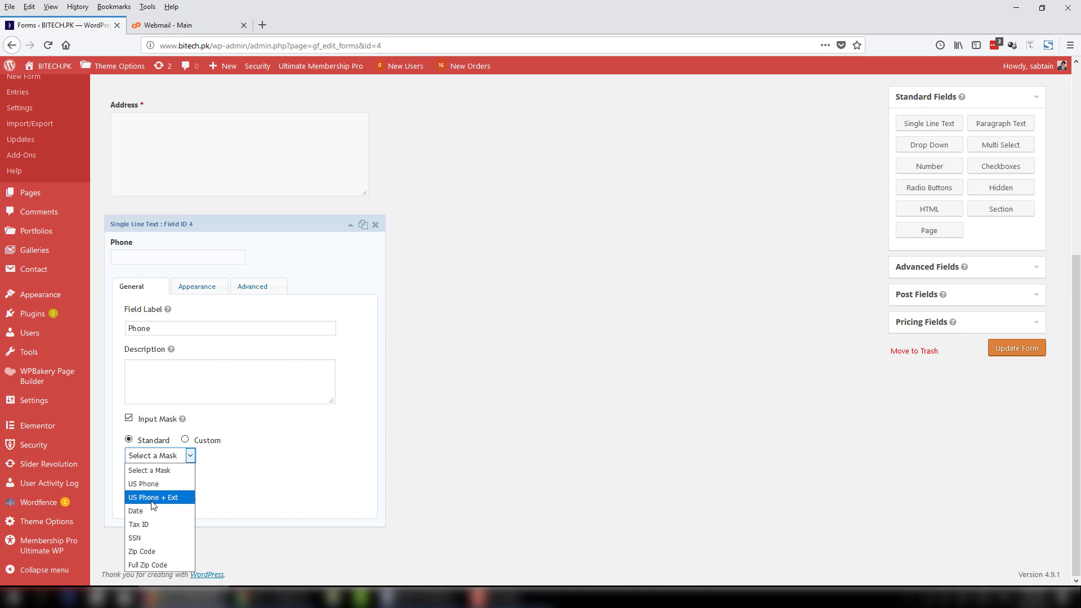
pyautogui.click(185, 440)
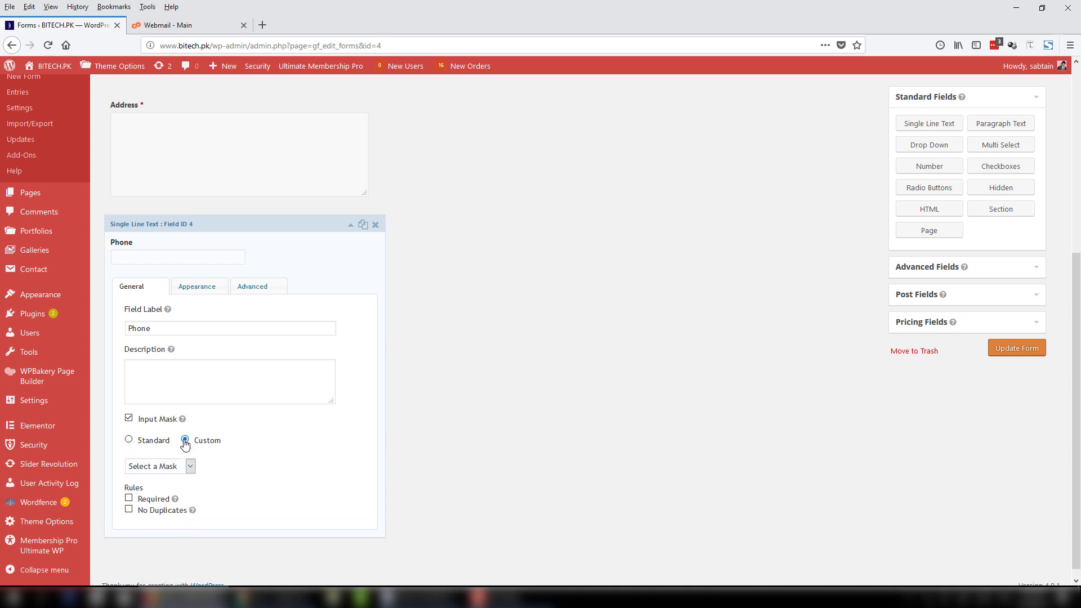
pyautogui.click(177, 450)
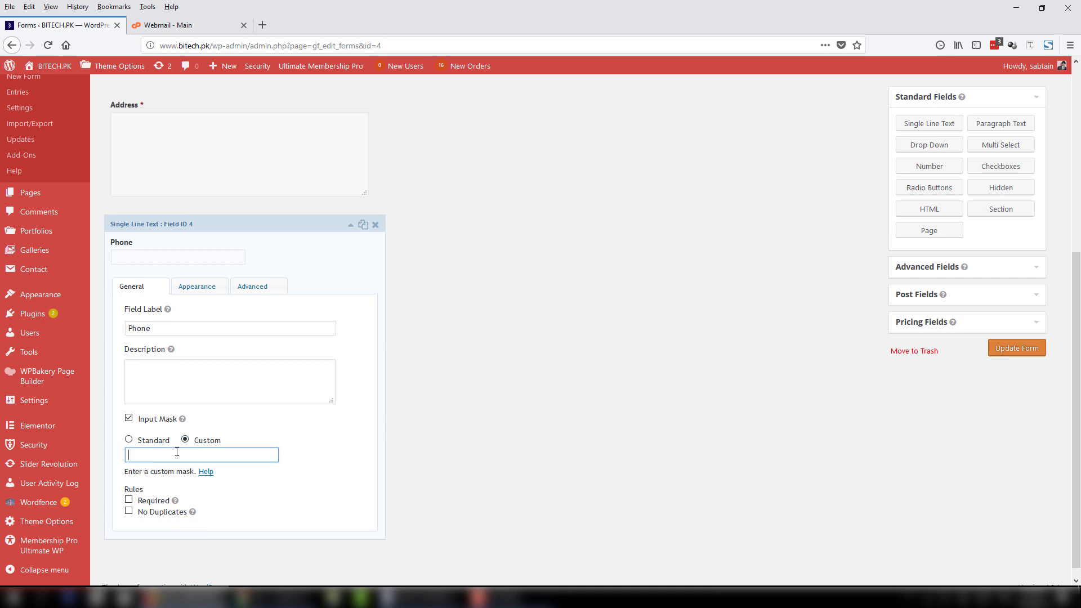
pyautogui.write('03')
pyautogui.write('99-')
pyautogui.write('9999999')
pyautogui.click(128, 499)
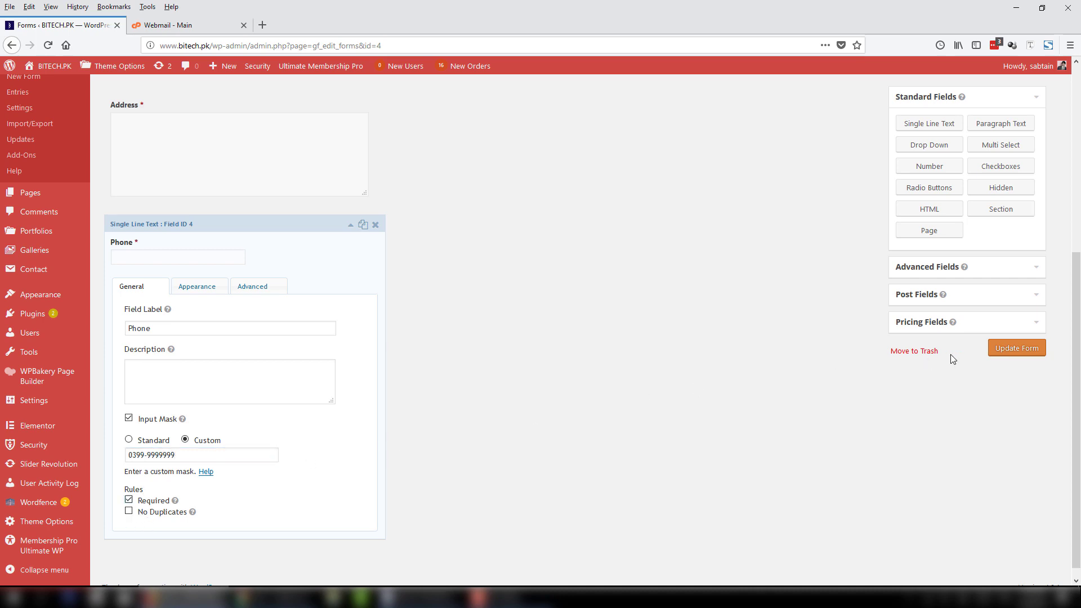
pyautogui.click(1004, 352)
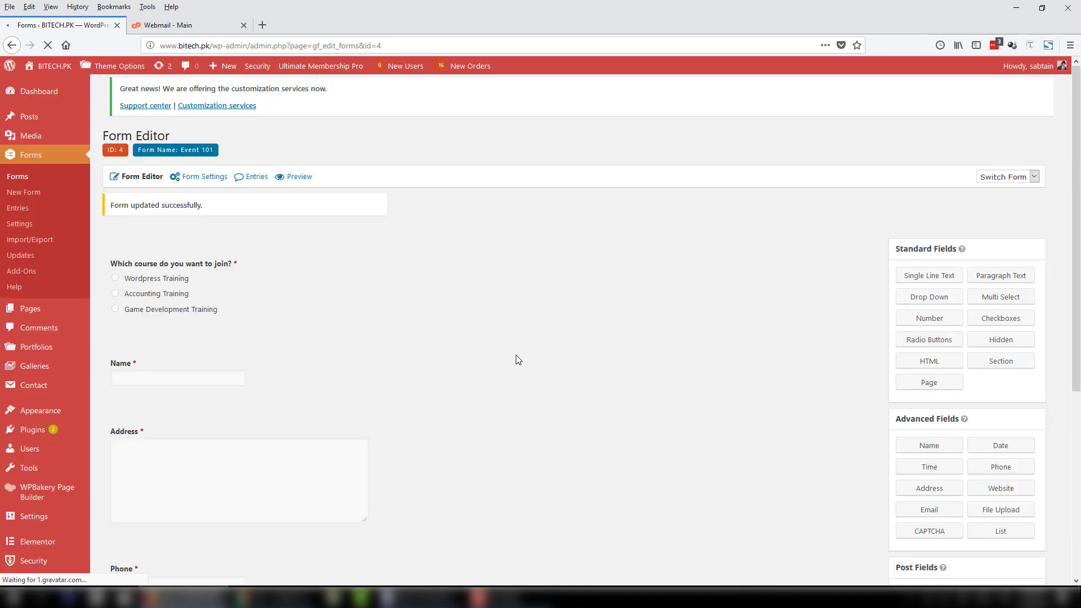
# Preview the form and test the Phone mask by entering 00-1234567.
pyautogui.click(298, 181)
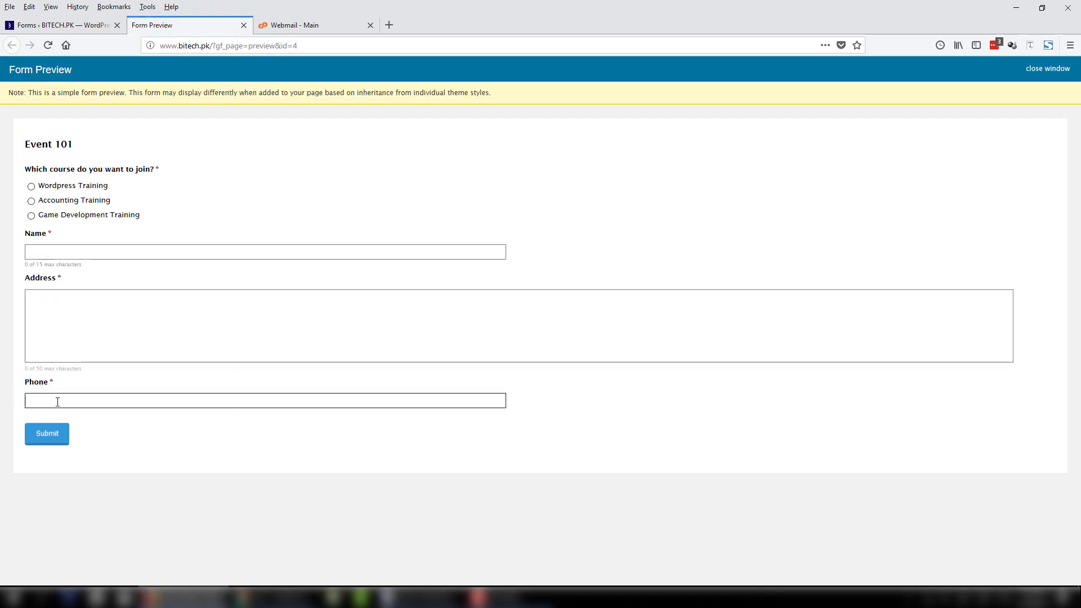
pyautogui.click(82, 401)
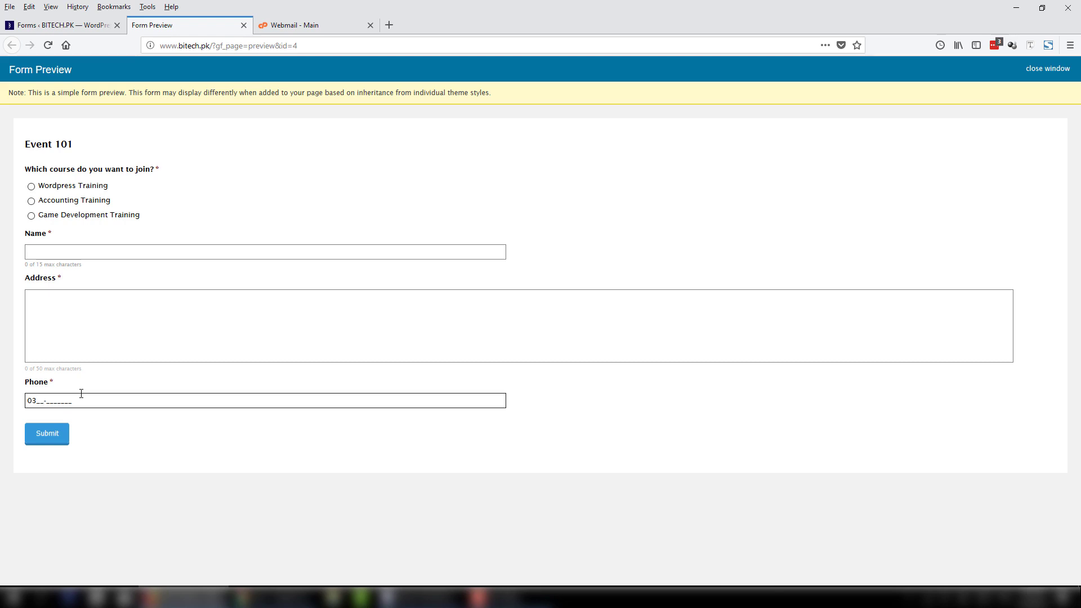
pyautogui.write('00-1234567')
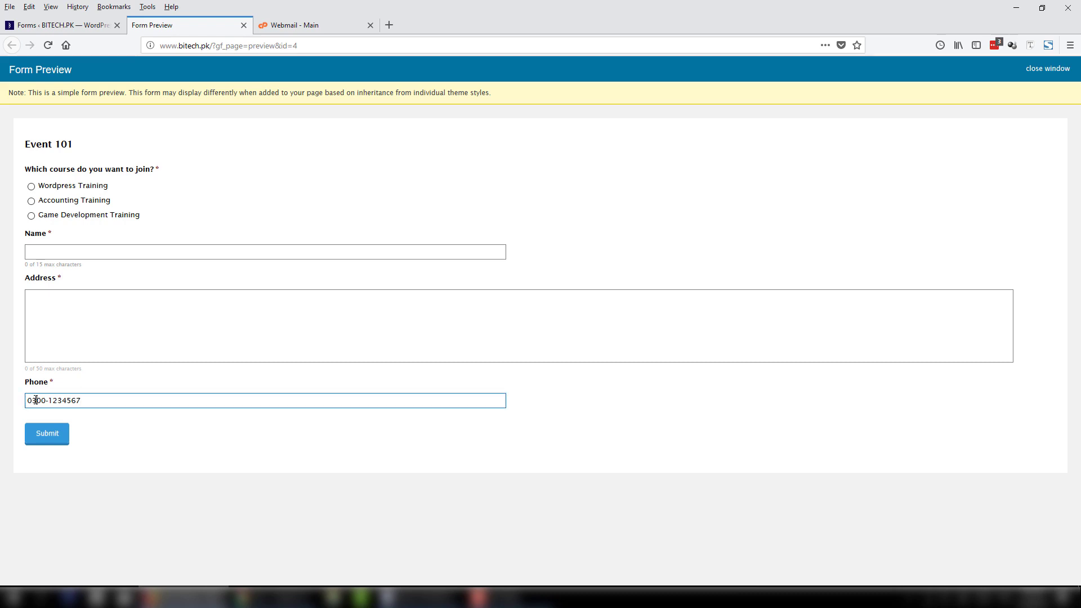
pyautogui.moveTo(36, 400); pyautogui.dragTo(20, 398)
pyautogui.moveTo(91, 399); pyautogui.dragTo(21, 398)
pyautogui.click(88, 399)
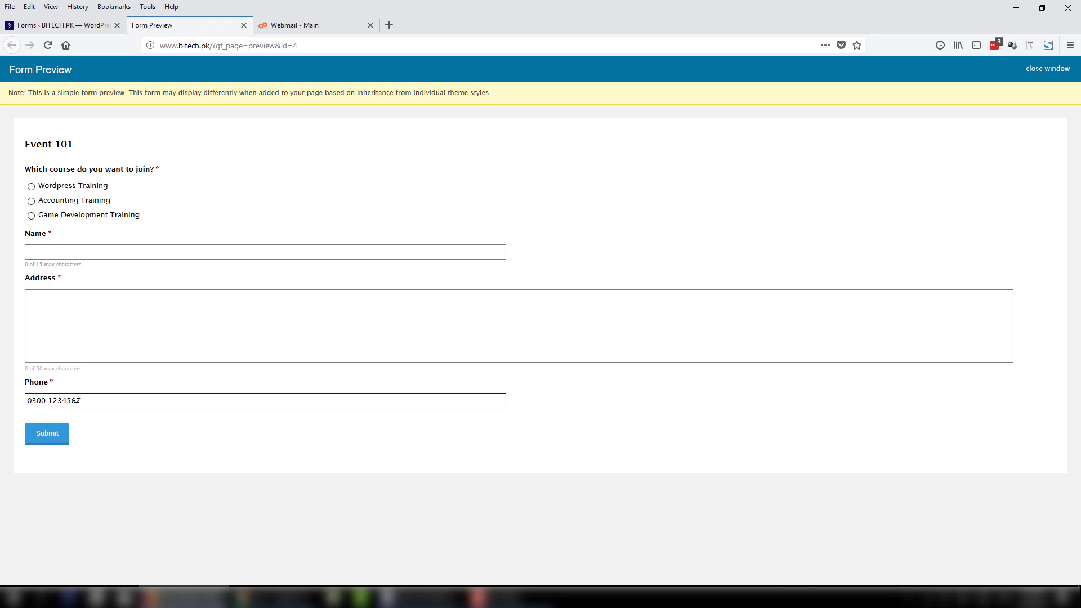
pyautogui.moveTo(28, 400); pyautogui.dragTo(21, 393)
pyautogui.click(34, 26)
pyautogui.scroll(-2, 240, 500)
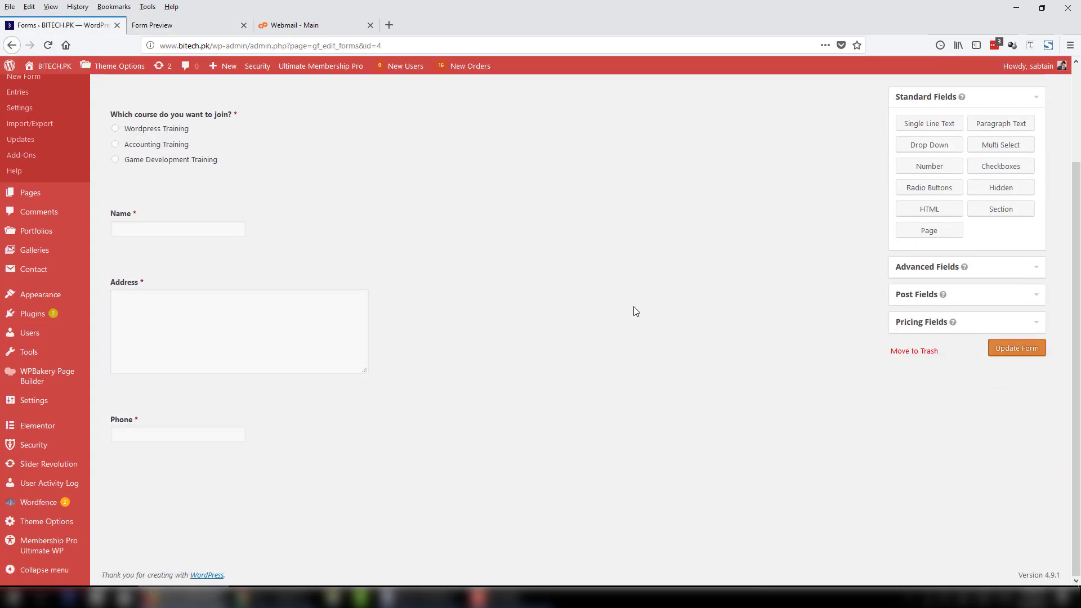
# Add a single-line text field labelled CNIC below Phone.
pyautogui.scroll(4, 557, 381)
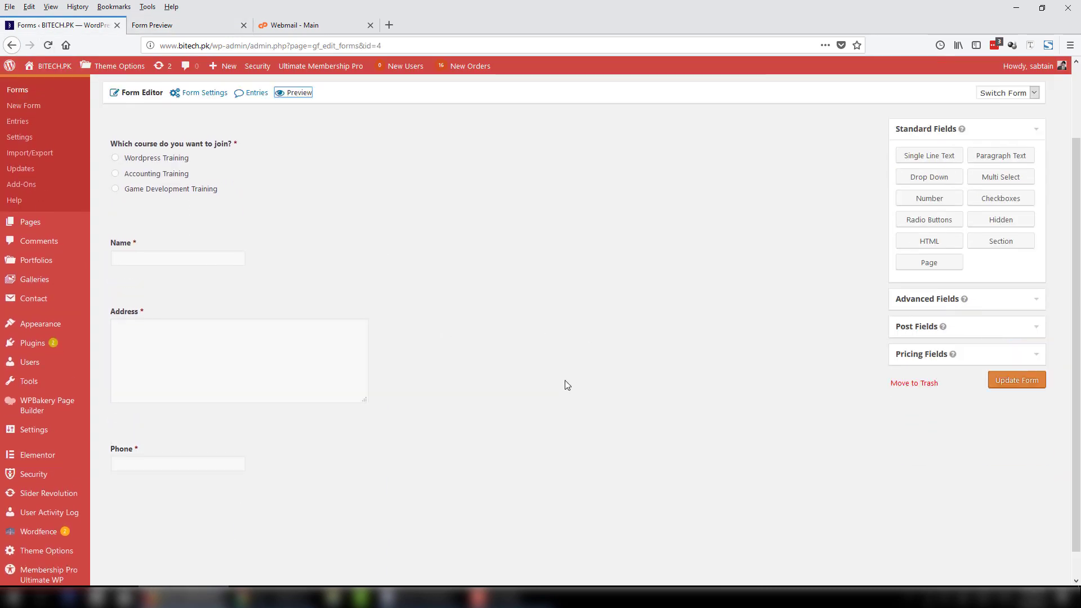
pyautogui.scroll(-3, 970, 270)
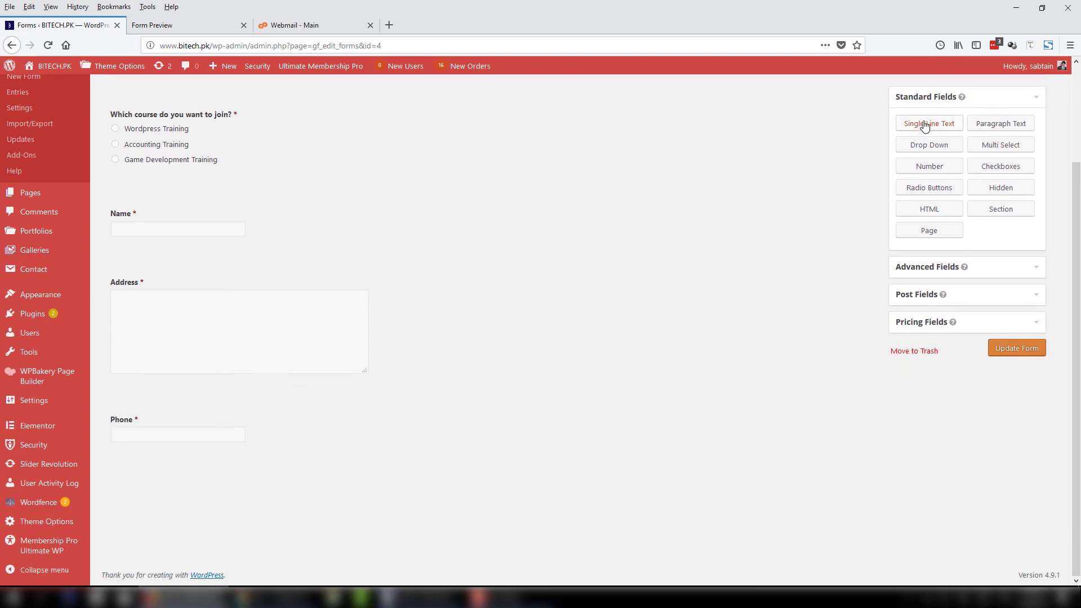
pyautogui.moveTo(926, 124); pyautogui.dragTo(187, 487)
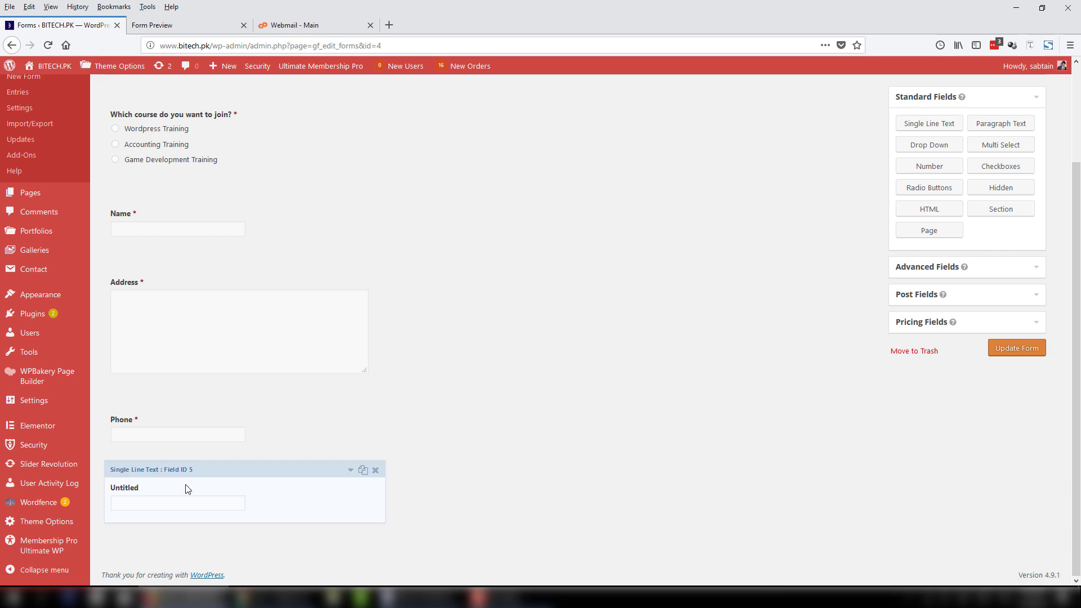
pyautogui.click(349, 469)
pyautogui.write('CNIC')
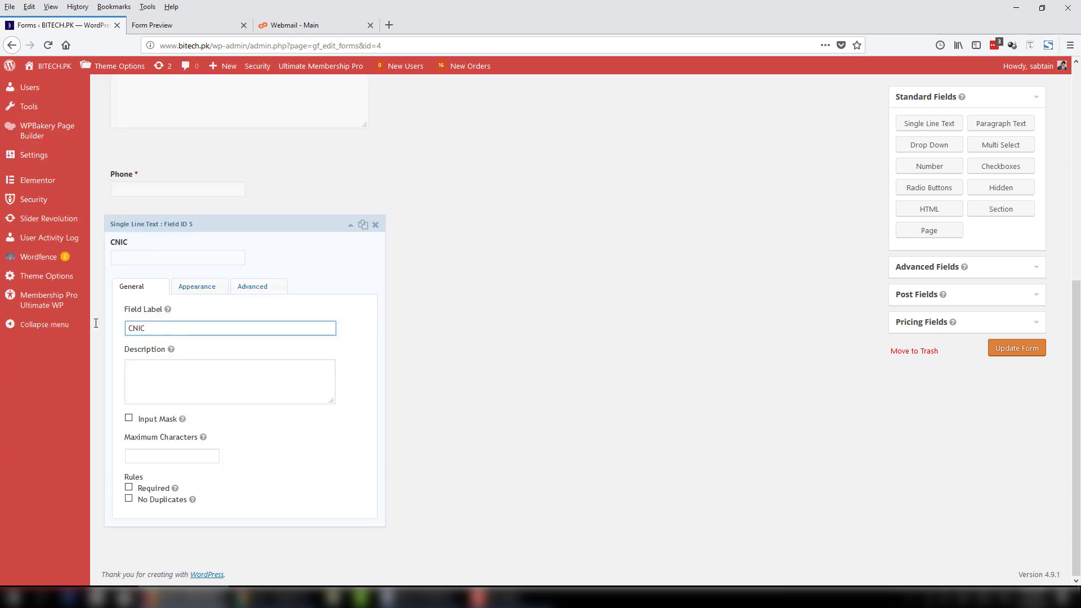
pyautogui.click(150, 418)
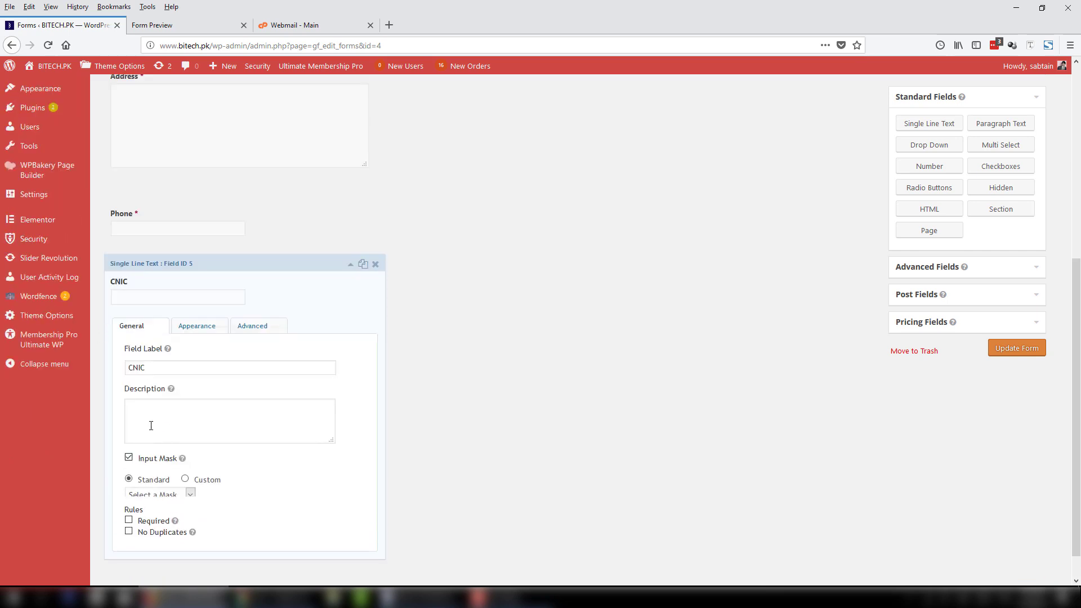
pyautogui.click(185, 479)
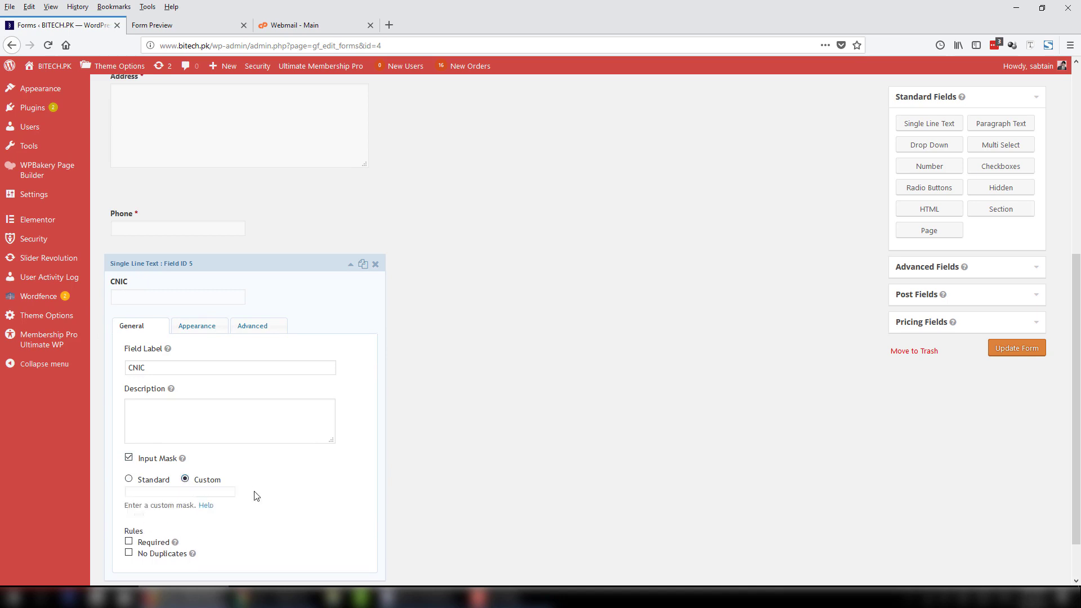
pyautogui.scroll(-1, 169, 439)
pyautogui.click(169, 440)
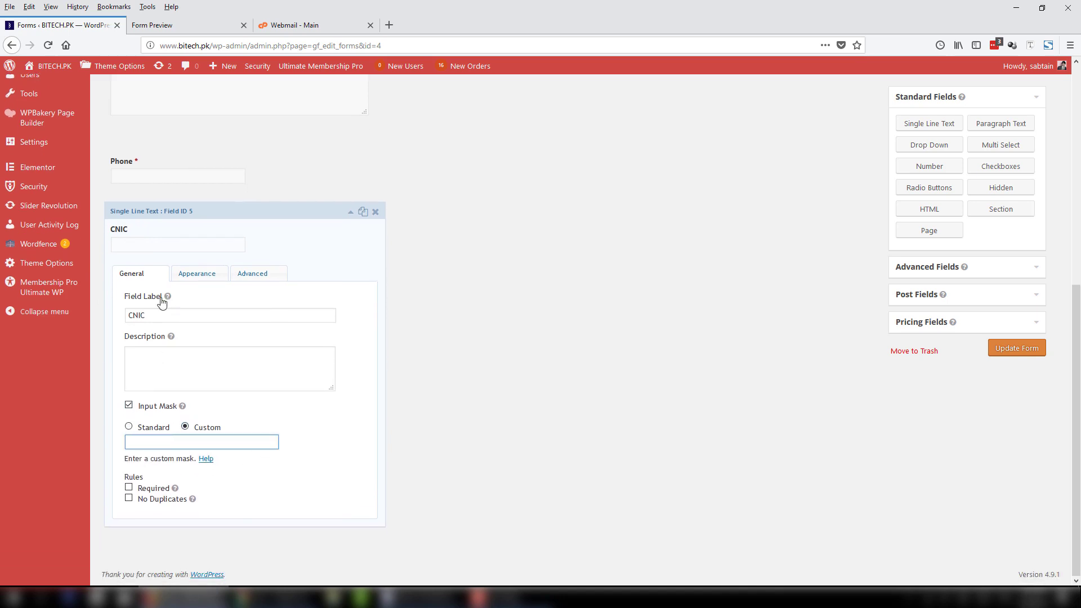
pyautogui.moveTo(157, 315); pyautogui.dragTo(126, 313)
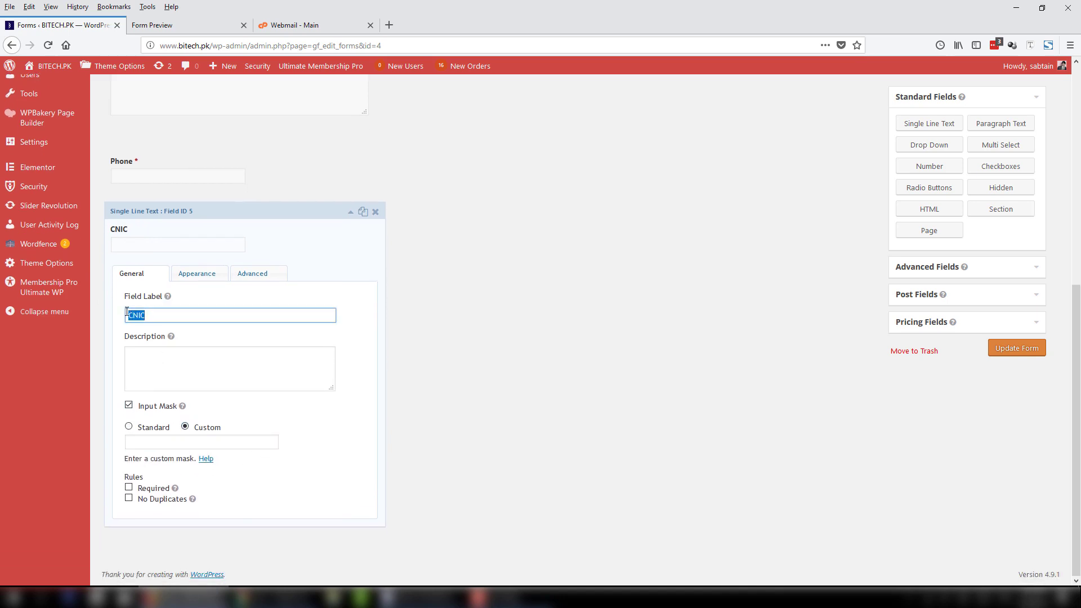
pyautogui.click(145, 445)
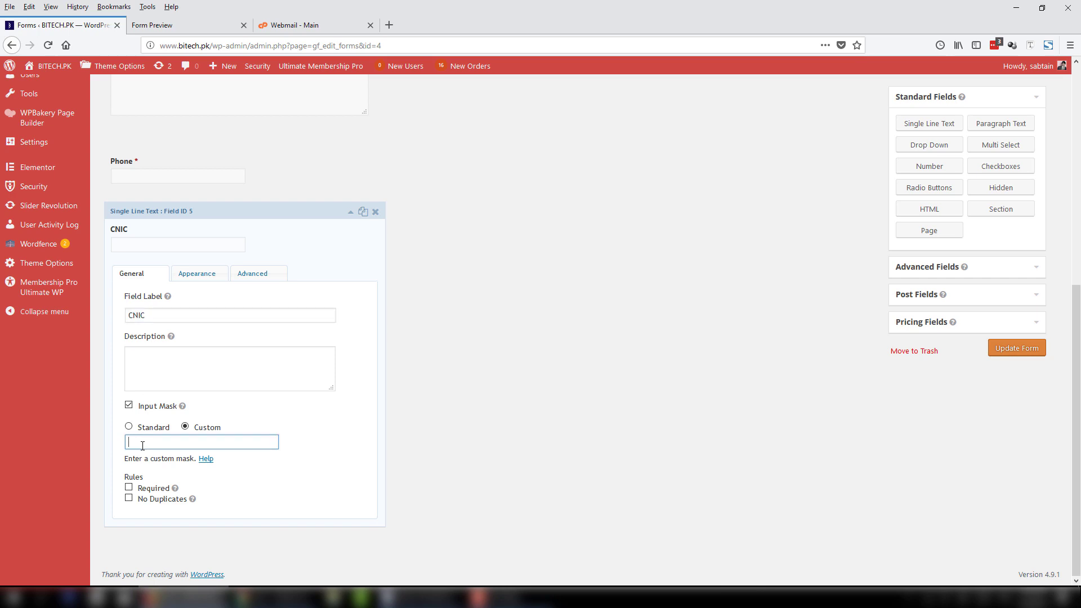
pyautogui.write('99999-9999999-9')
pyautogui.click(129, 488)
pyautogui.click(1018, 348)
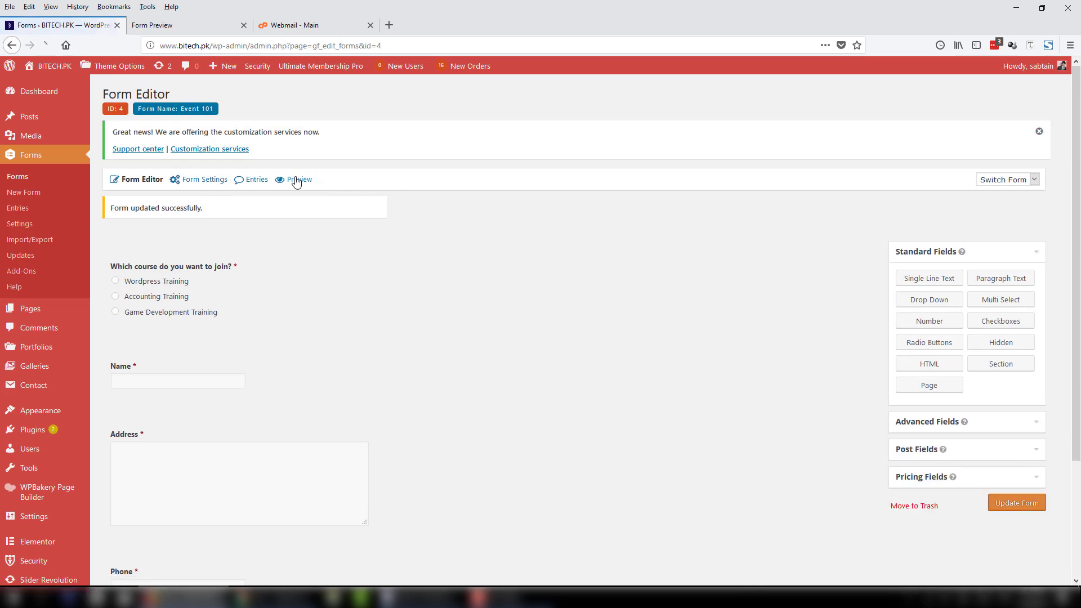
pyautogui.click(297, 182)
pyautogui.click(370, 26)
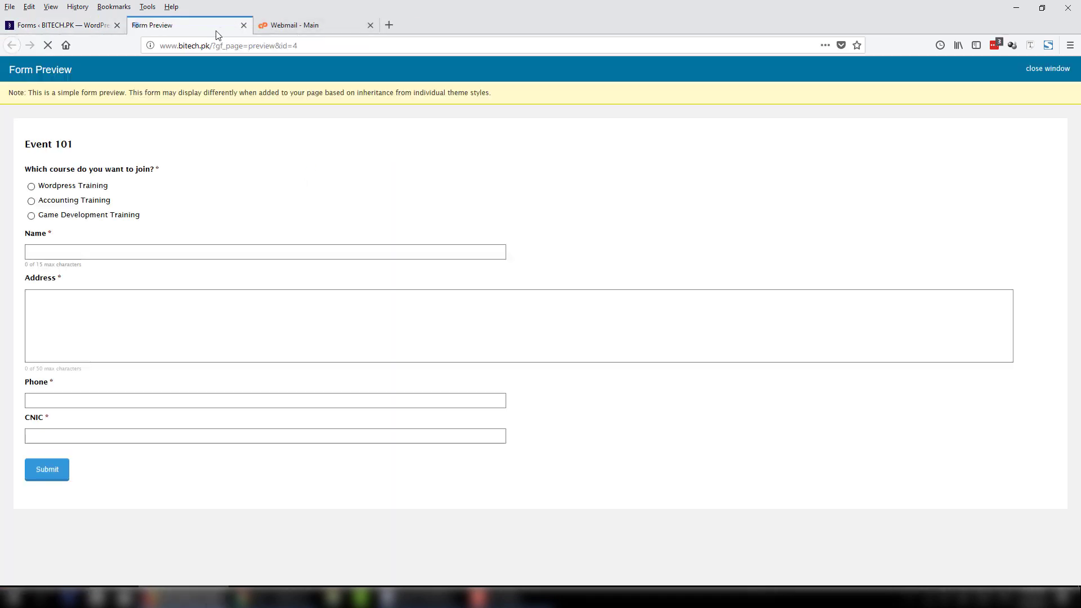
pyautogui.click(62, 436)
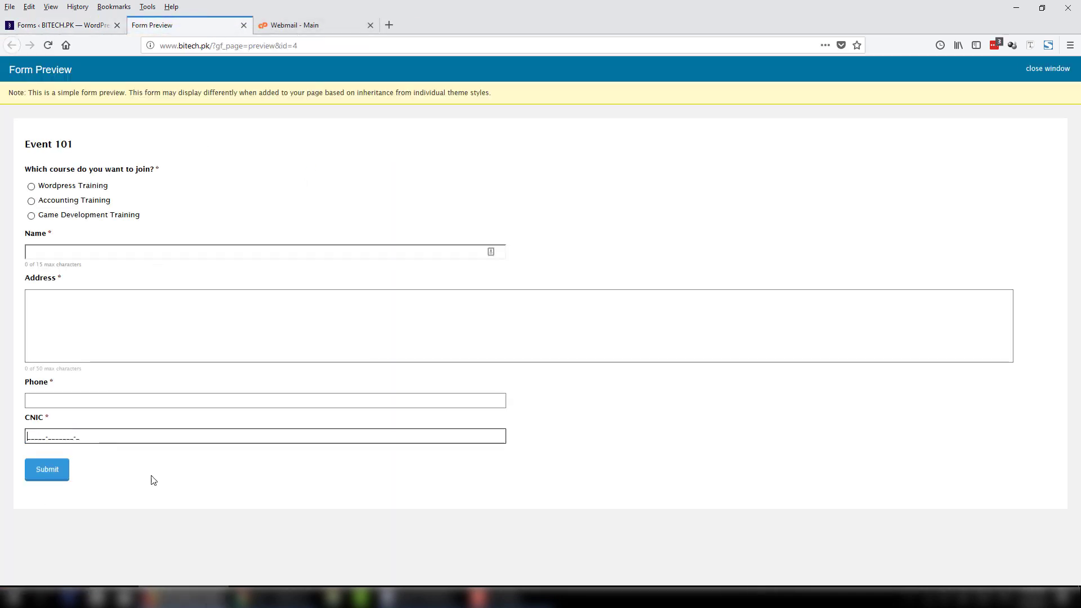
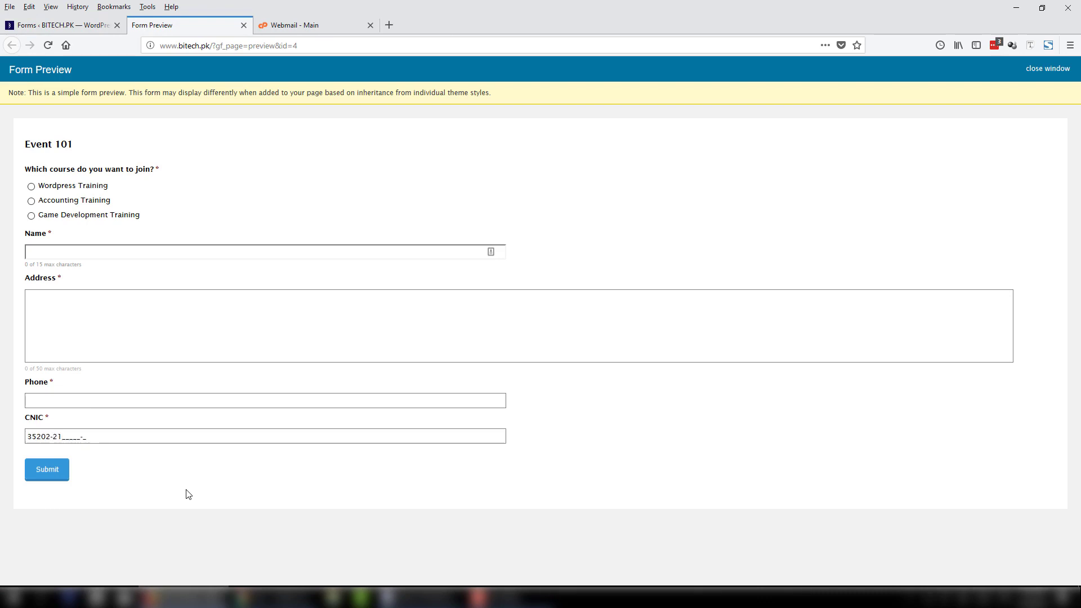
pyautogui.moveTo(119, 437); pyautogui.dragTo(3, 436)
pyautogui.click(127, 441)
pyautogui.moveTo(127, 441); pyautogui.dragTo(25, 437)
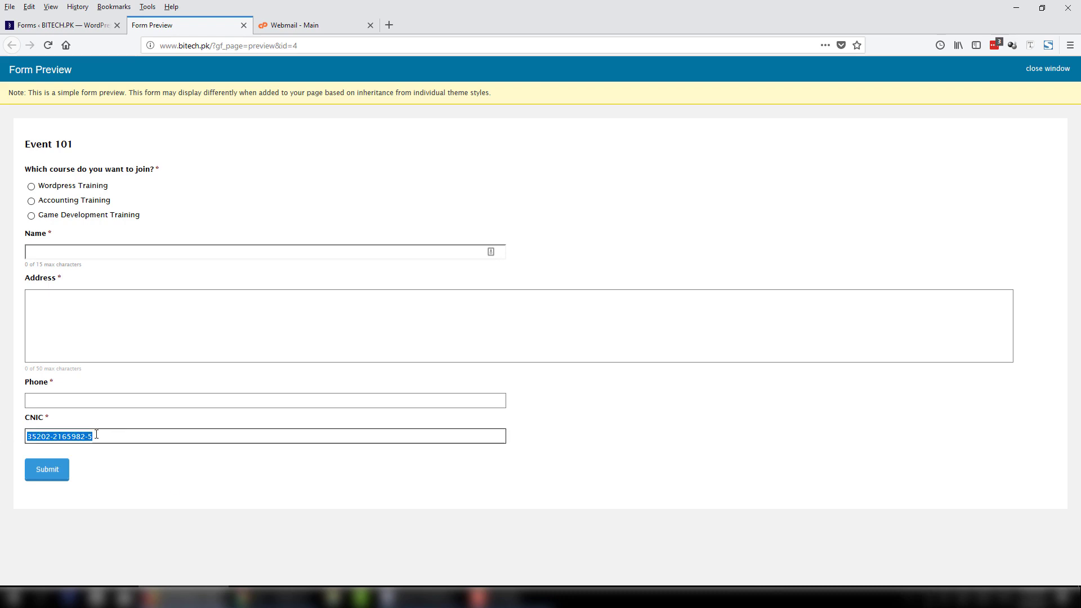
pyautogui.click(150, 437)
pyautogui.moveTo(150, 437); pyautogui.dragTo(24, 446)
pyautogui.click(141, 442)
pyautogui.moveTo(140, 441); pyautogui.dragTo(12, 422)
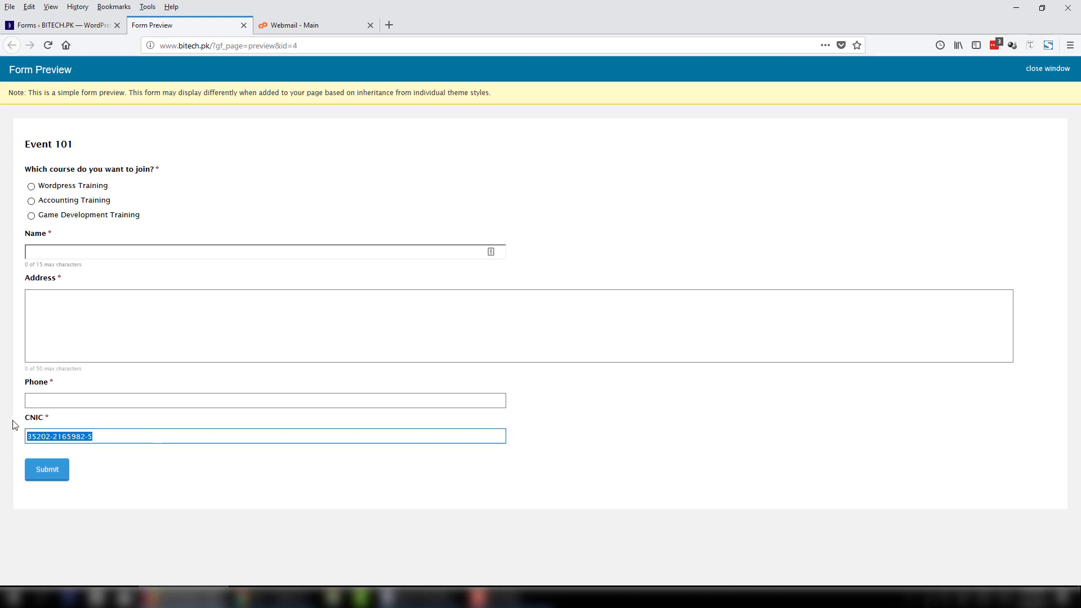
pyautogui.click(88, 439)
pyautogui.moveTo(87, 438); pyautogui.dragTo(3, 440)
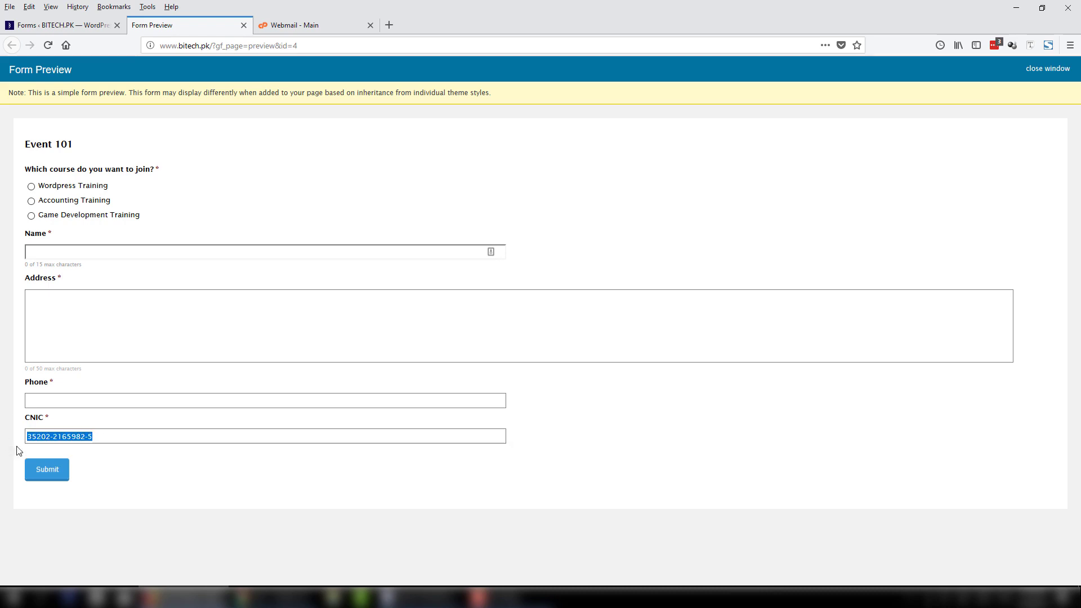
pyautogui.click(128, 437)
pyautogui.tripleClick(128, 437)
pyautogui.press('BackSpace')
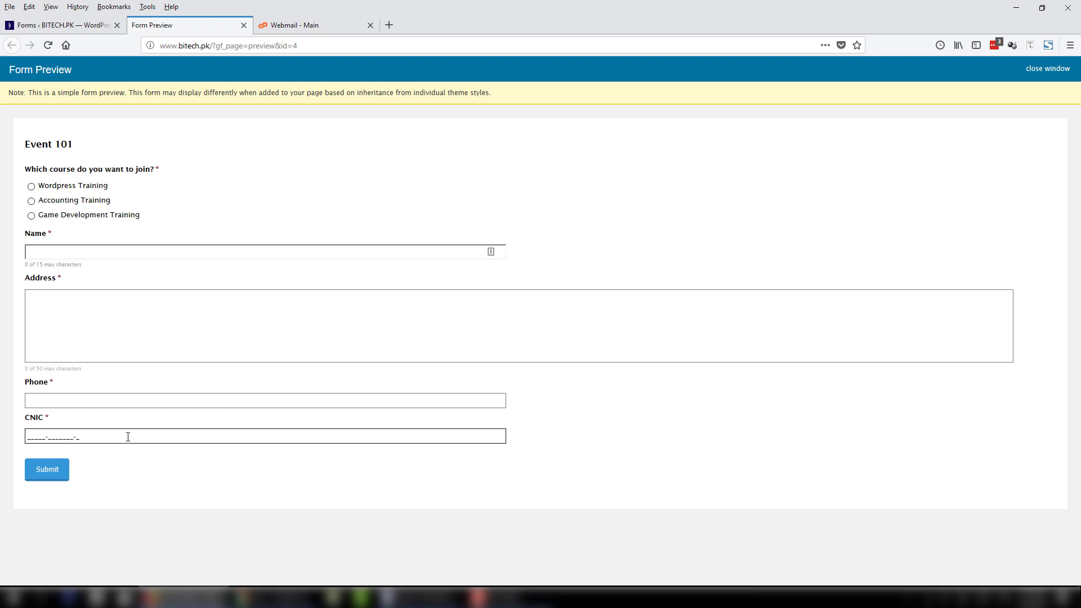
pyautogui.click(328, 470)
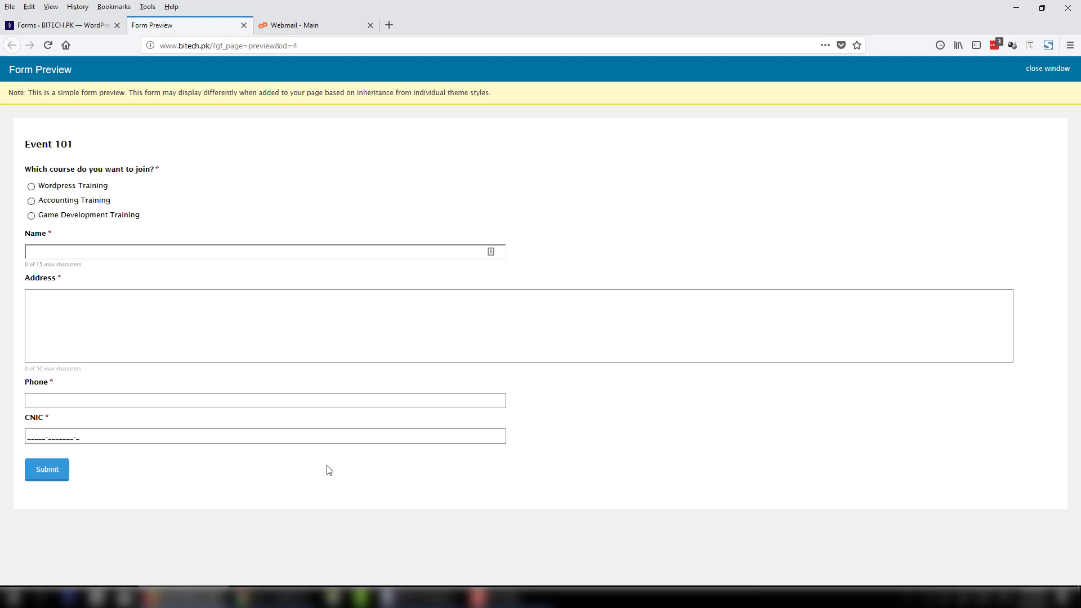
pyautogui.click(62, 25)
pyautogui.scroll(-2, 373, 304)
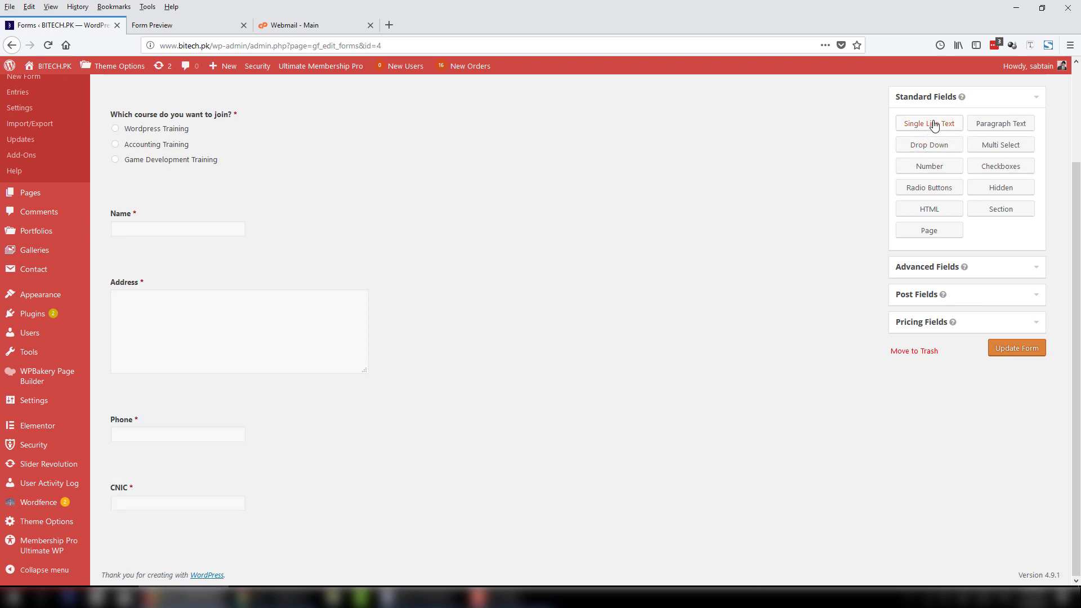
# Add a single-line Roll No field below CNIC with a Custom input mask selected.
pyautogui.moveTo(933, 125); pyautogui.dragTo(191, 532)
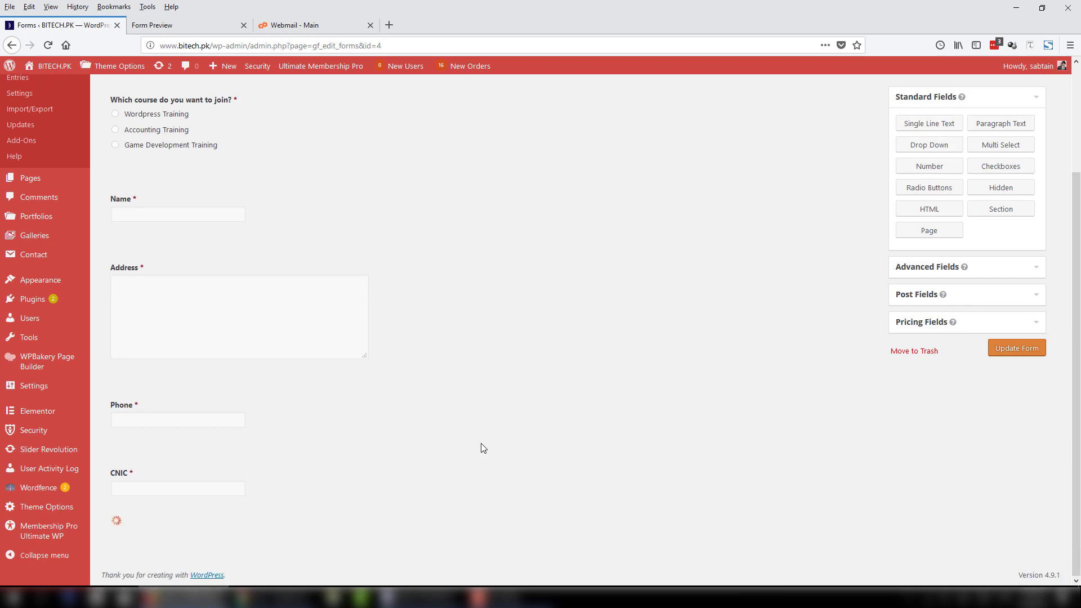
pyautogui.scroll(-1, 479, 444)
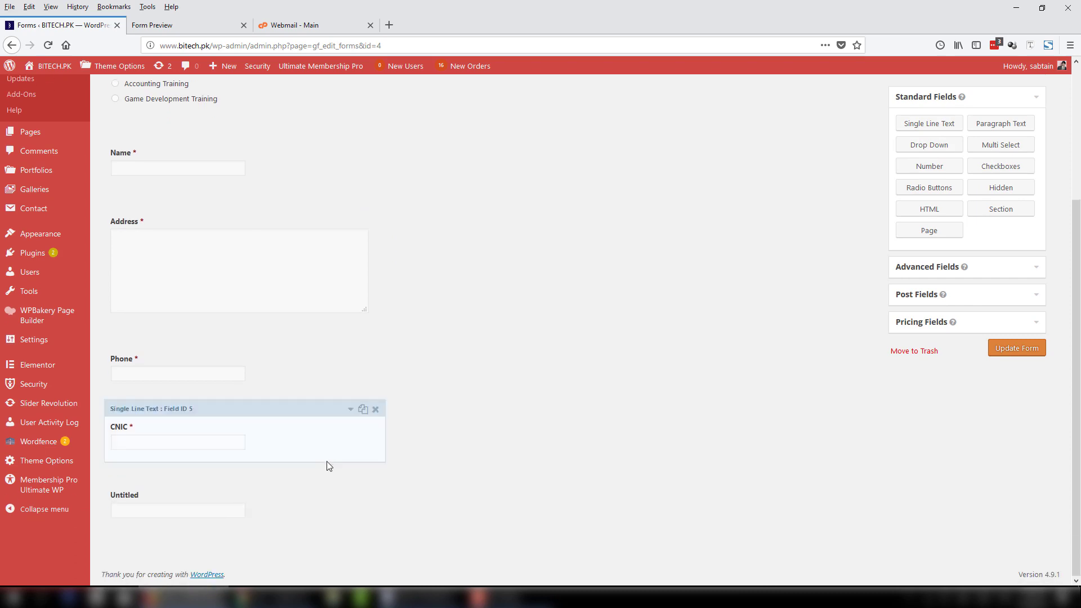
pyautogui.click(351, 478)
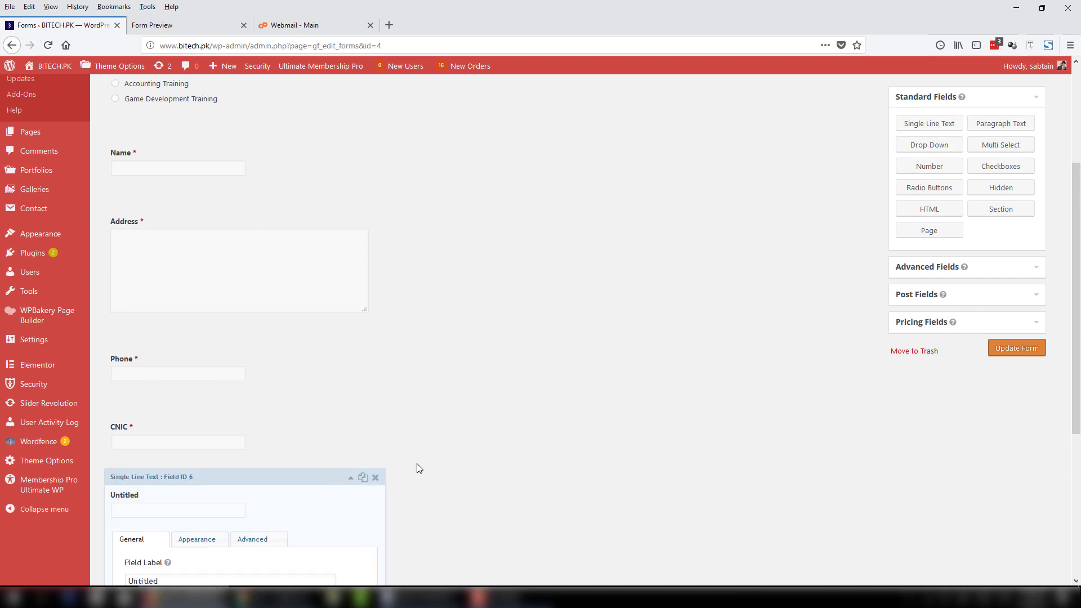
pyautogui.scroll(-4, 417, 469)
pyautogui.moveTo(217, 332); pyautogui.dragTo(78, 337)
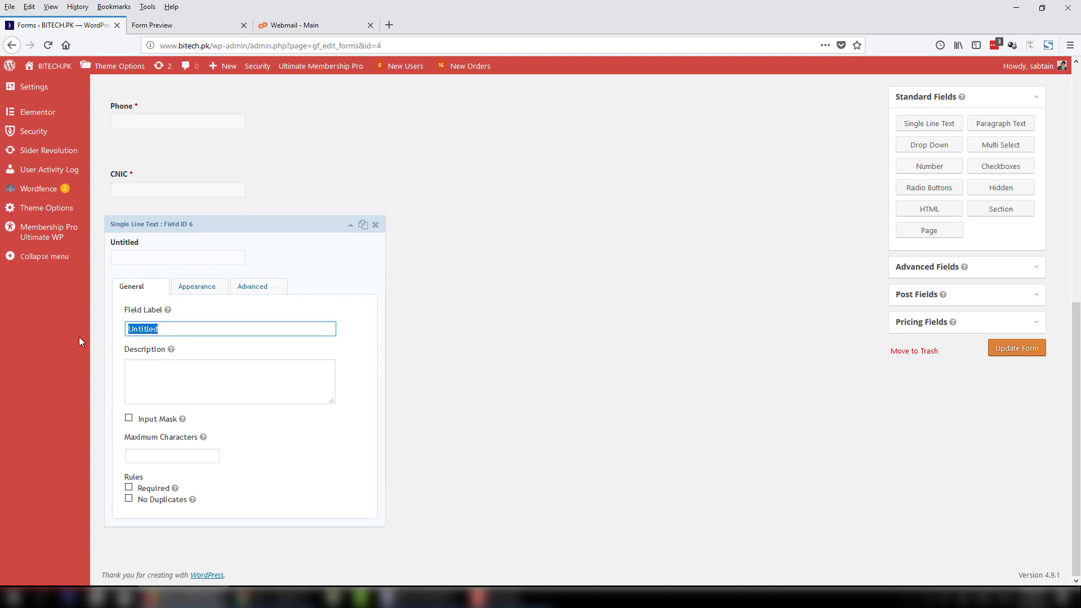
pyautogui.write('Roll No')
pyautogui.click(133, 418)
pyautogui.click(187, 481)
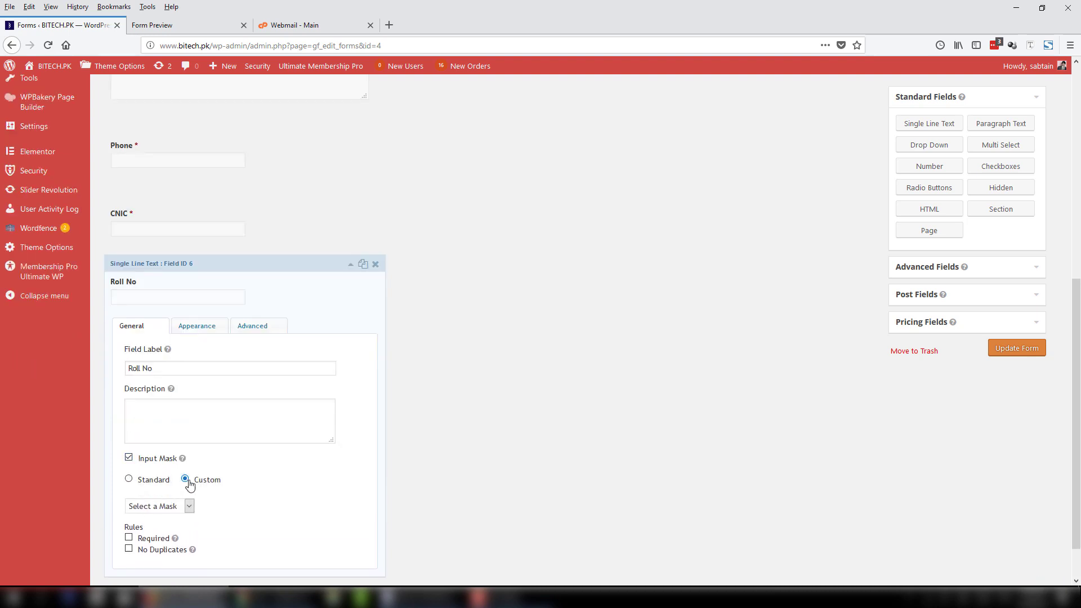
pyautogui.scroll(-1, 190, 484)
pyautogui.click(205, 459)
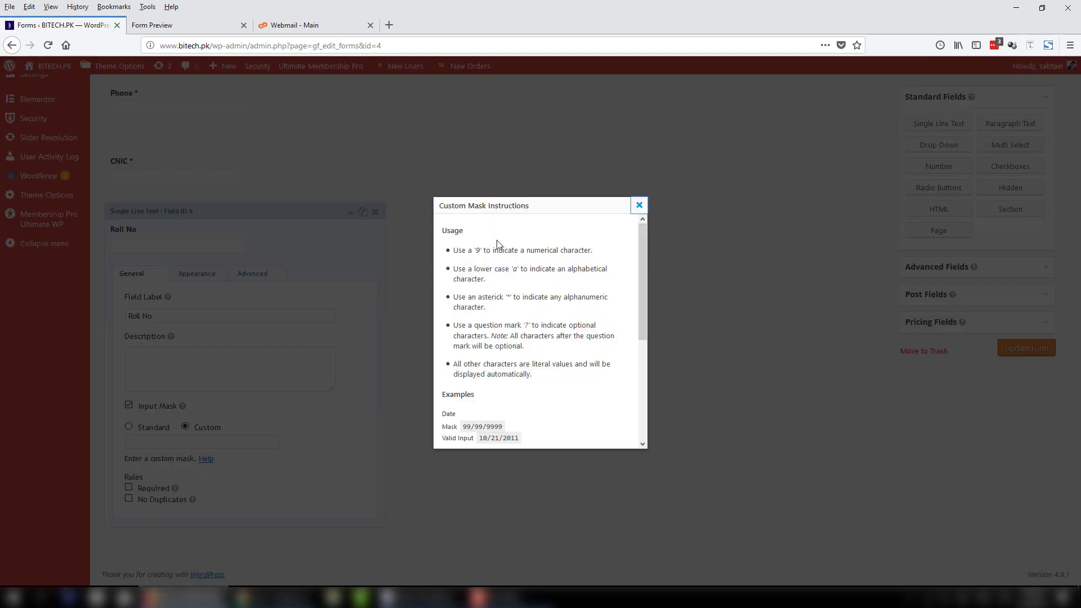
pyautogui.moveTo(468, 250); pyautogui.dragTo(588, 250)
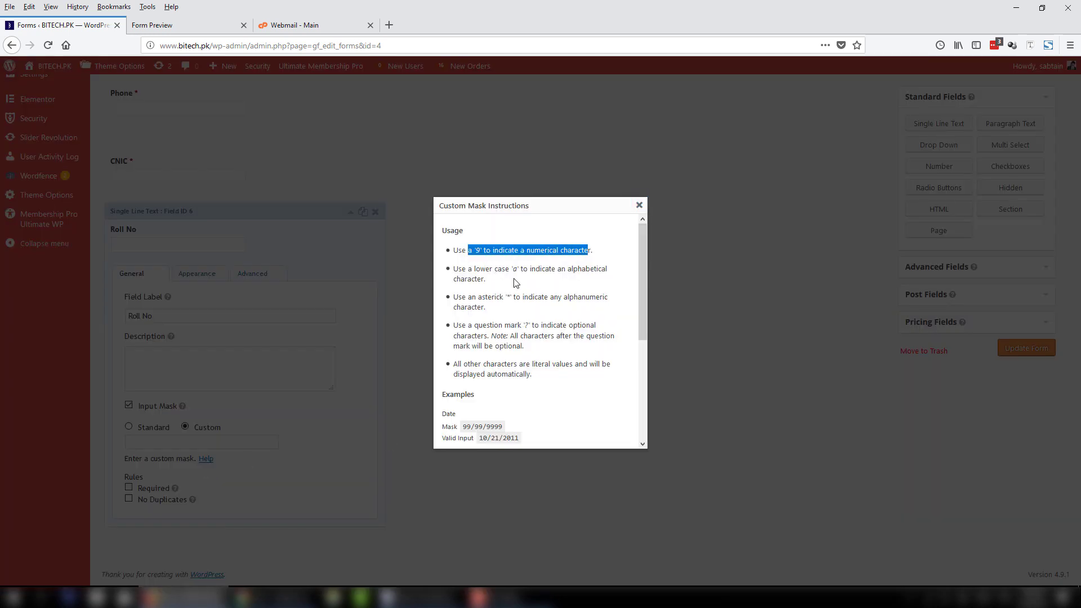
pyautogui.moveTo(485, 269); pyautogui.dragTo(603, 267)
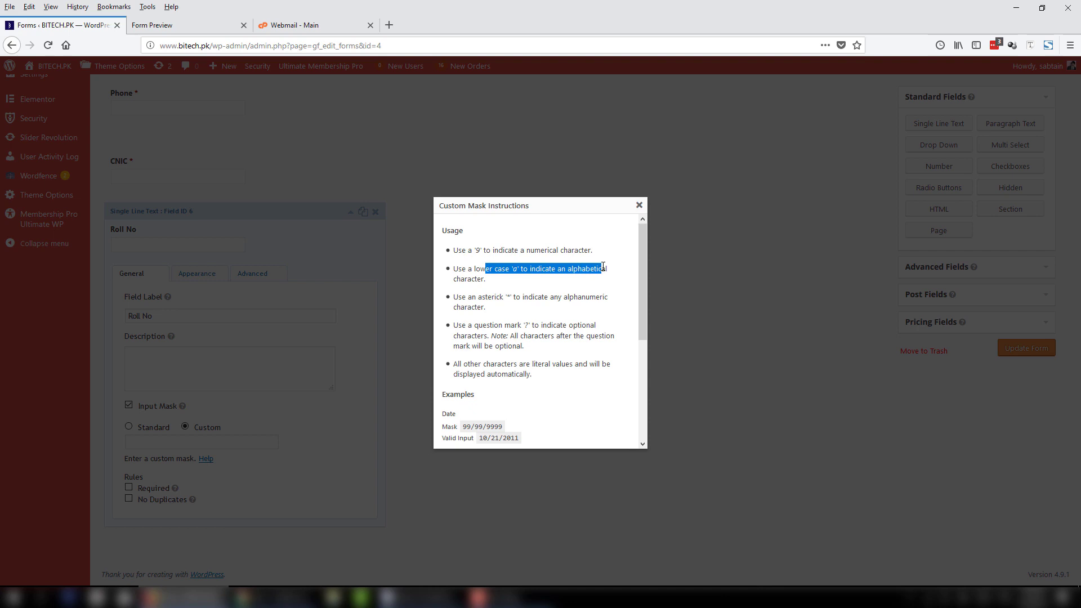
pyautogui.moveTo(505, 297); pyautogui.dragTo(522, 325)
pyautogui.click(533, 325)
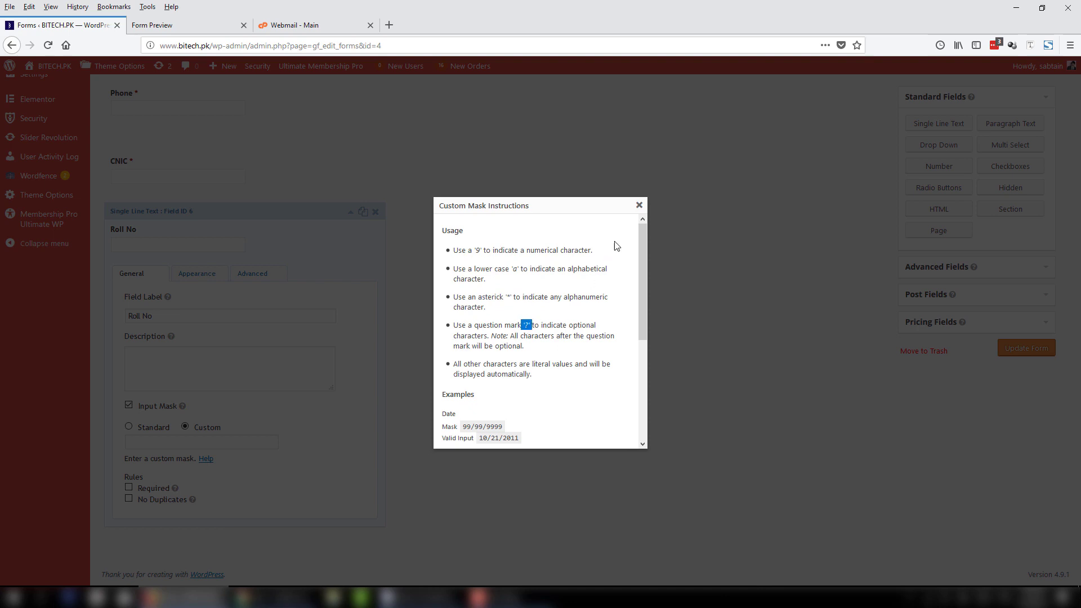
pyautogui.click(638, 205)
pyautogui.click(233, 444)
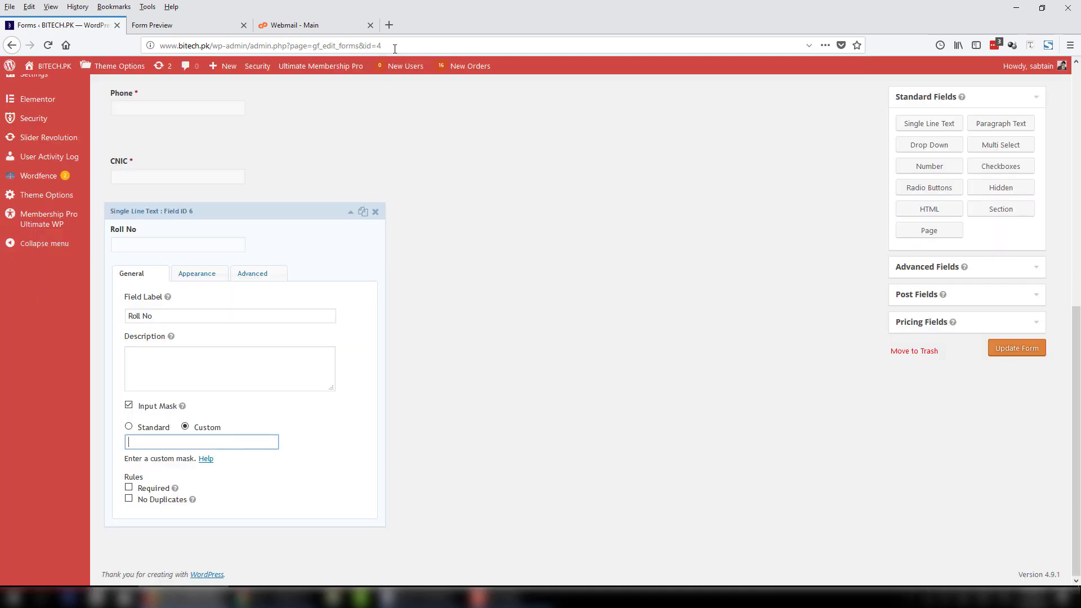
# Type the sample roll number Z9584-1 into a new tab's search box and copy it.
pyautogui.click(389, 26)
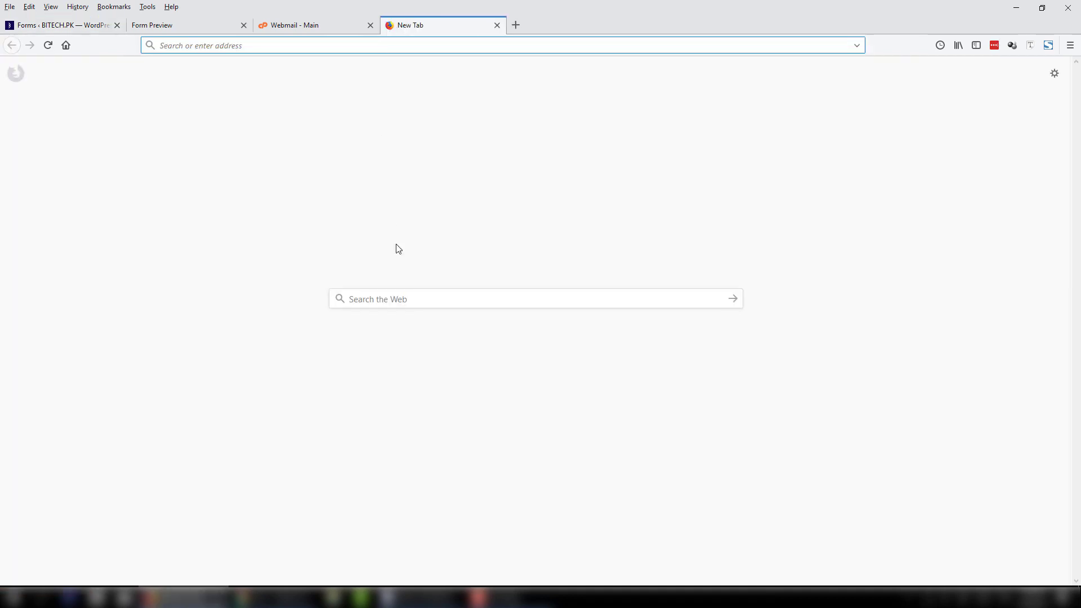
pyautogui.click(410, 297)
pyautogui.write('Z')
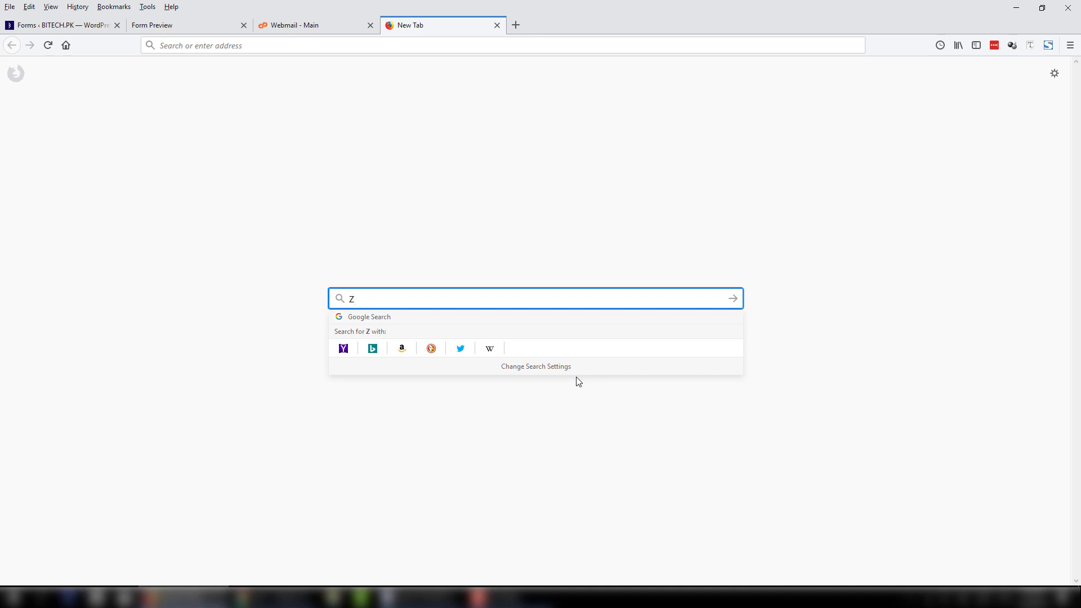
pyautogui.write('9584')
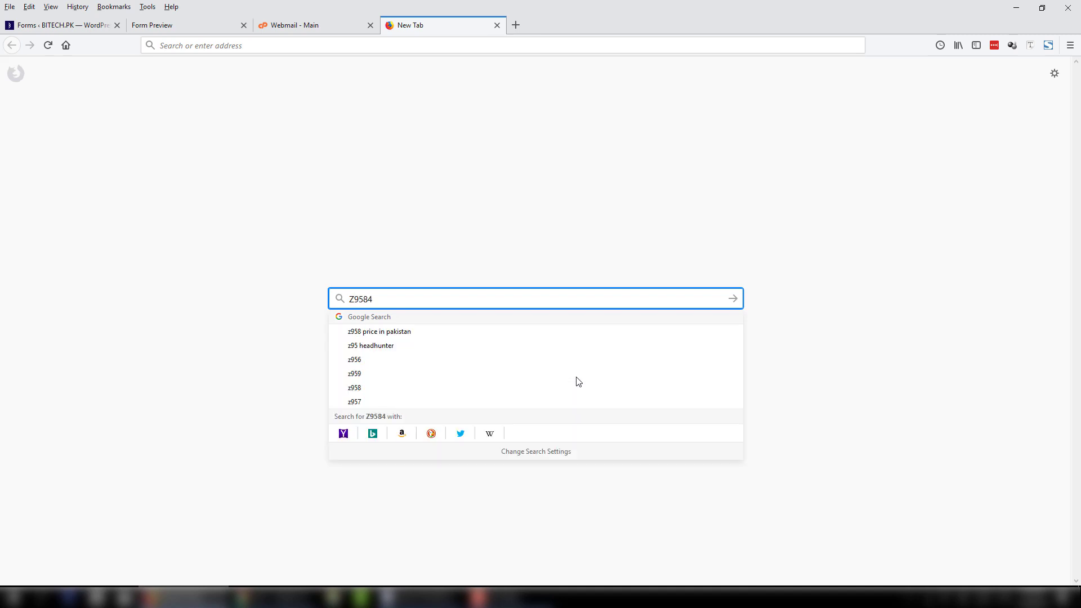
pyautogui.write('-1')
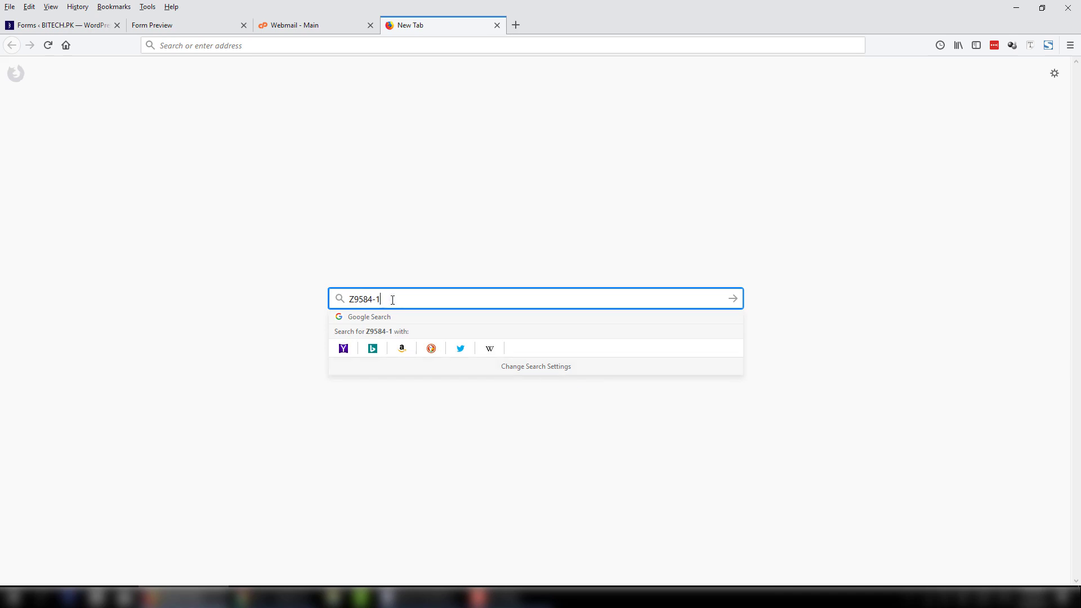
pyautogui.moveTo(389, 299); pyautogui.dragTo(300, 299)
pyautogui.hotkey('ctrl', 'c')
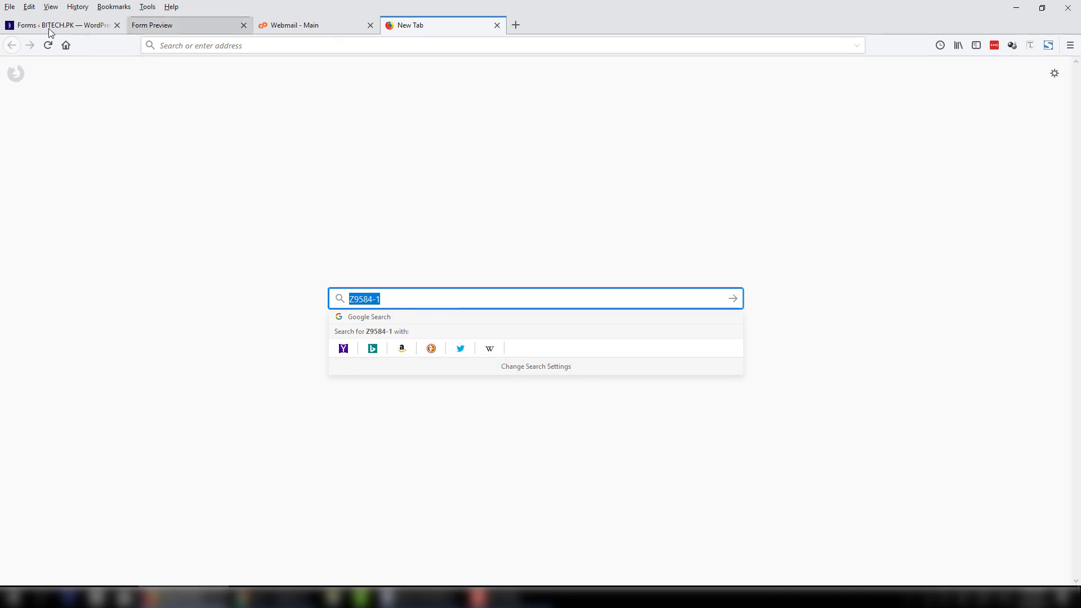
pyautogui.click(47, 25)
# Set Roll No's custom mask to a9999-9, make it required, and save the form.
pyautogui.hotkey('ctrl', 'v')
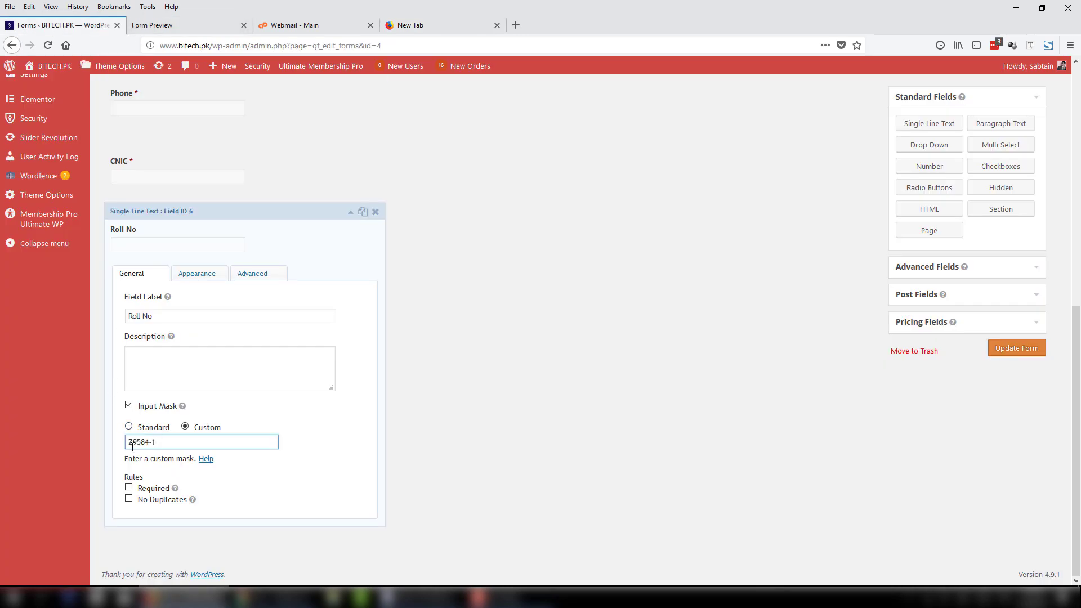
pyautogui.moveTo(132, 445); pyautogui.dragTo(121, 445)
pyautogui.write('a')
pyautogui.moveTo(132, 443); pyautogui.dragTo(182, 441)
pyautogui.write('9999-99')
pyautogui.click(128, 488)
pyautogui.click(1044, 350)
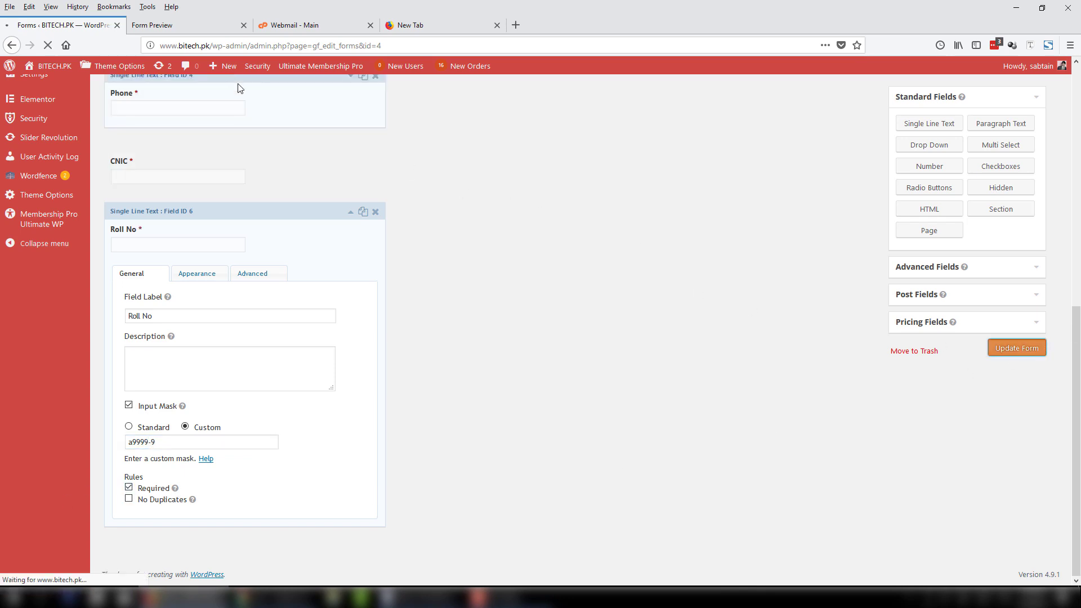
# Reload the Event 101 preview and test the Roll No mask with P95848.
pyautogui.click(215, 28)
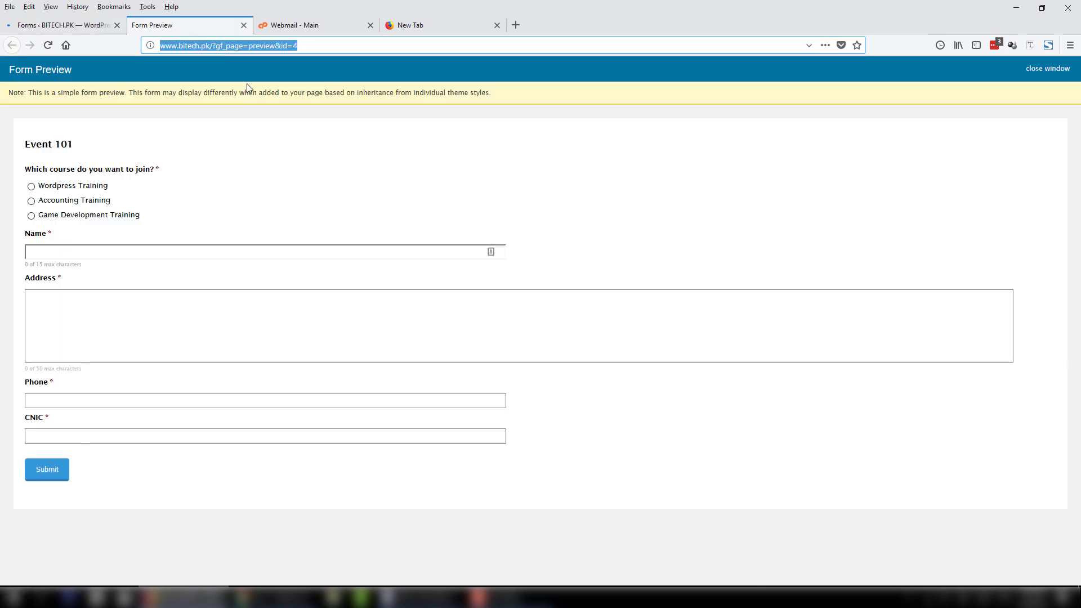
pyautogui.press('F5')
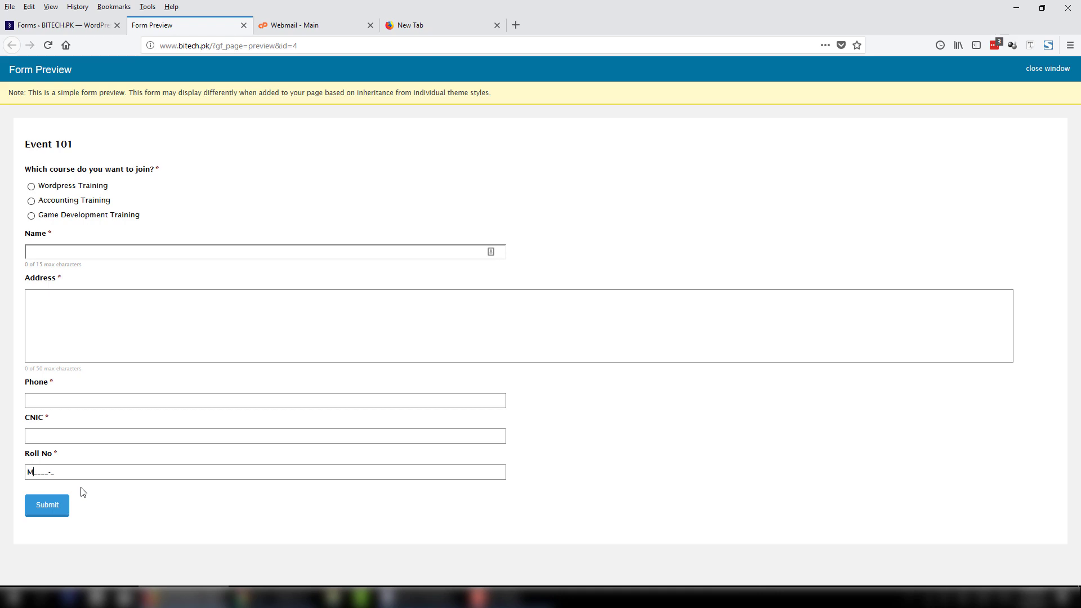
pyautogui.press('BackSpace')
pyautogui.press('BackSpace')
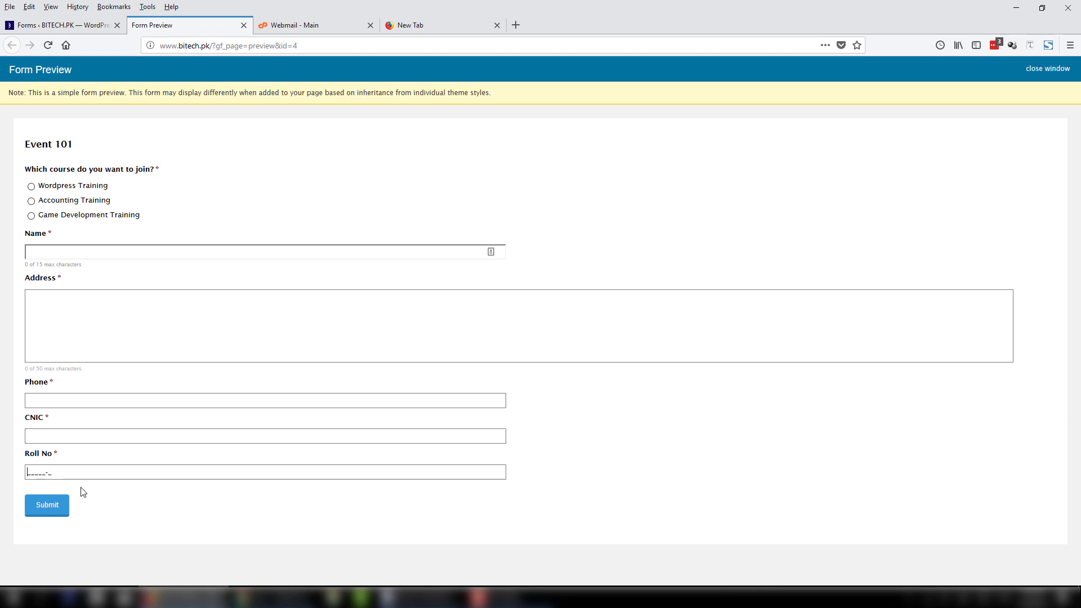
pyautogui.write('P')
pyautogui.write('95848')
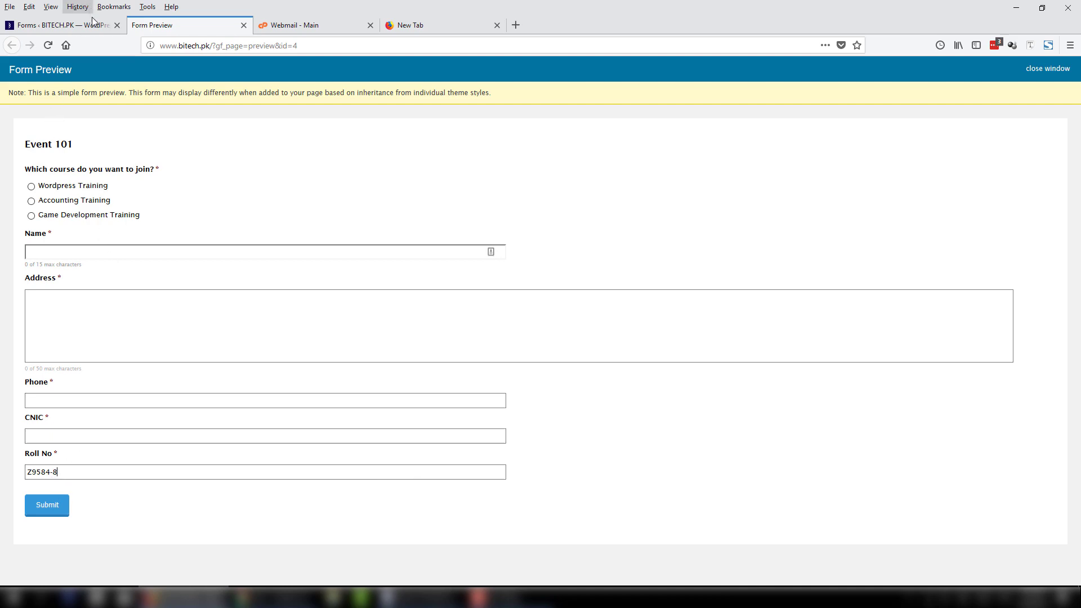
pyautogui.click(95, 25)
# Scroll through the Event 101 editor to check the fields down to Roll No after CNIC.
pyautogui.scroll(-3, 285, 355)
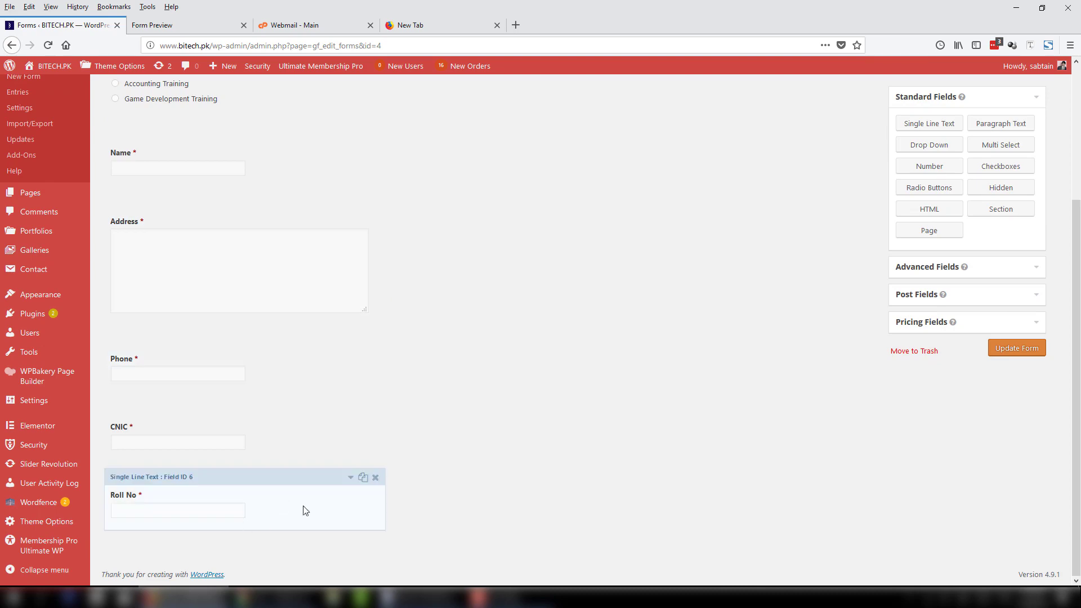
pyautogui.scroll(3, 658, 442)
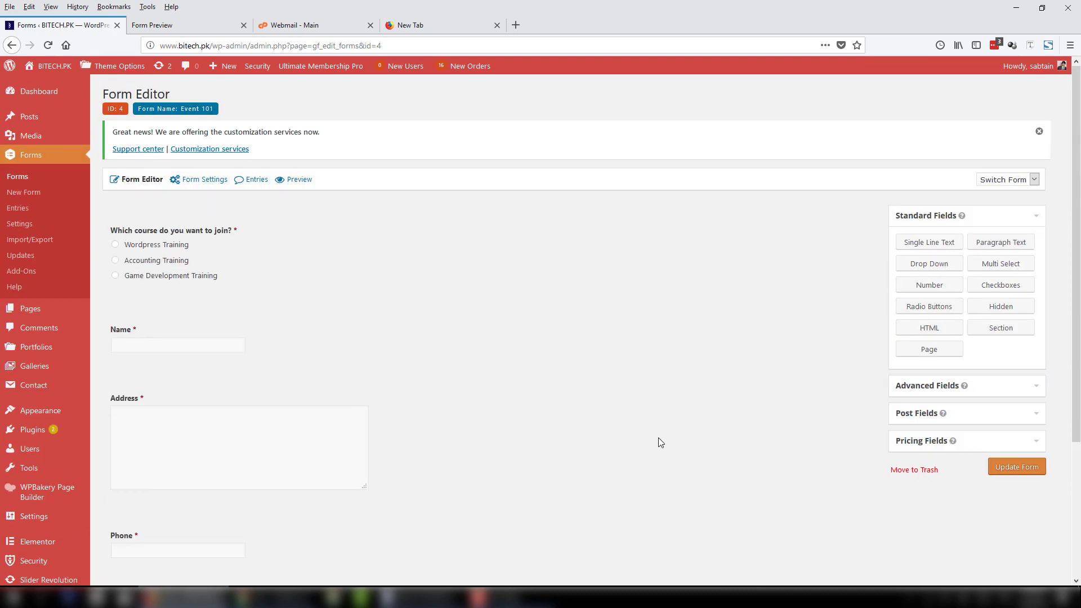
pyautogui.scroll(-3, 659, 438)
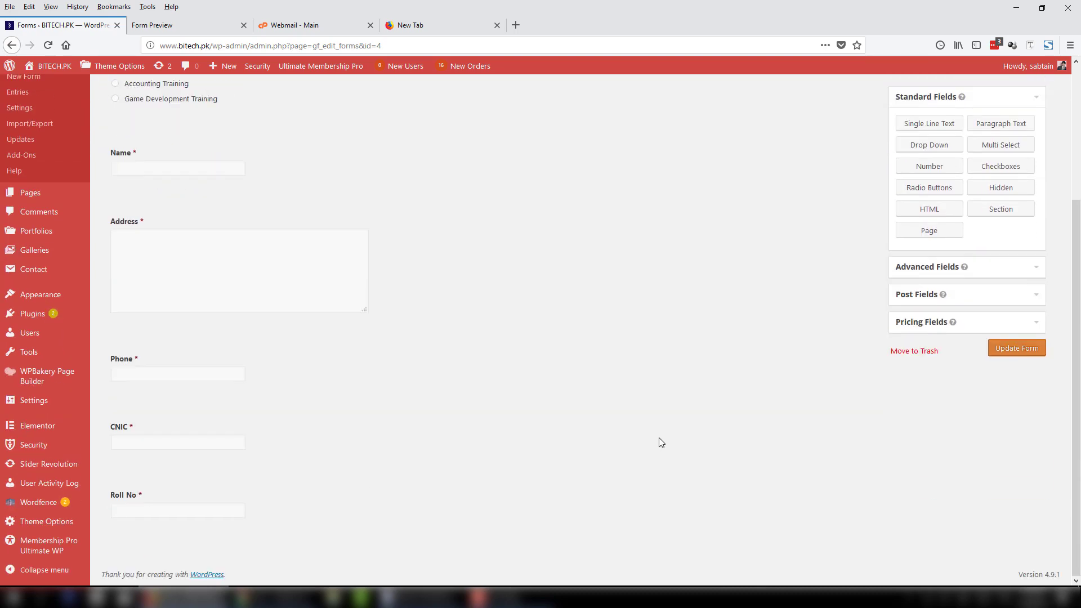
pyautogui.scroll(3, 659, 438)
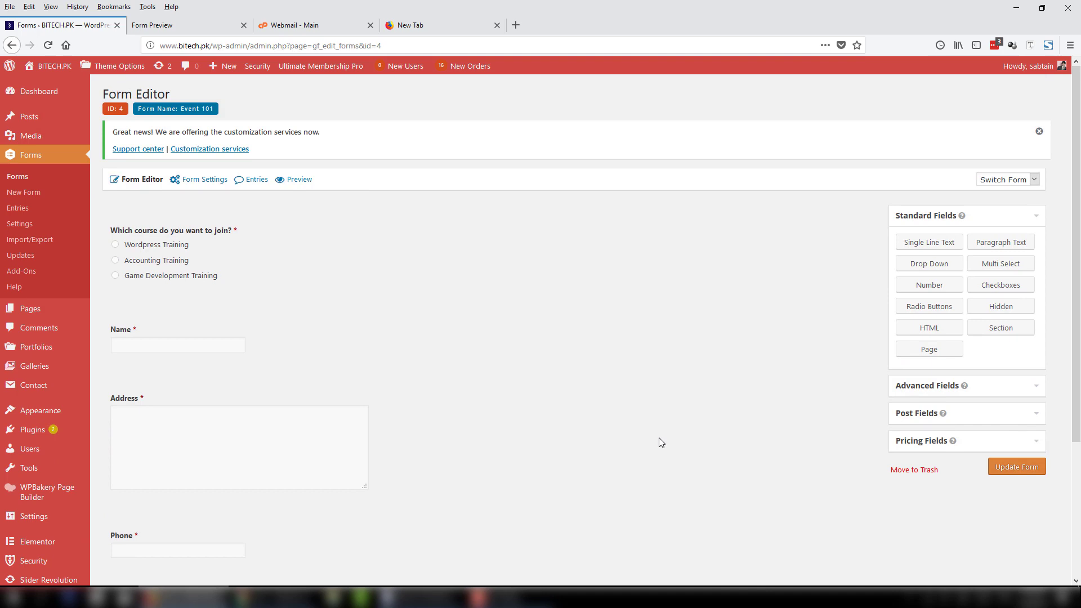
pyautogui.scroll(-3, 659, 442)
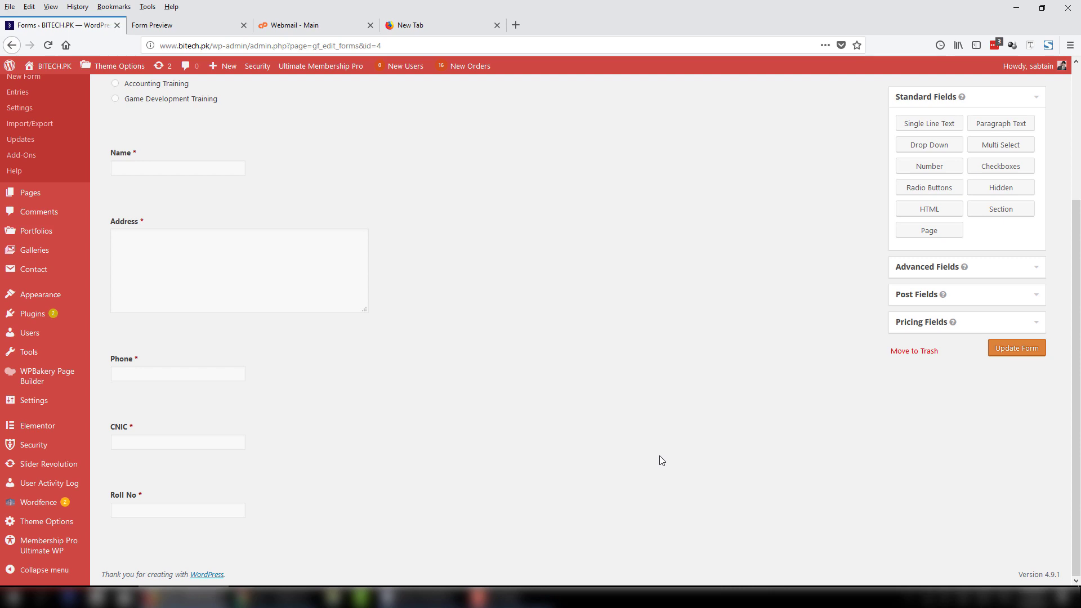
pyautogui.scroll(5, 661, 460)
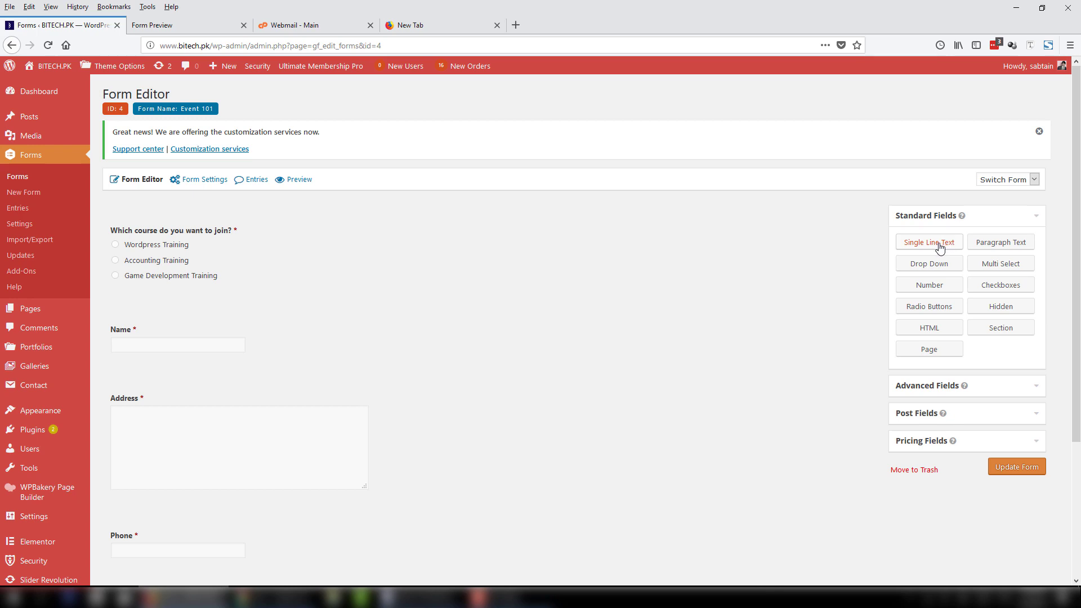
# Add a required Single Line Text field 'What do you know about Wordpress' above Name.
pyautogui.moveTo(939, 248); pyautogui.dragTo(168, 316)
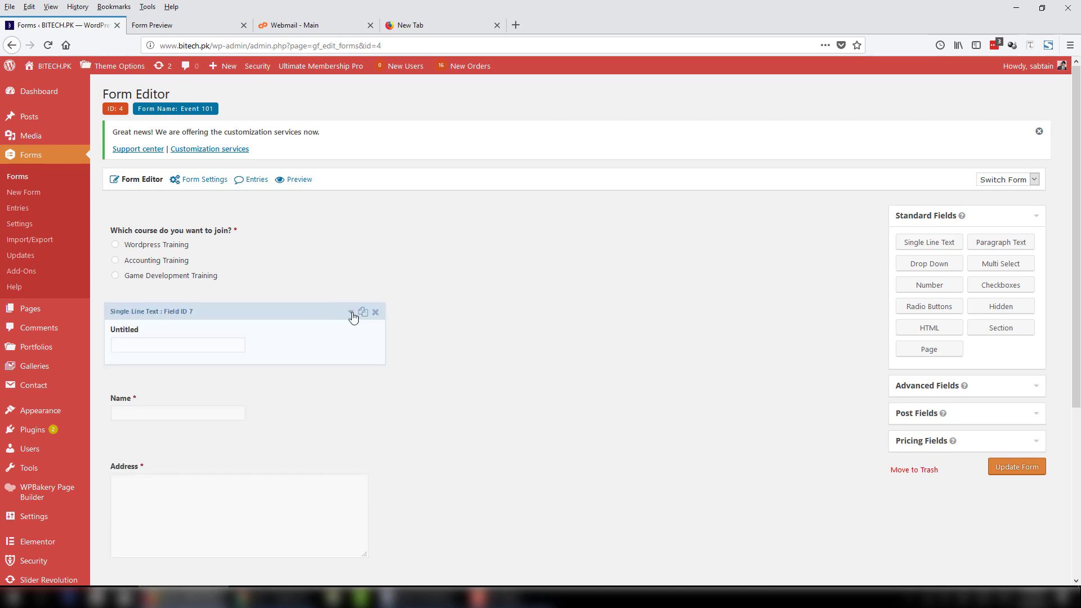
pyautogui.click(307, 338)
pyautogui.moveTo(72, 423)
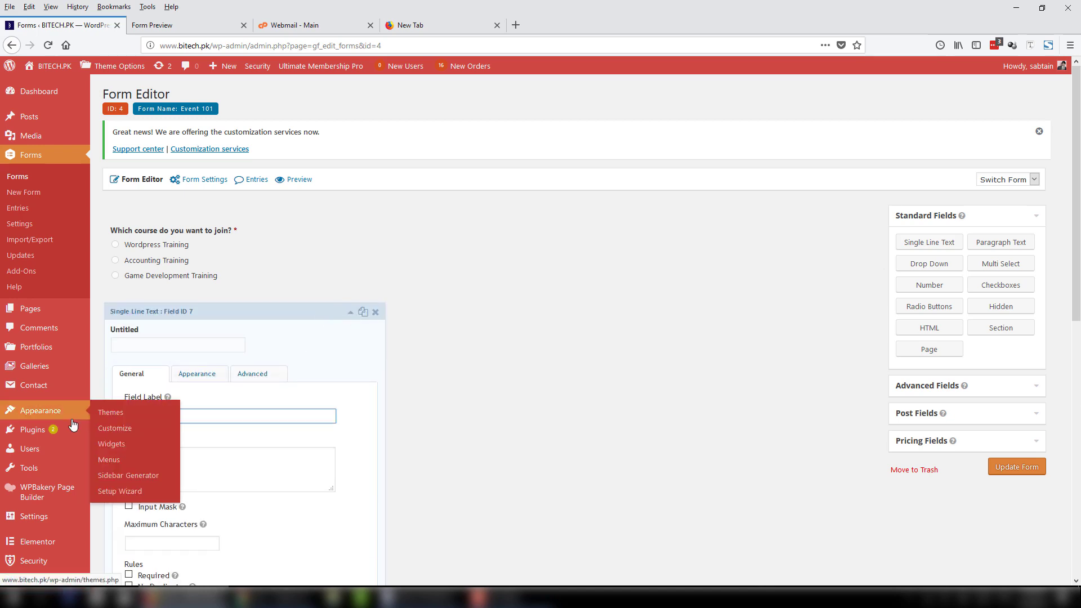
pyautogui.write('What do you know about Wordpress?')
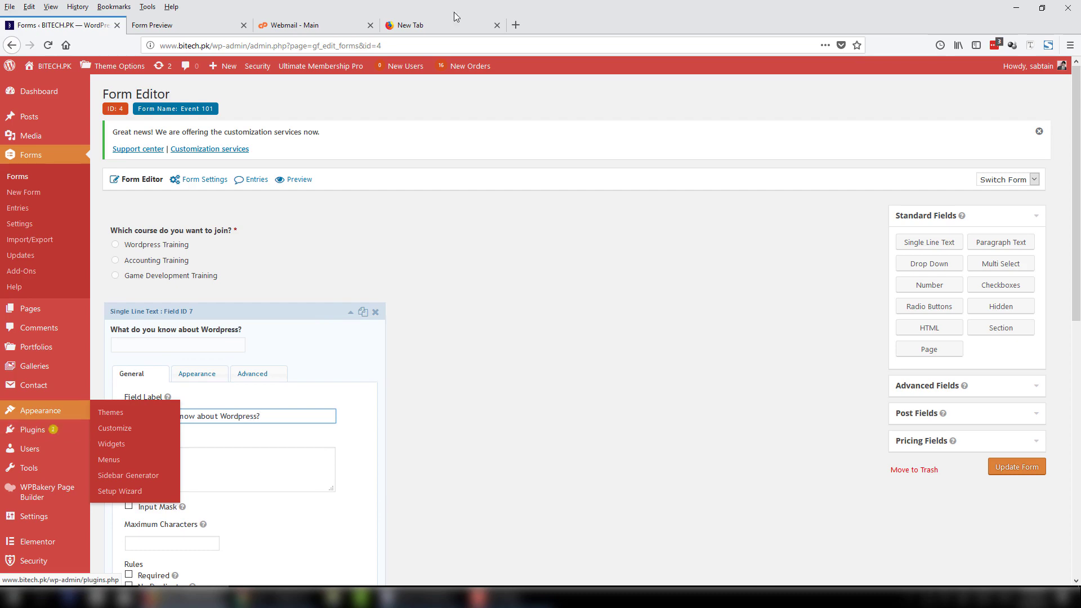
pyautogui.scroll(-4, 558, 208)
pyautogui.scroll(1, 1077, 266)
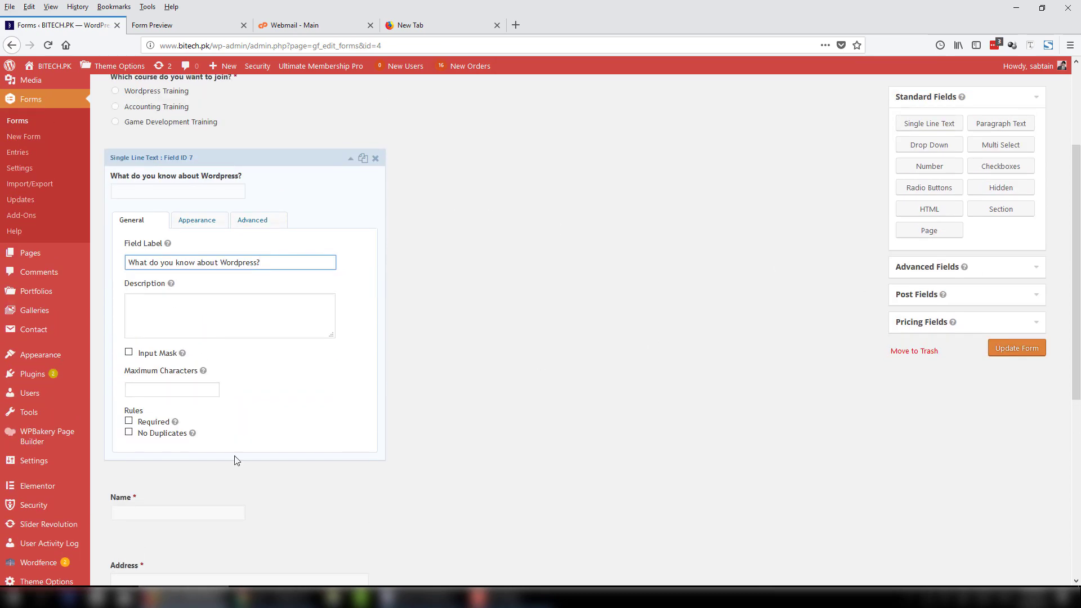
pyautogui.click(154, 423)
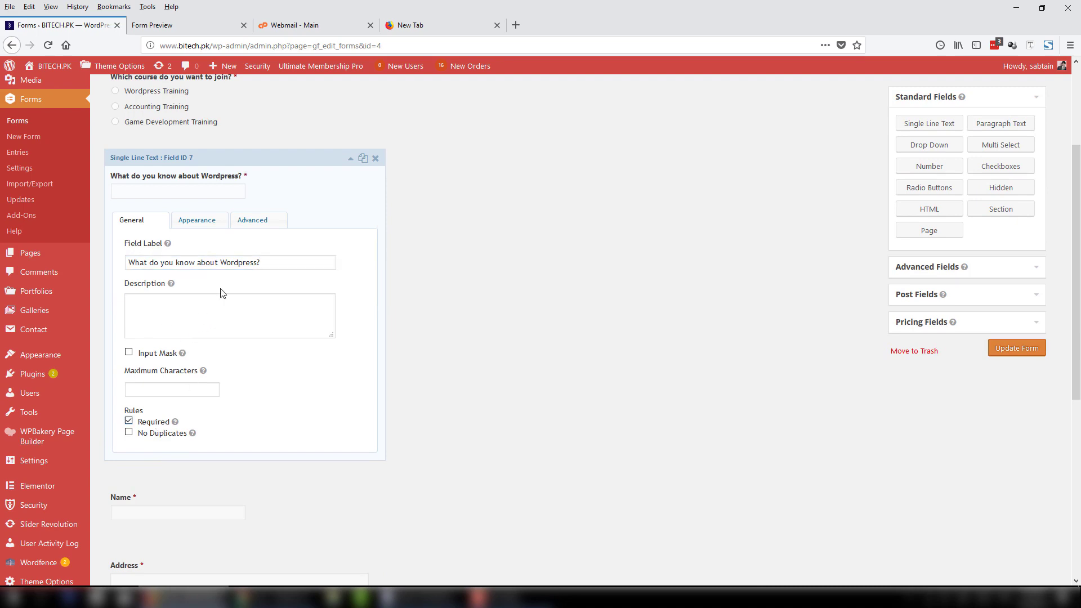
pyautogui.click(349, 163)
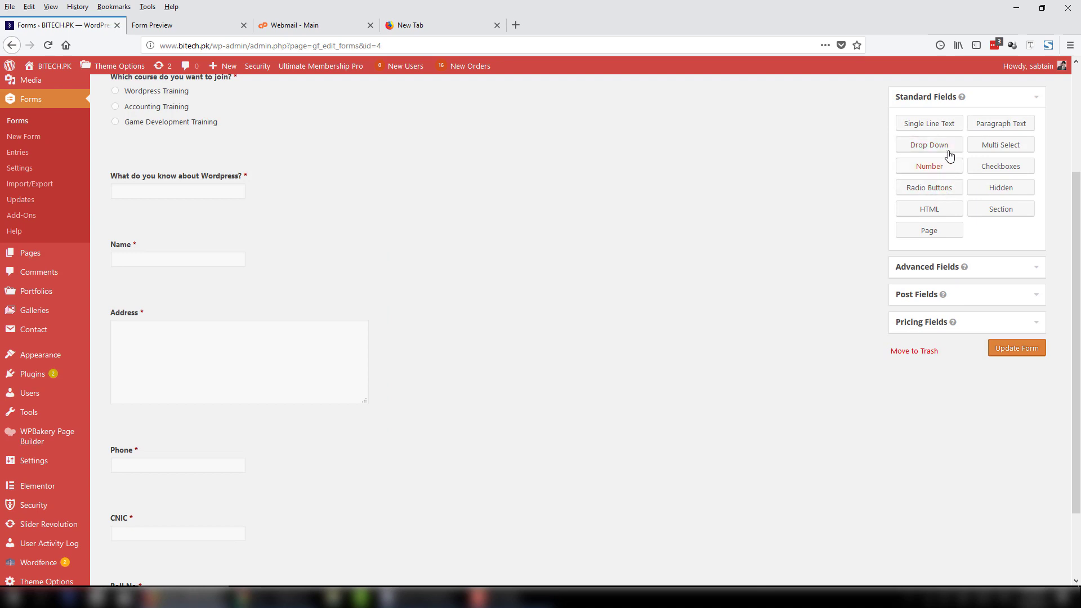
# Add a drop-down labelled 'Training Level?' below the Wordpress question, first choice Basic Level.
pyautogui.moveTo(934, 151); pyautogui.dragTo(255, 239)
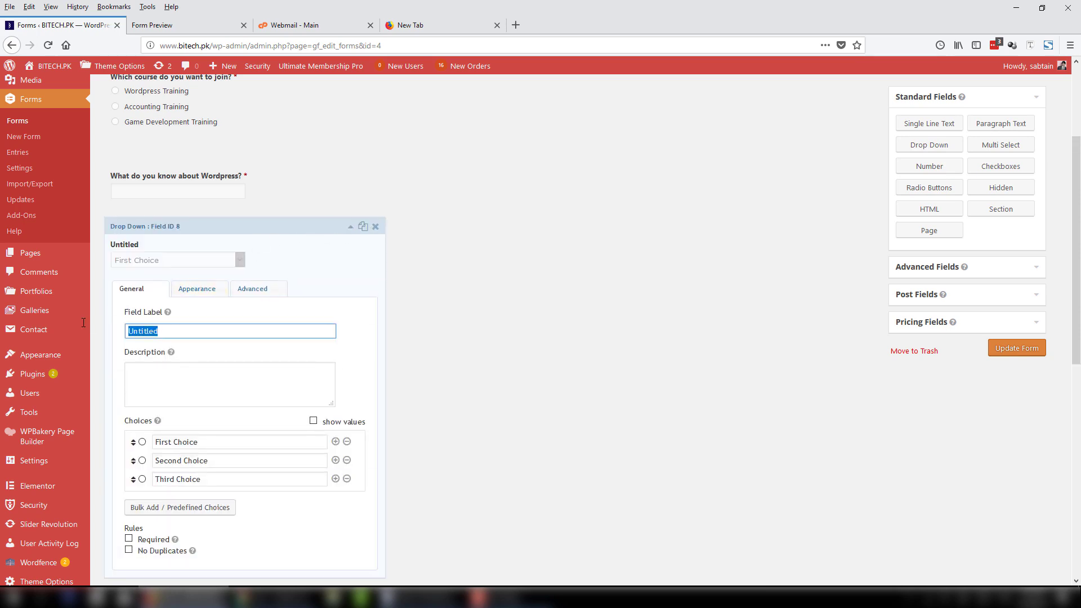
pyautogui.write('Training')
pyautogui.moveTo(83, 322)
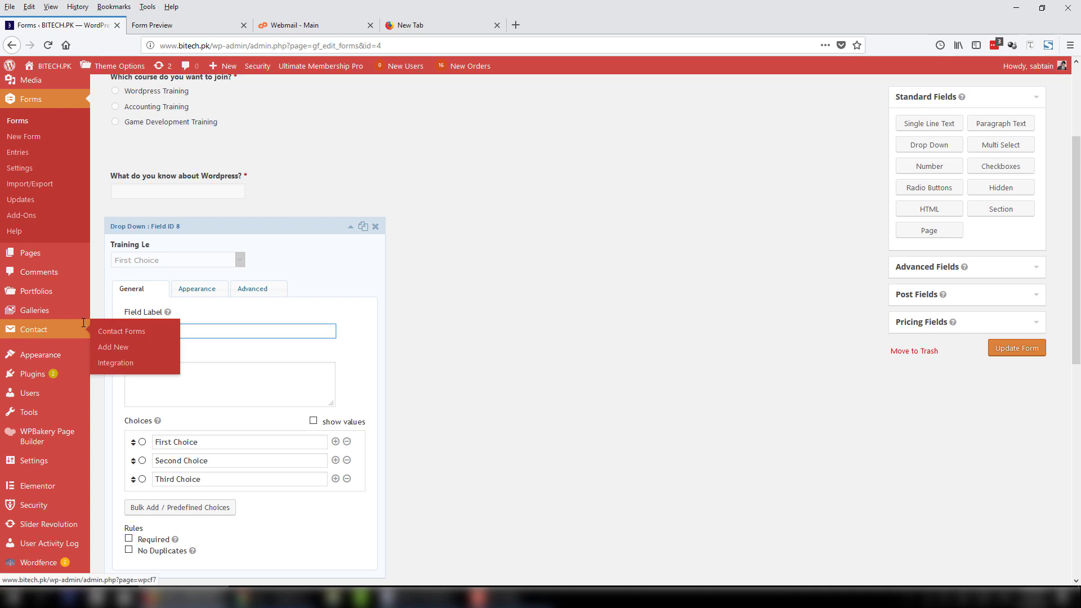
pyautogui.write('Level?')
pyautogui.scroll(-2, 222, 349)
pyautogui.moveTo(223, 338); pyautogui.dragTo(140, 341)
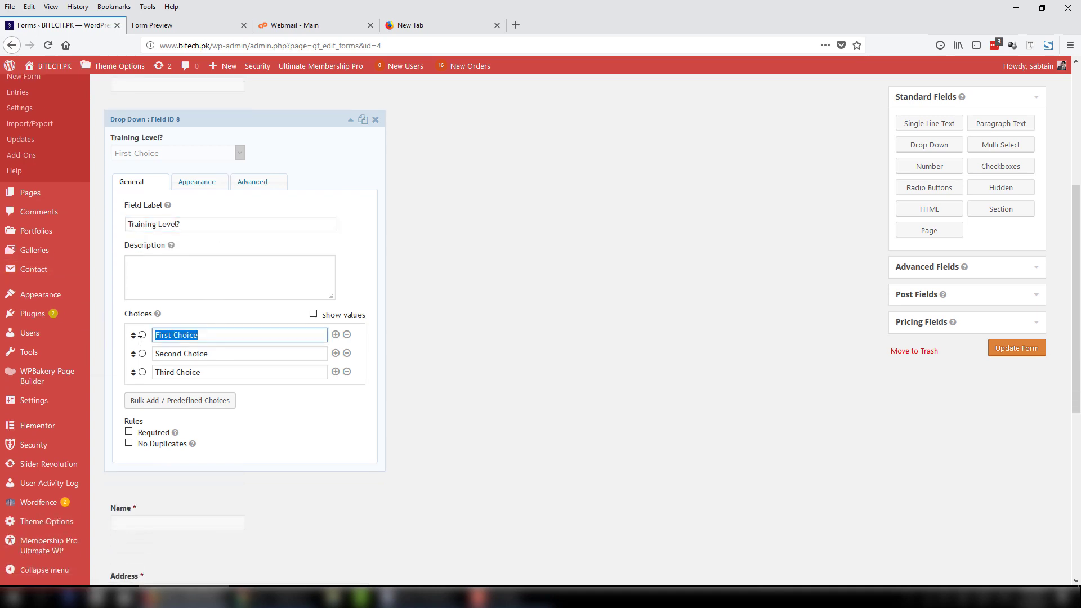
pyautogui.write('Basic Level')
# Rename the other choices to Medium Level and Advance Level and make the drop-down required.
pyautogui.moveTo(218, 352); pyautogui.dragTo(96, 369)
pyautogui.write('Medium Leve')
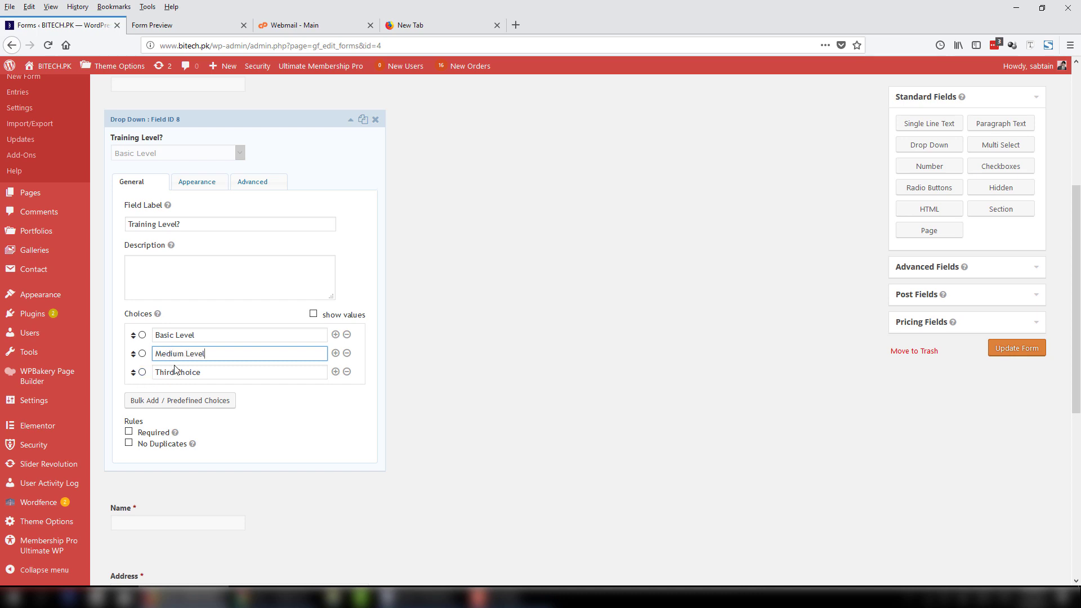
pyautogui.moveTo(215, 370); pyautogui.dragTo(89, 378)
pyautogui.write('Advance Leve')
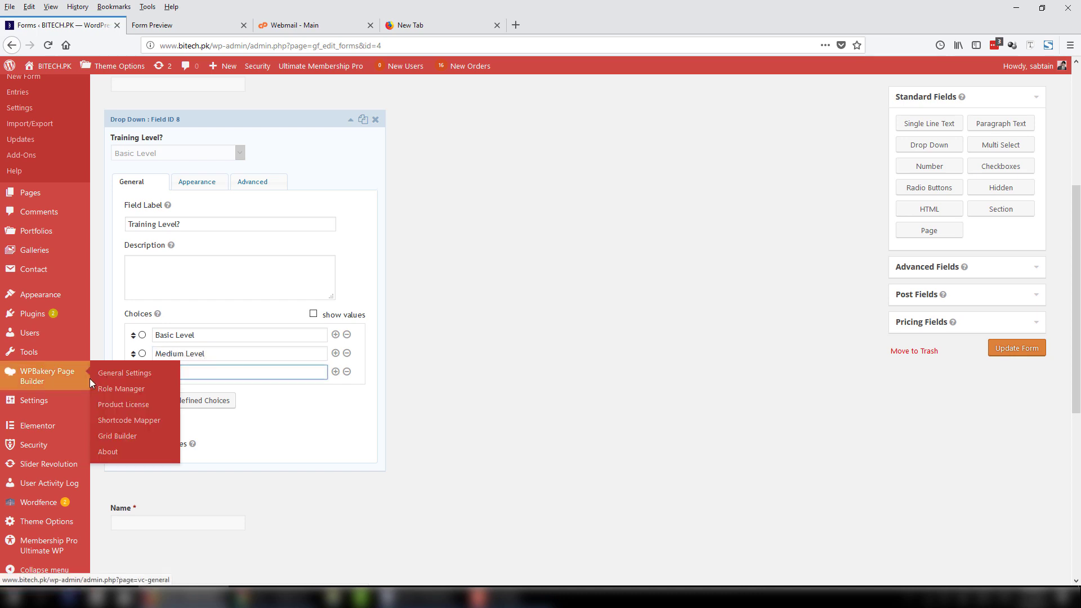
pyautogui.write('l')
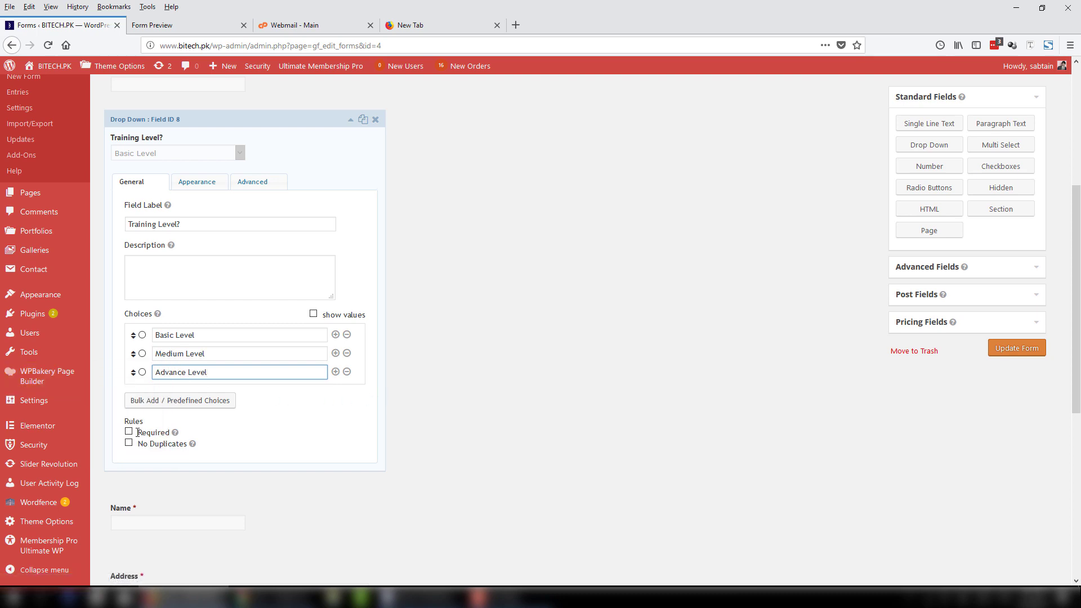
pyautogui.click(128, 432)
# Prefix the label with 'WP' so it reads 'WP Training Level?'.
pyautogui.scroll(5, 277, 403)
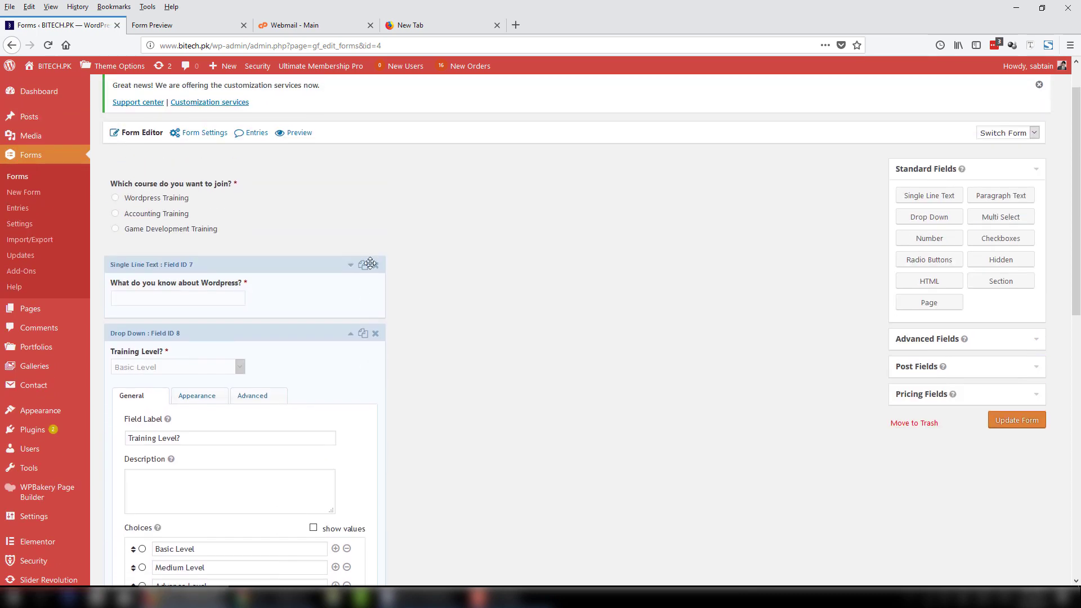
pyautogui.click(350, 334)
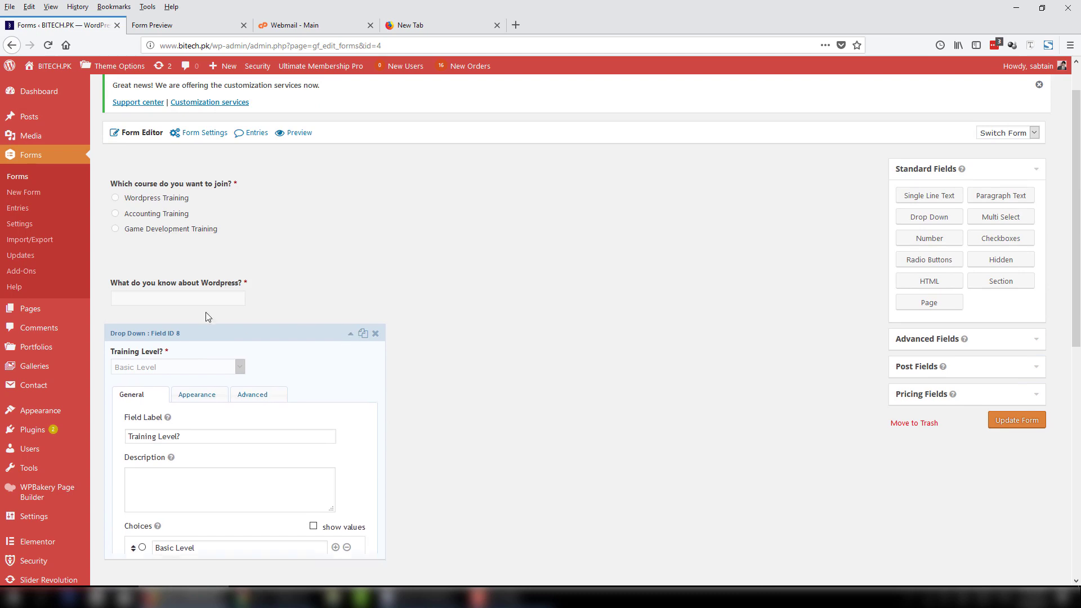
pyautogui.click(351, 333)
pyautogui.click(126, 437)
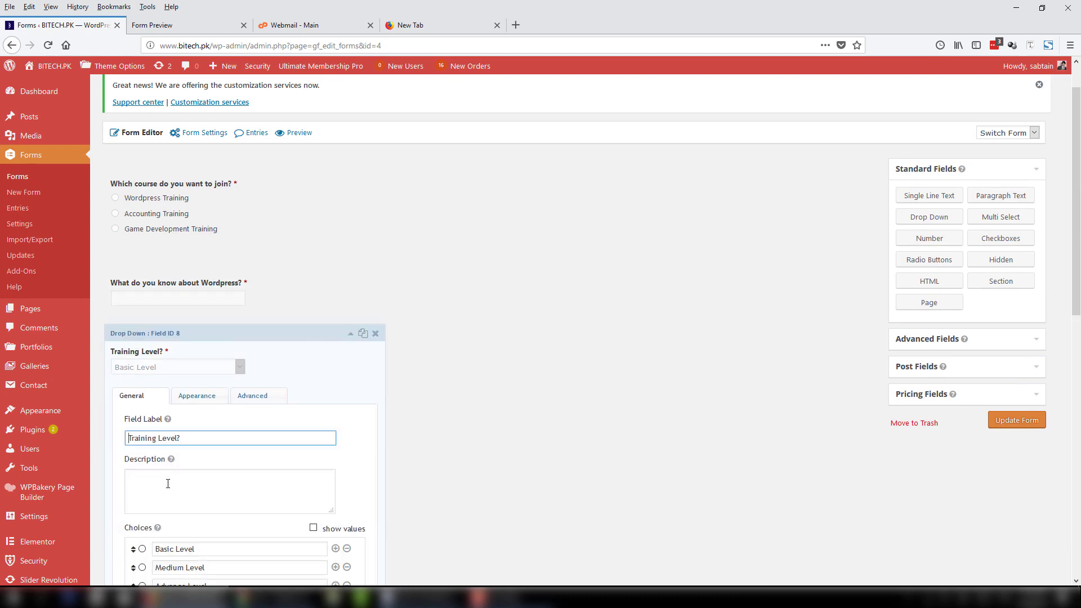
pyautogui.write('WP')
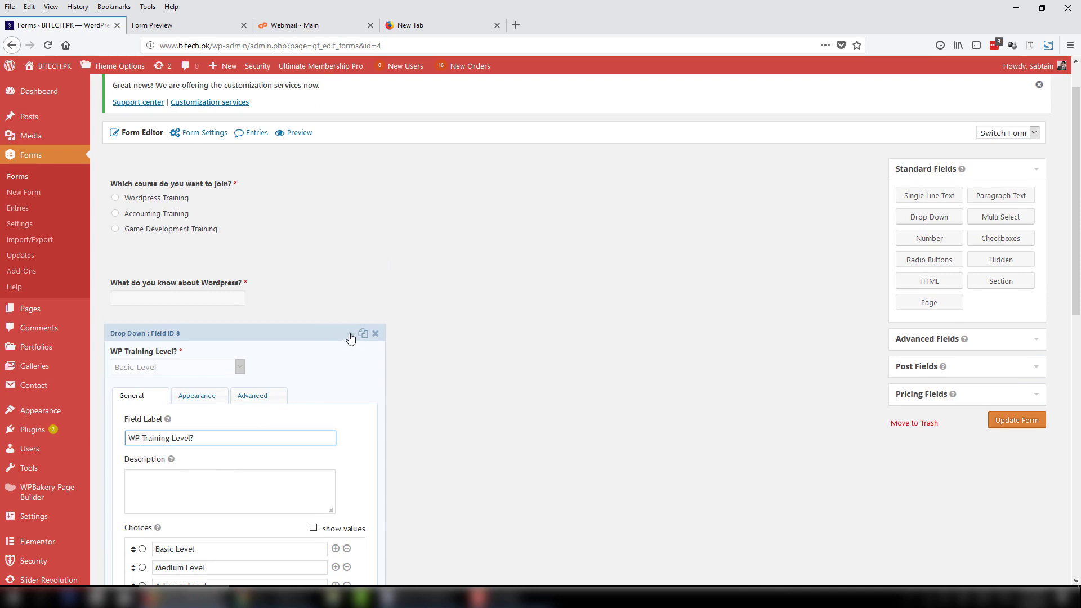
pyautogui.click(326, 326)
# Check the form in preview by choosing Wordpress Training.
pyautogui.click(201, 28)
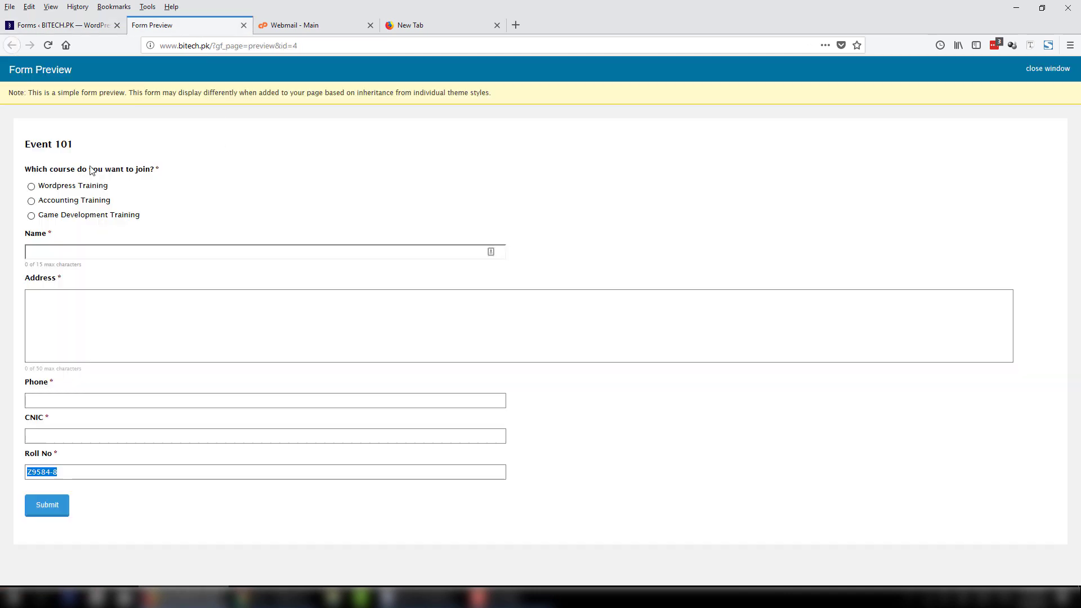
pyautogui.click(31, 186)
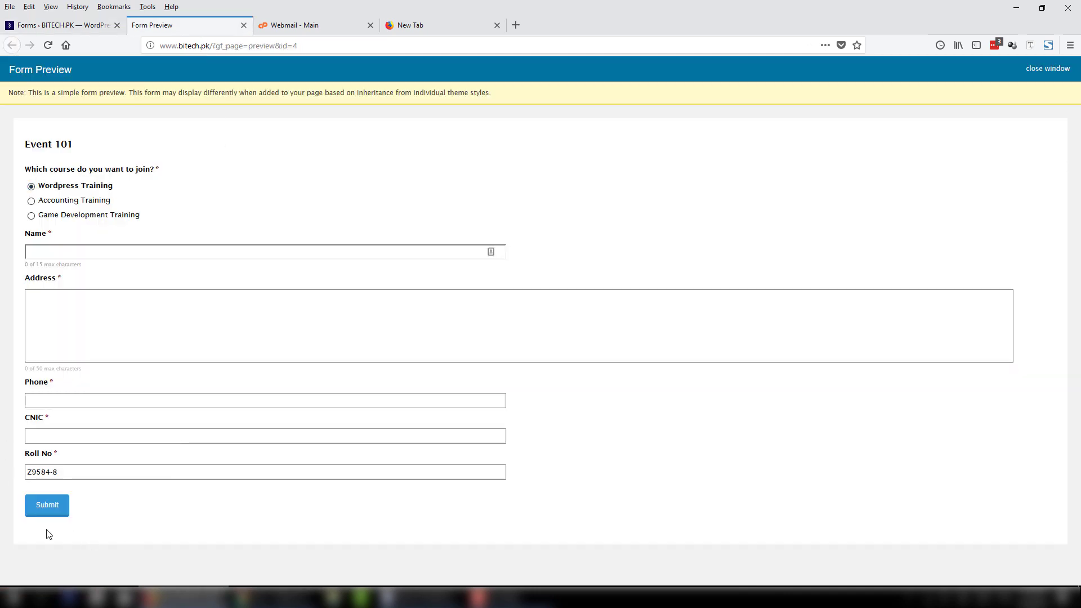
pyautogui.click(95, 28)
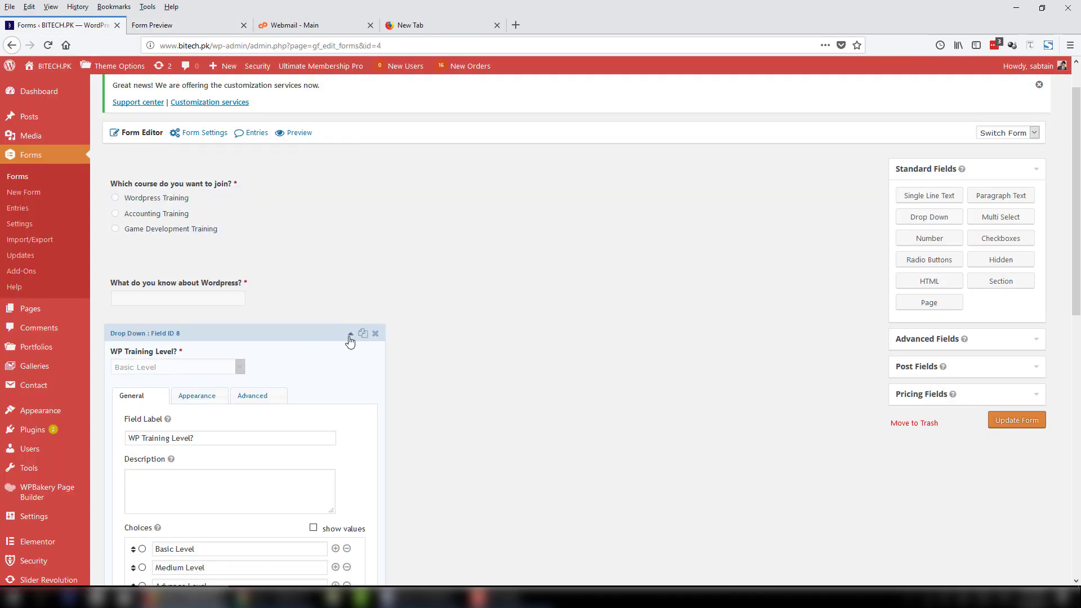
# Add a drop-down labelled 'Accounting Training Course Level' below WP Training Level.
pyautogui.click(346, 335)
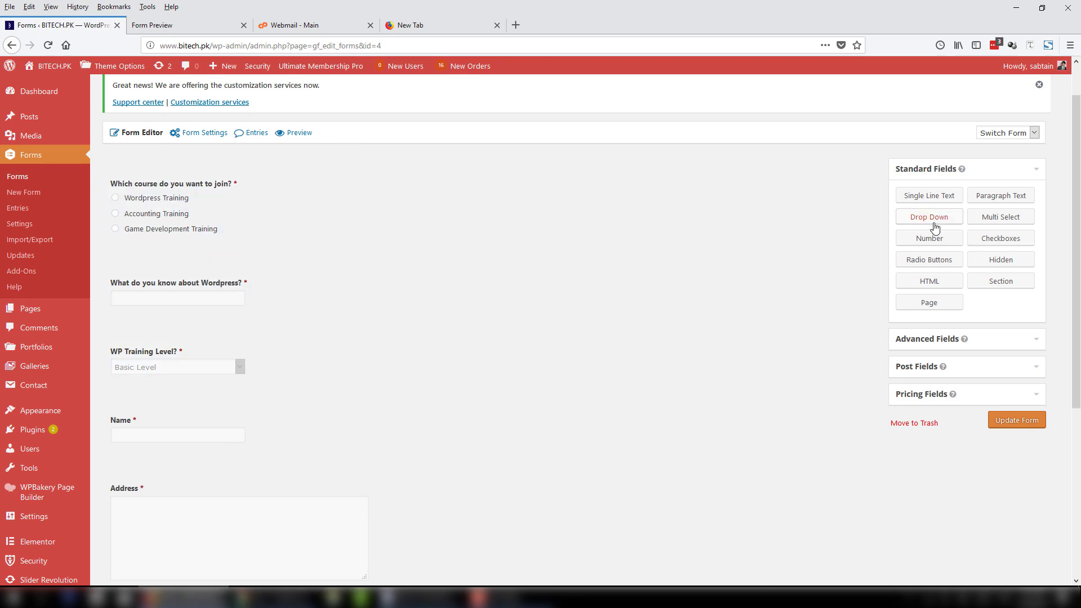
pyautogui.moveTo(937, 217); pyautogui.dragTo(299, 417)
pyautogui.scroll(-3, 299, 417)
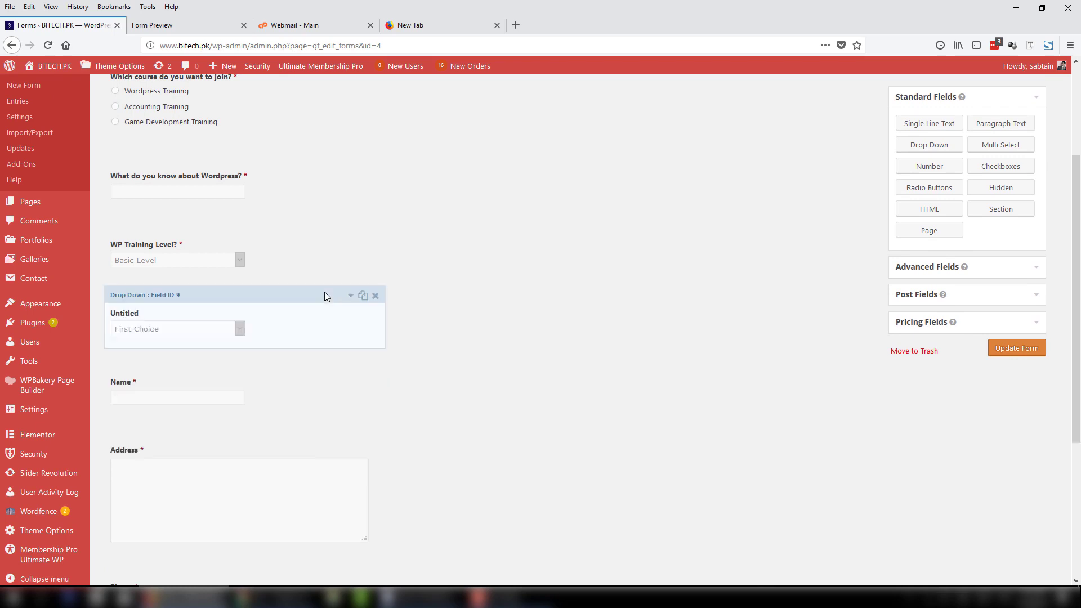
pyautogui.click(327, 309)
pyautogui.moveTo(186, 398); pyautogui.dragTo(127, 400)
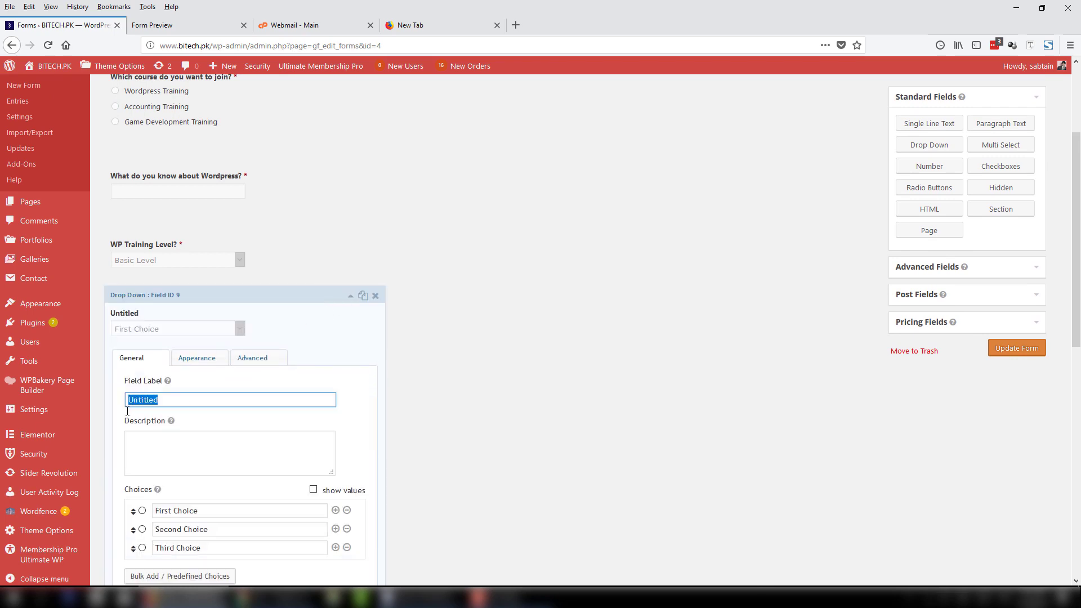
pyautogui.write('A')
pyautogui.write('ccounting Traini')
pyautogui.write('ng Classe')
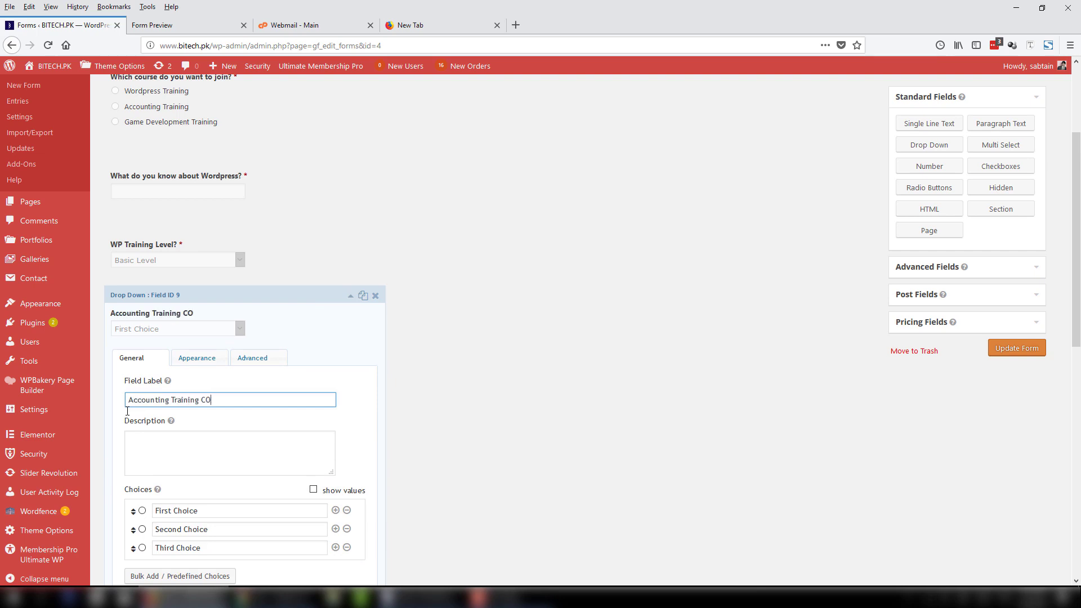
pyautogui.press('BackSpace')
pyautogui.press('BackSpace')
pyautogui.press('BackSpace')
pyautogui.press('BackSpace')
pyautogui.press('BackSpace')
pyautogui.write('ourse Leve')
# Set its choices to Baisc, Advance, Professional plus a fourth (ERP) and make it required.
pyautogui.scroll(-4, 414, 380)
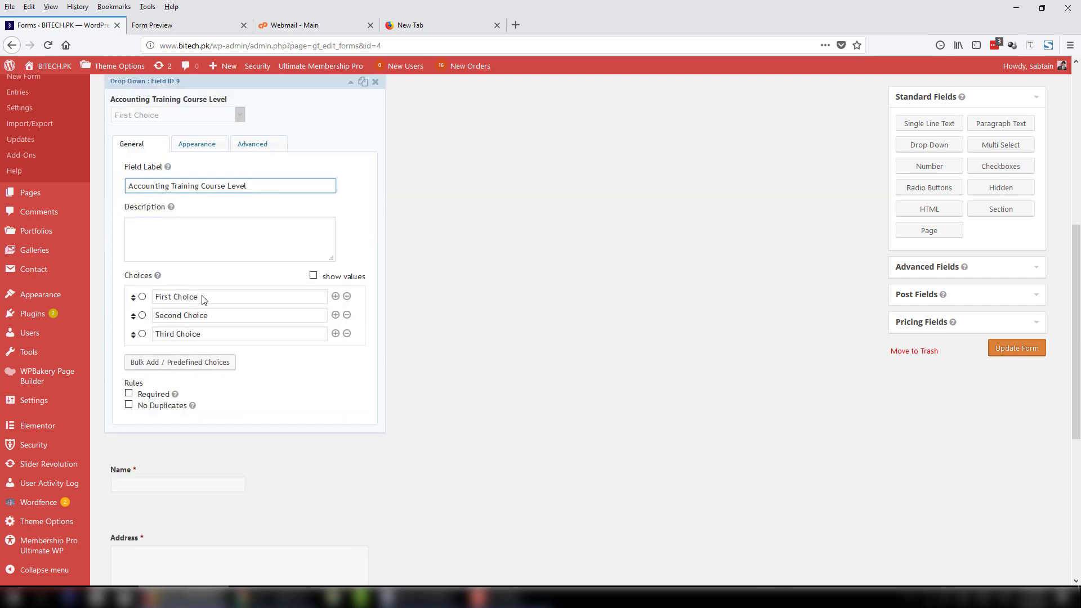
pyautogui.click(159, 300)
pyautogui.moveTo(206, 297); pyautogui.dragTo(146, 296)
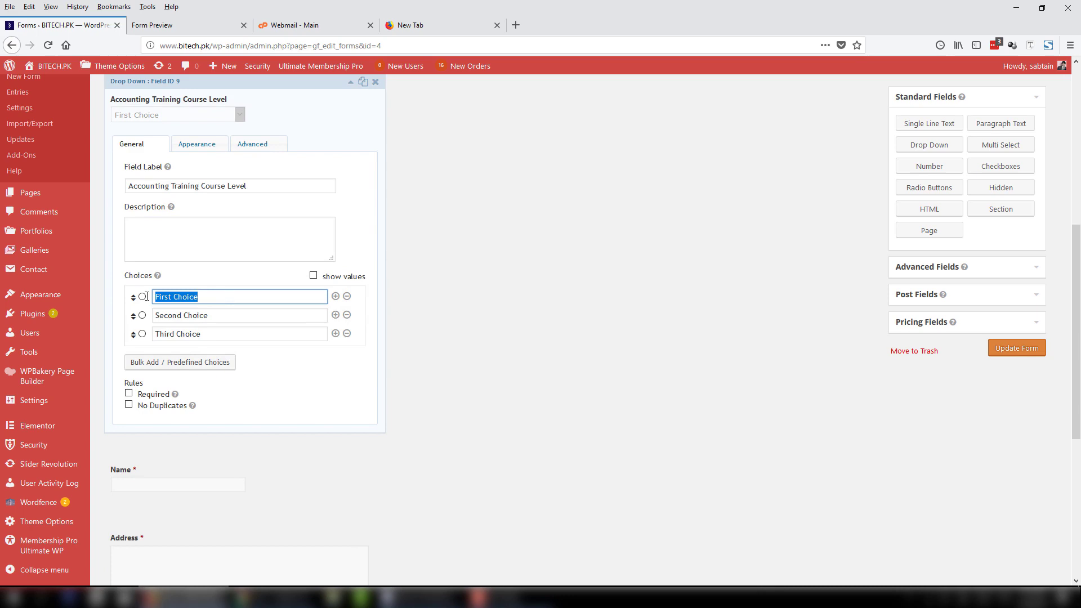
pyautogui.write('Baisc')
pyautogui.moveTo(222, 317); pyautogui.dragTo(151, 316)
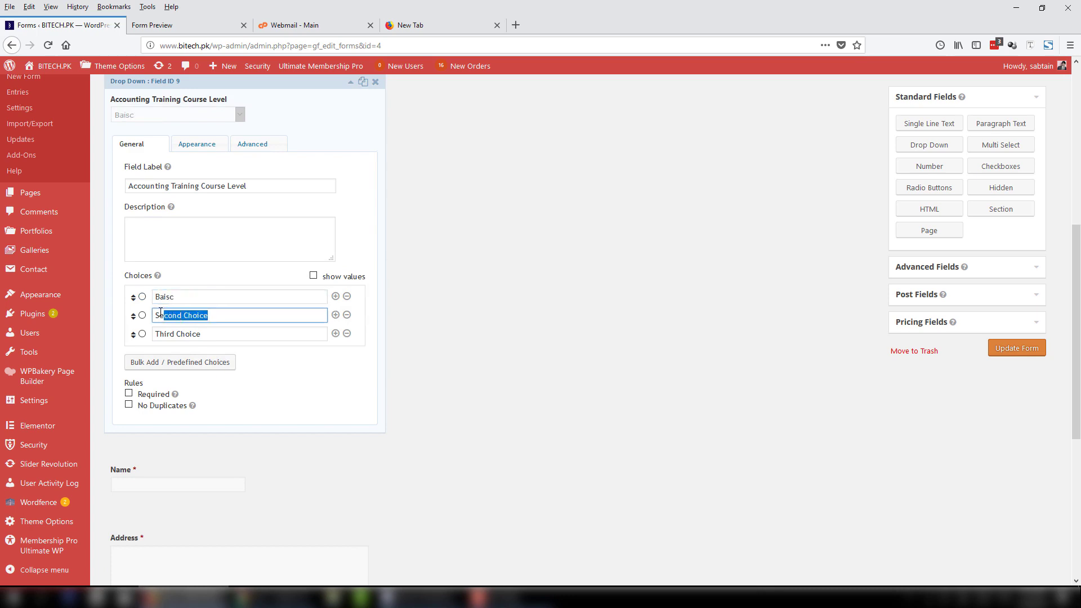
pyautogui.write('Advance')
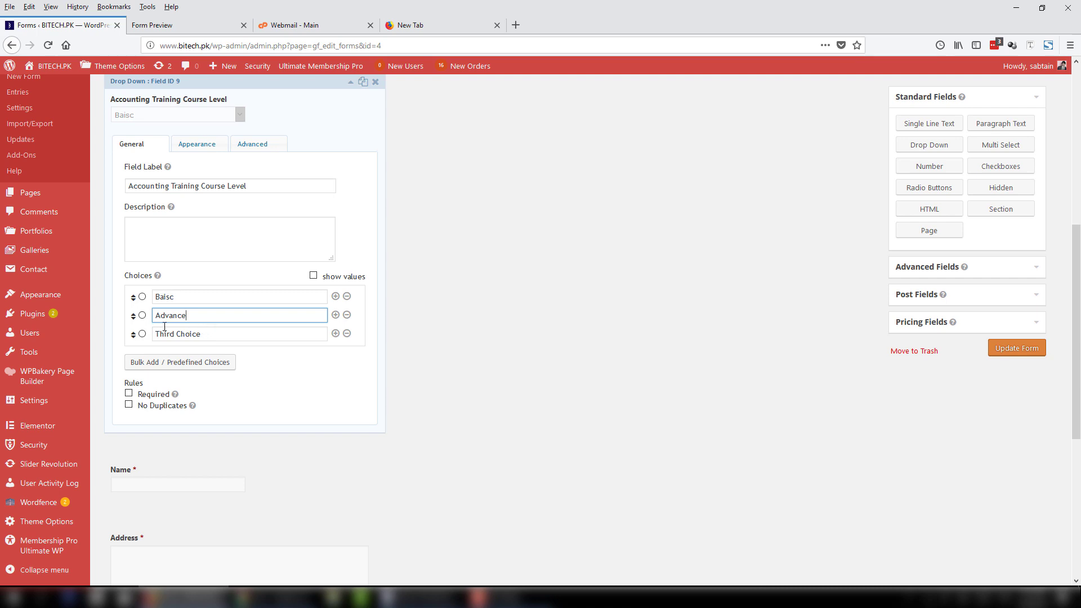
pyautogui.tripleClick(164, 327)
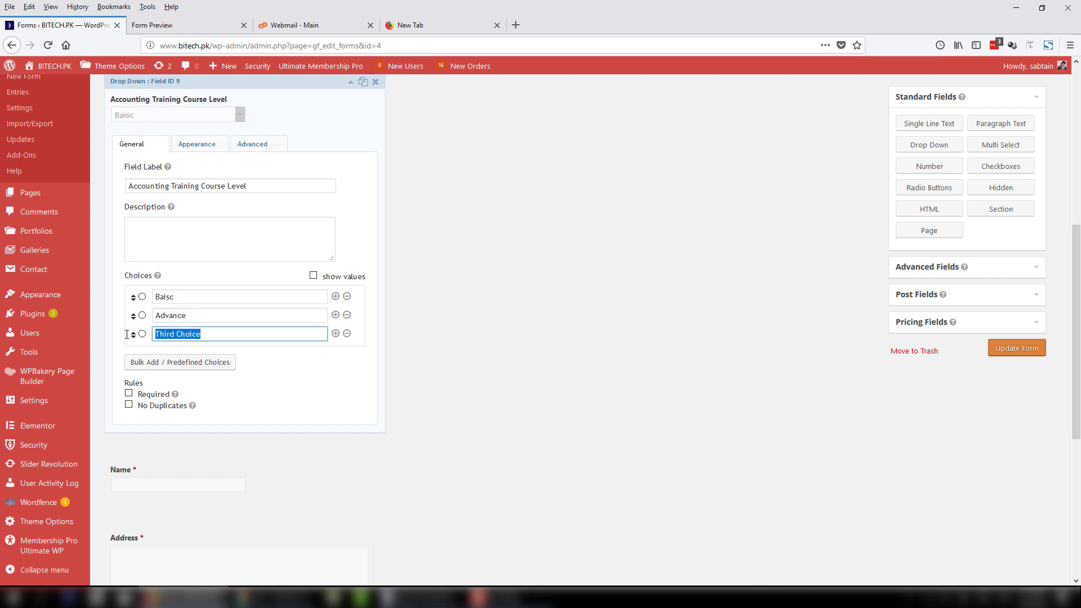
pyautogui.write('Professional')
pyautogui.click(335, 333)
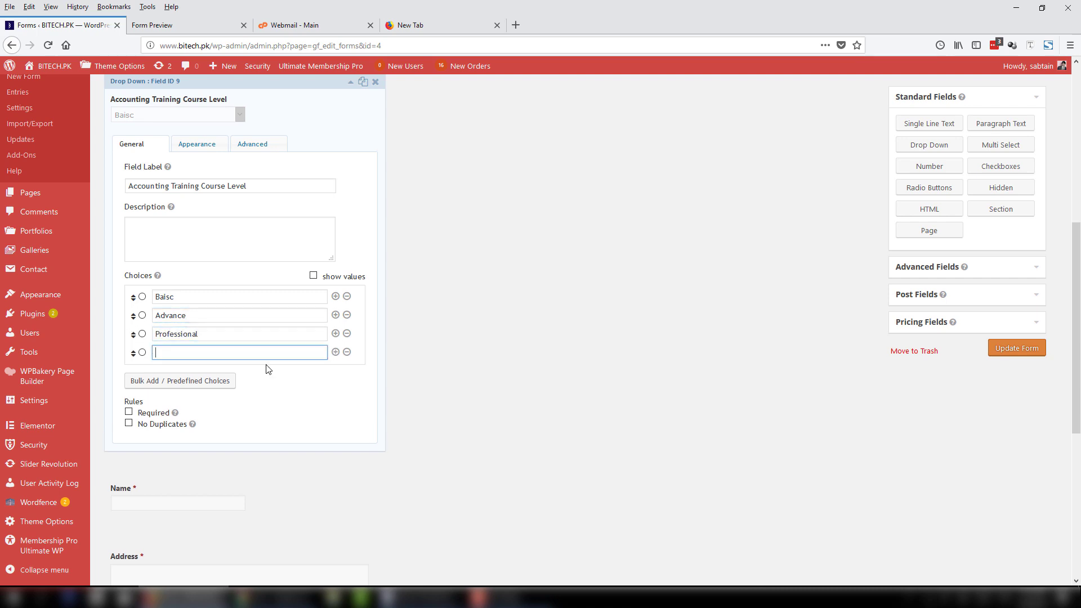
pyautogui.click(150, 413)
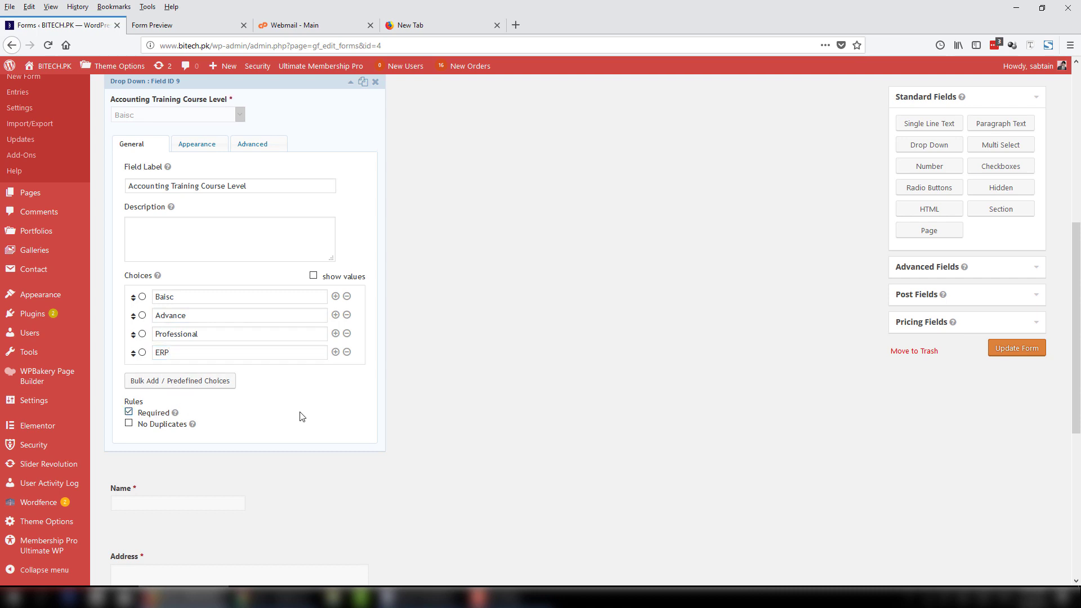
pyautogui.scroll(3, 321, 113)
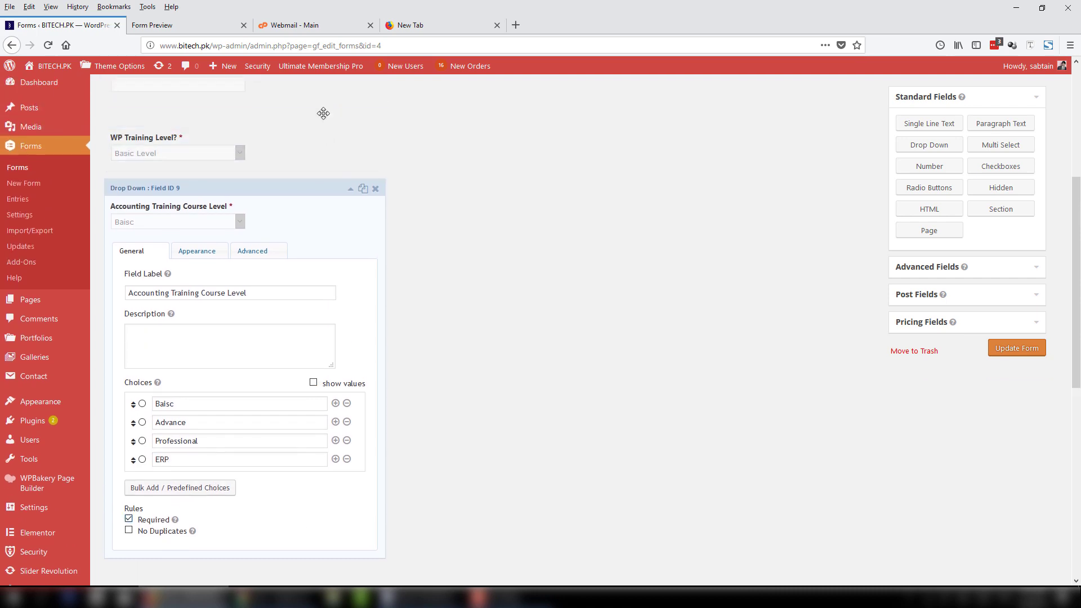
pyautogui.click(349, 189)
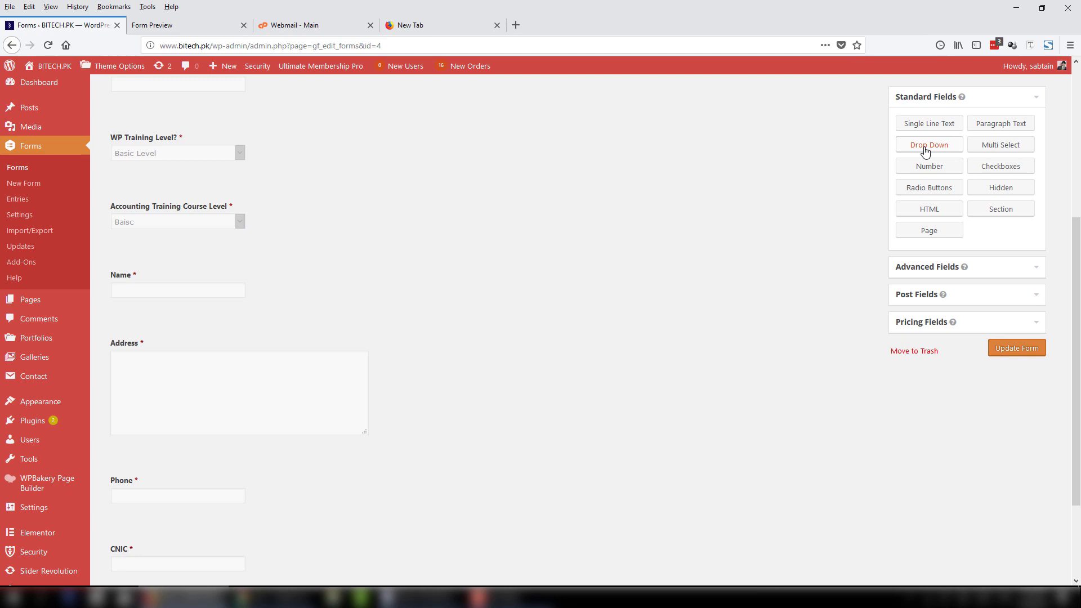
# Add a drop-down labelled 'Select your Game' above Name.
pyautogui.moveTo(925, 151); pyautogui.dragTo(180, 285)
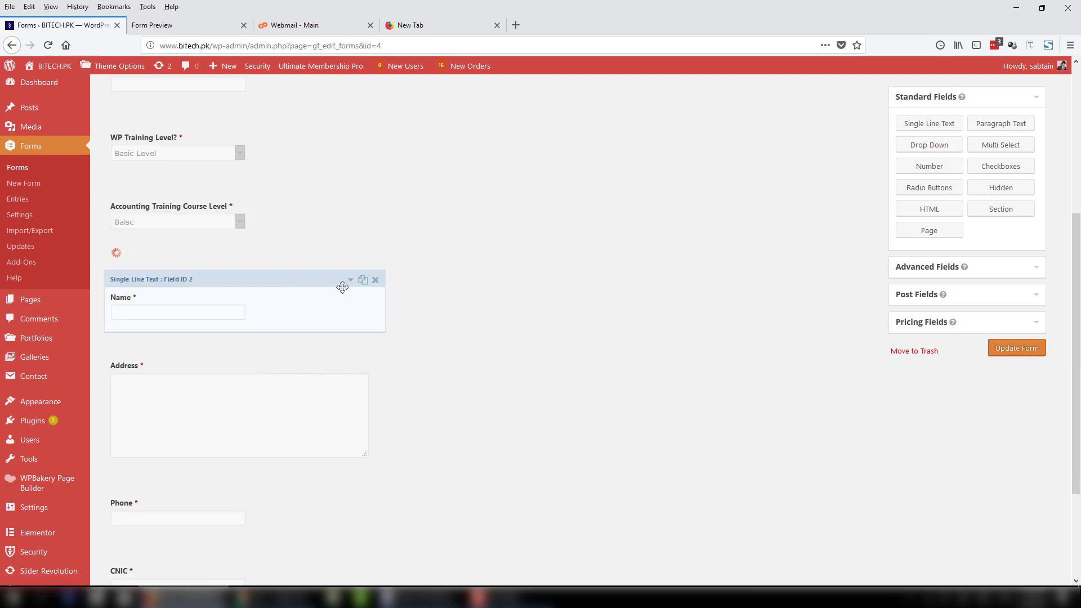
pyautogui.click(350, 260)
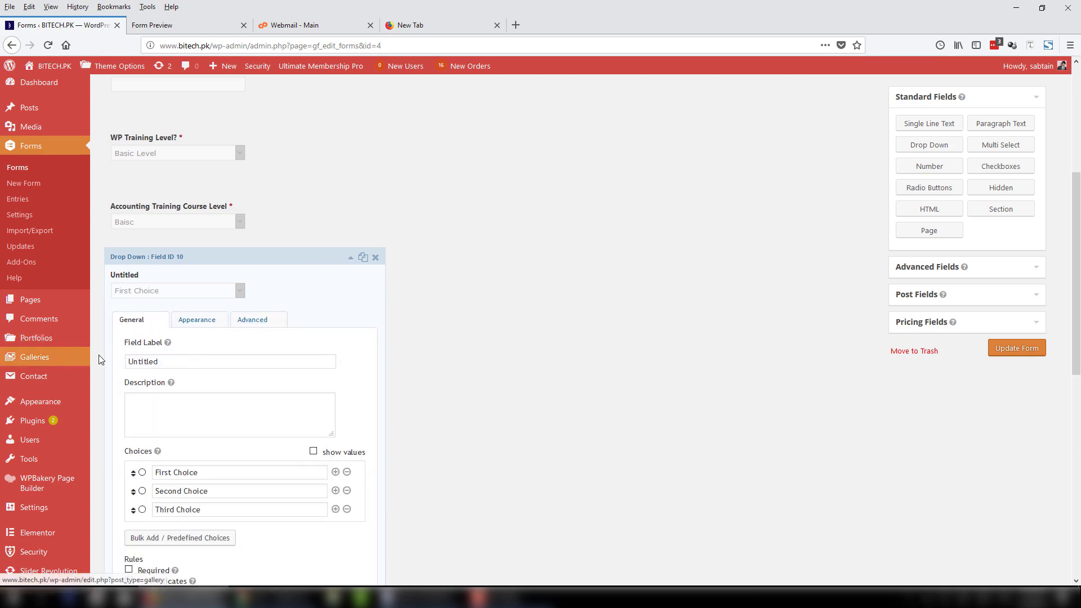
pyautogui.write('Selec')
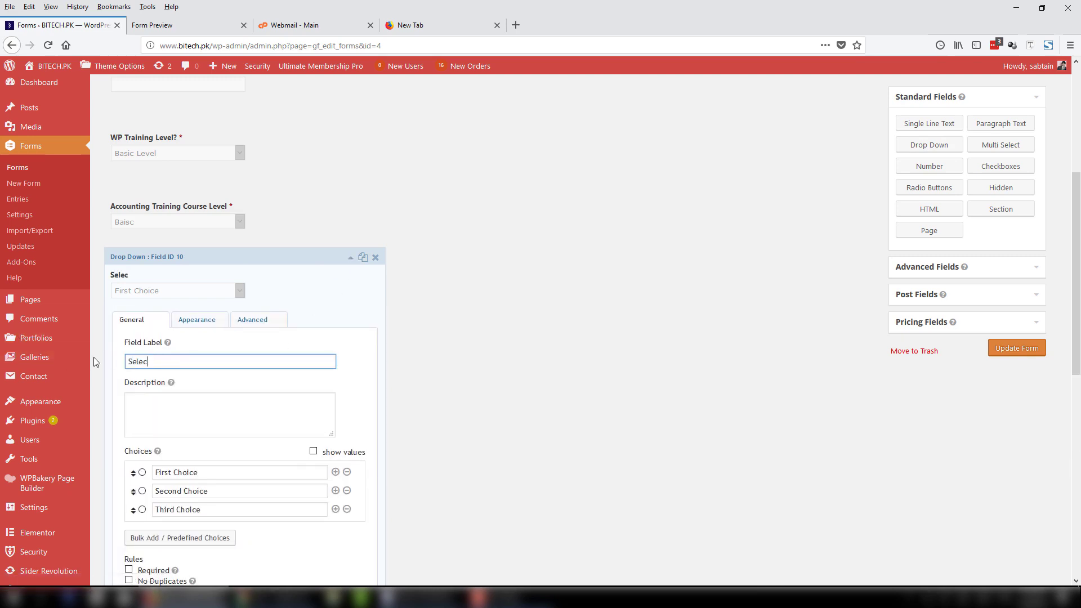
pyautogui.write('t your Game?')
# Set its choices to Angry Bird, Racing Car and 3d Games, make it required, and save.
pyautogui.moveTo(291, 471); pyautogui.dragTo(78, 467)
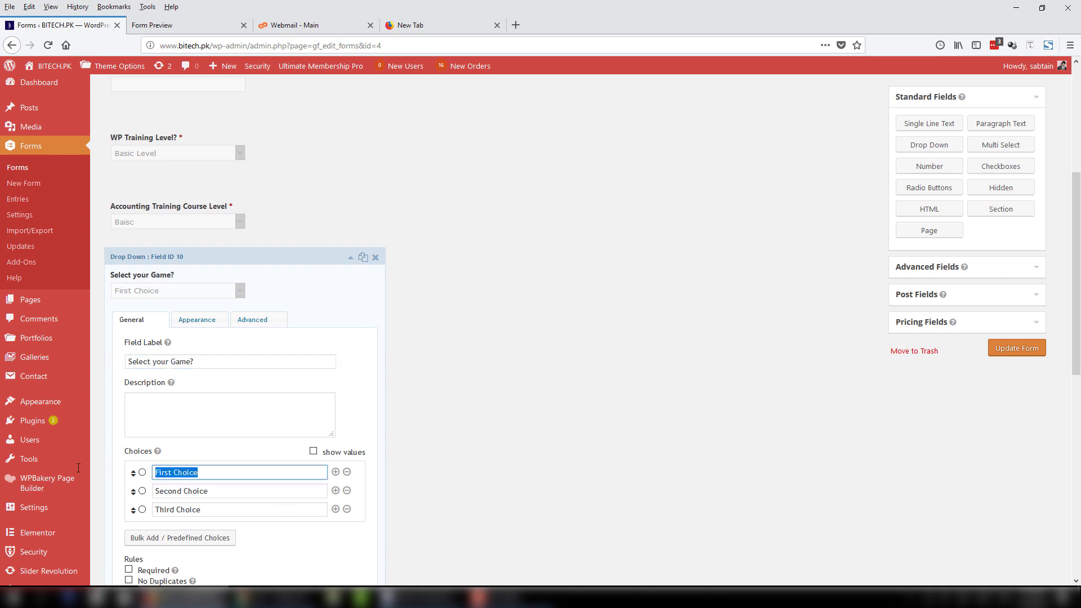
pyautogui.write('Angry Bird')
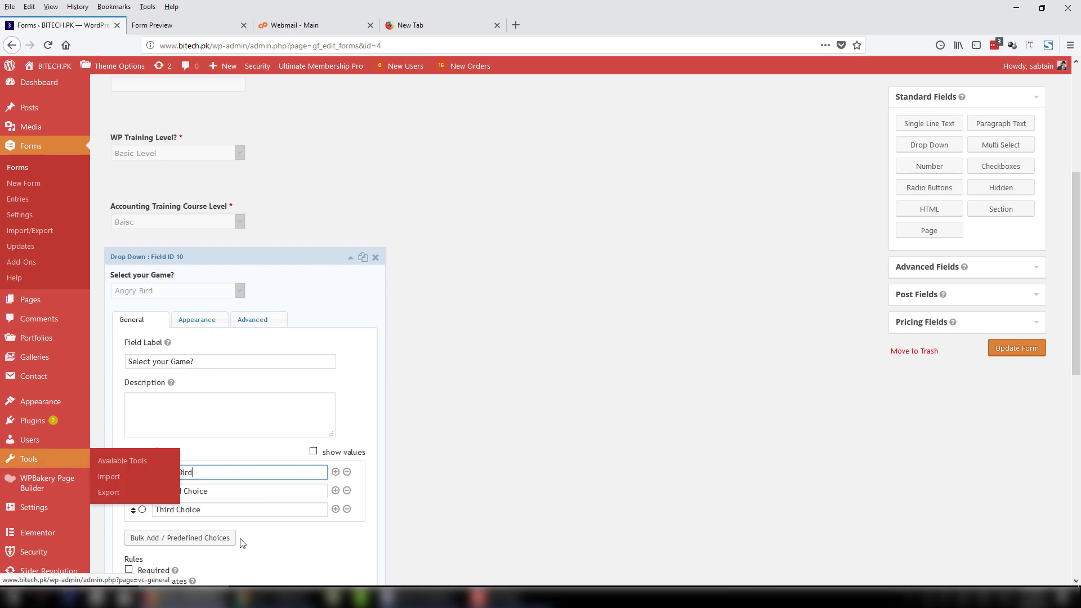
pyautogui.moveTo(231, 490); pyautogui.dragTo(153, 491)
pyautogui.moveTo(78, 488)
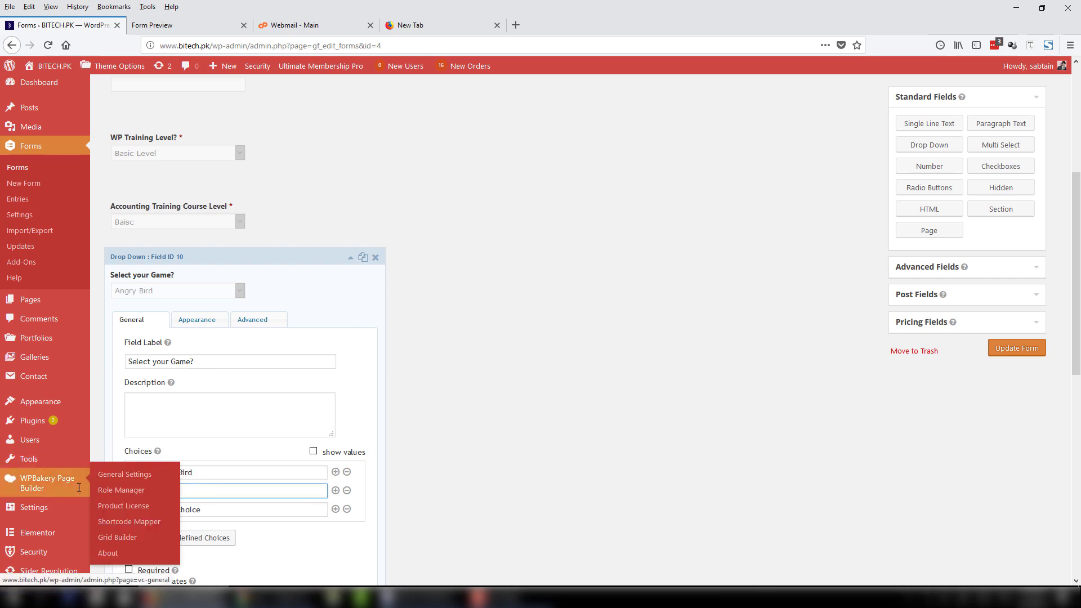
pyautogui.write('Racing Car')
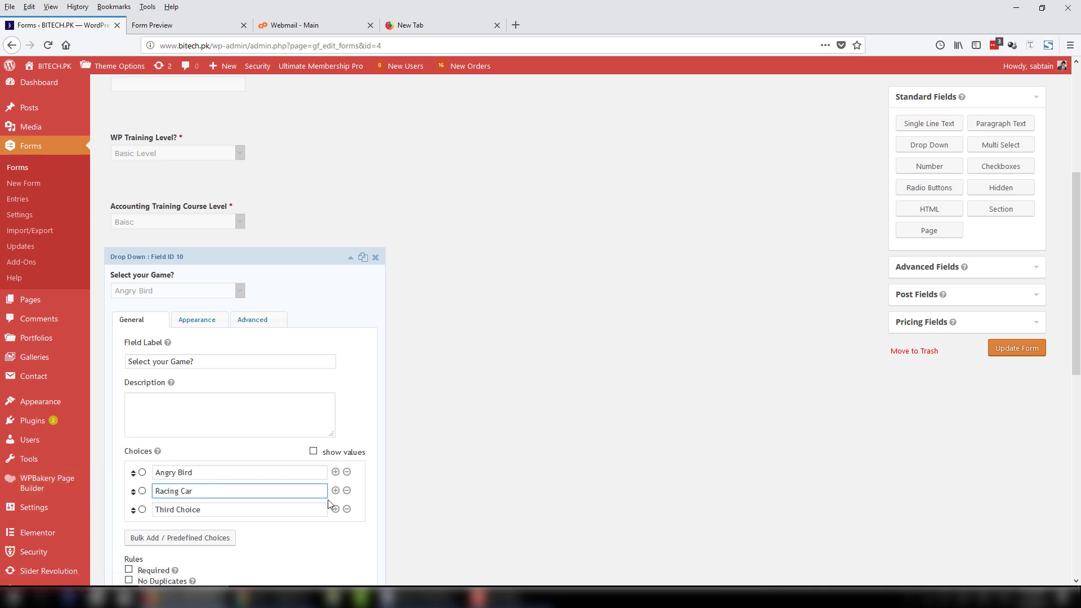
pyautogui.moveTo(307, 510); pyautogui.dragTo(101, 523)
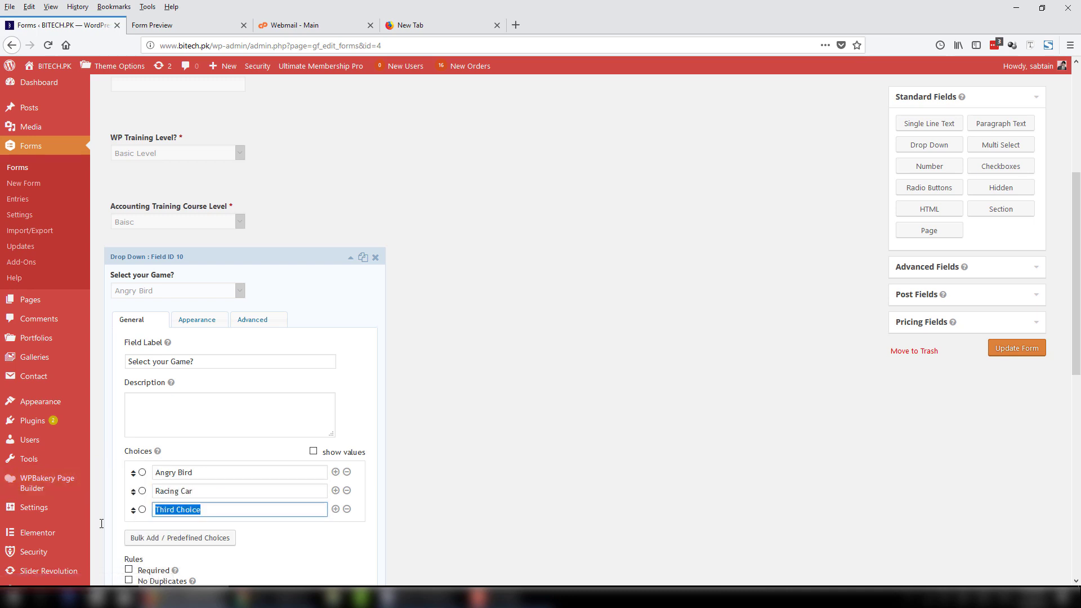
pyautogui.write('3d Games')
pyautogui.click(128, 569)
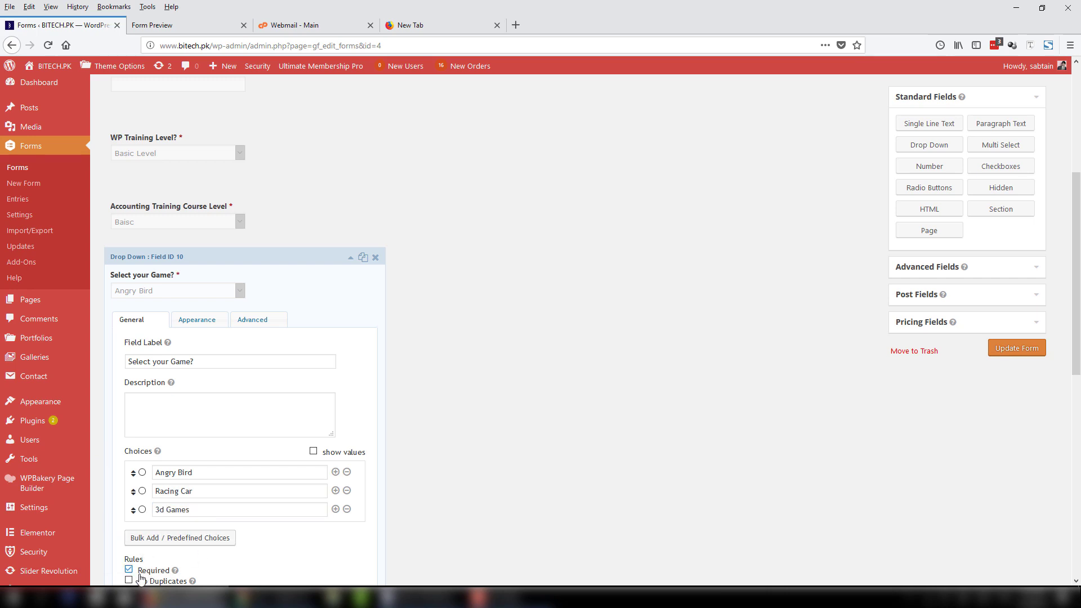
pyautogui.click(350, 260)
pyautogui.click(1017, 352)
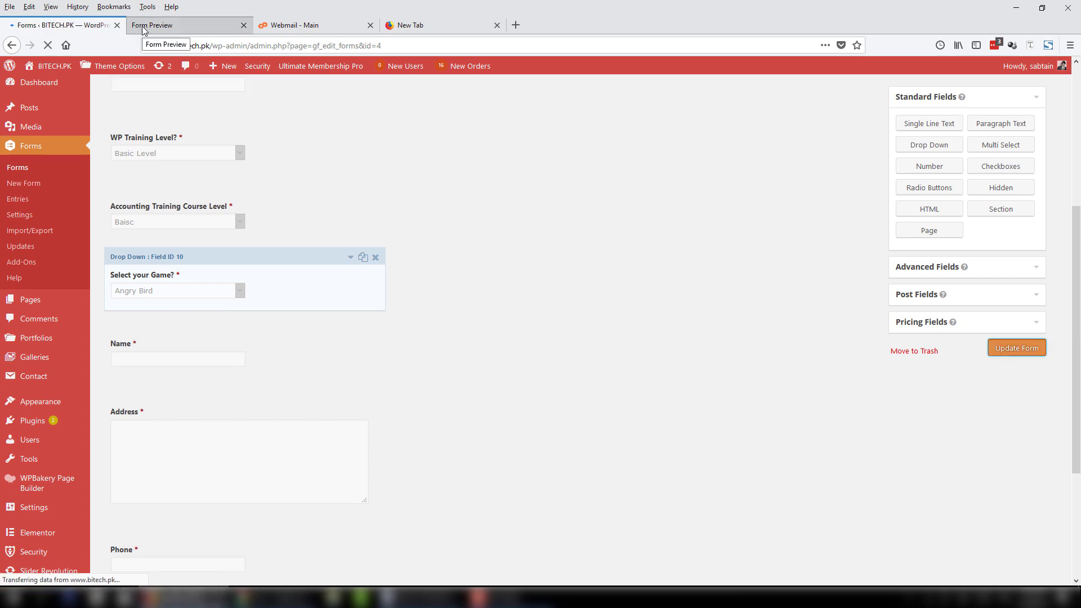
pyautogui.click(287, 176)
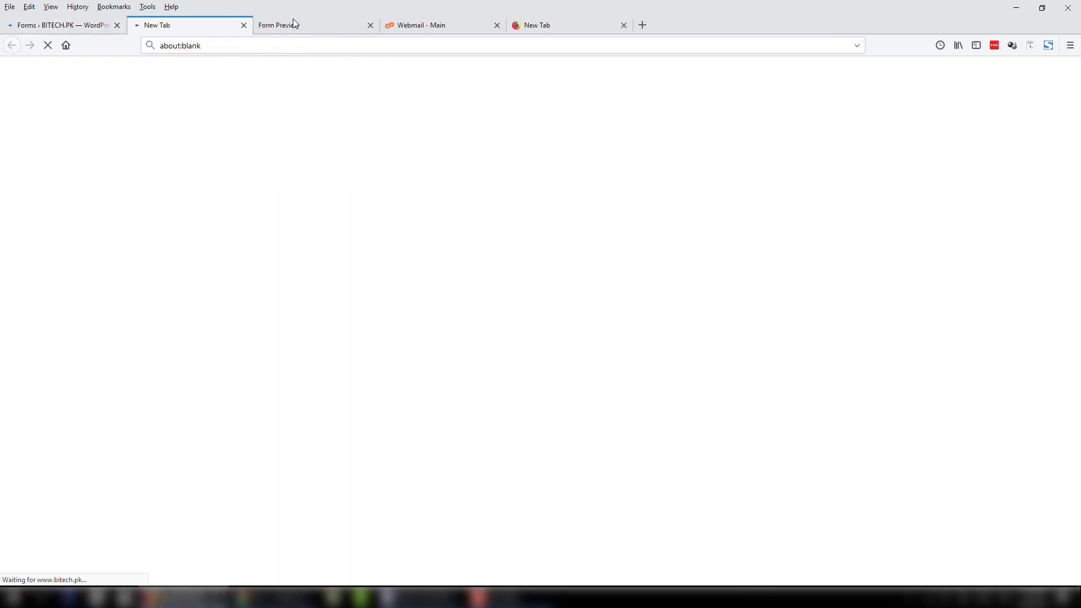
pyautogui.click(371, 26)
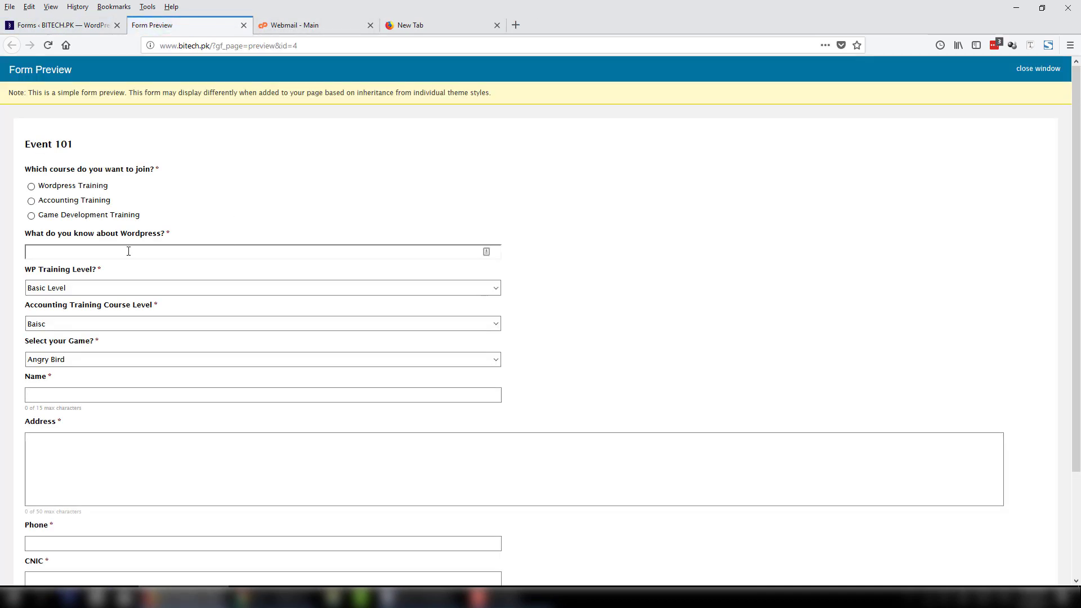
pyautogui.click(31, 187)
pyautogui.click(31, 201)
pyautogui.click(32, 215)
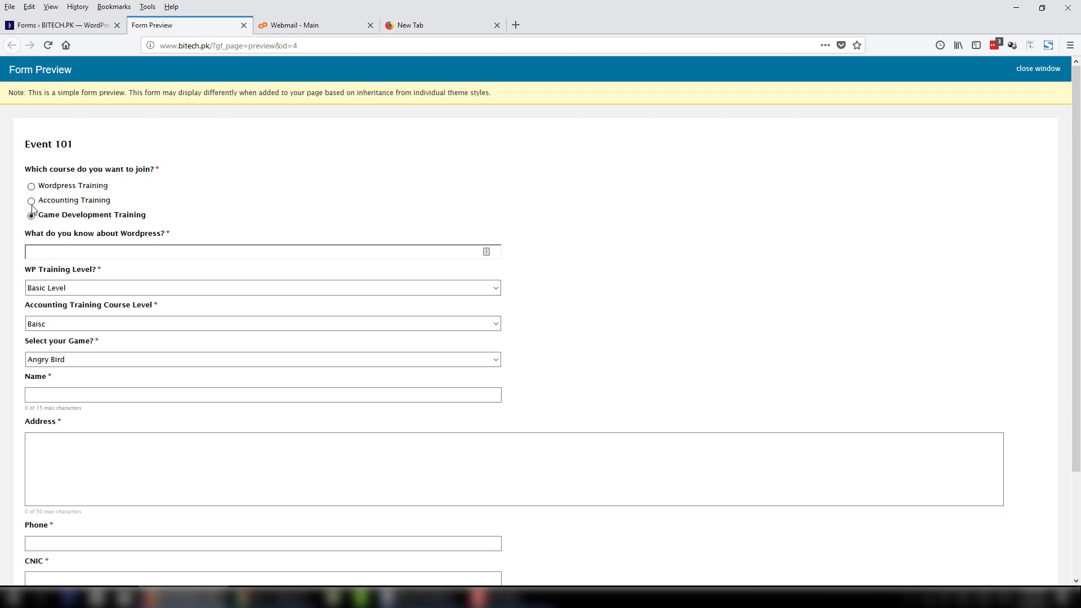
pyautogui.click(31, 187)
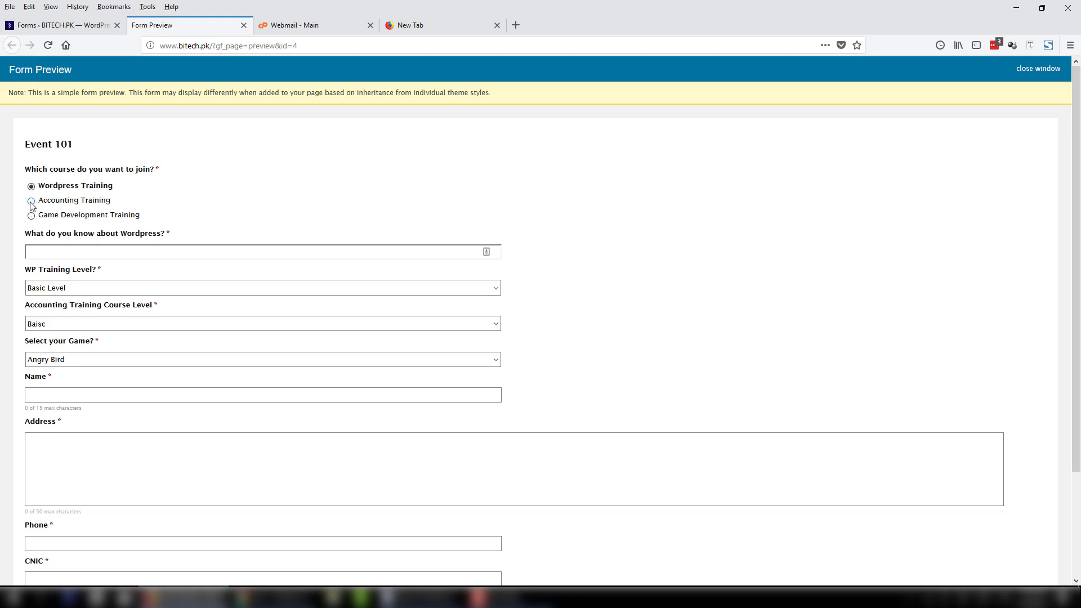
pyautogui.click(31, 201)
pyautogui.click(31, 252)
pyautogui.press('Tab')
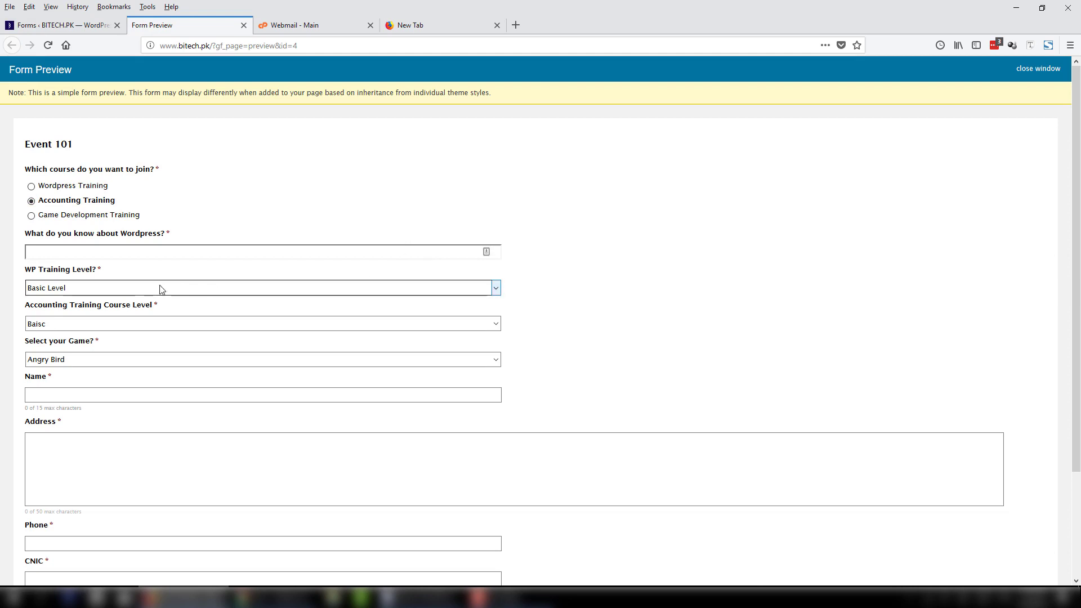
pyautogui.click(156, 286)
pyautogui.click(121, 323)
pyautogui.click(118, 325)
pyautogui.click(118, 328)
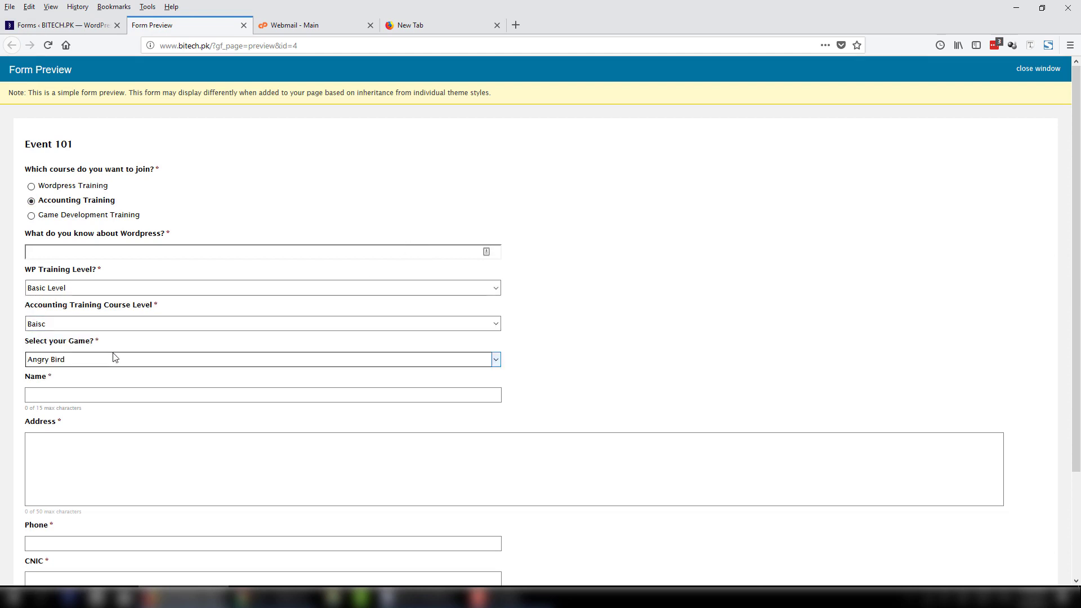
pyautogui.click(101, 395)
pyautogui.scroll(-3, 90, 445)
pyautogui.scroll(5, 85, 483)
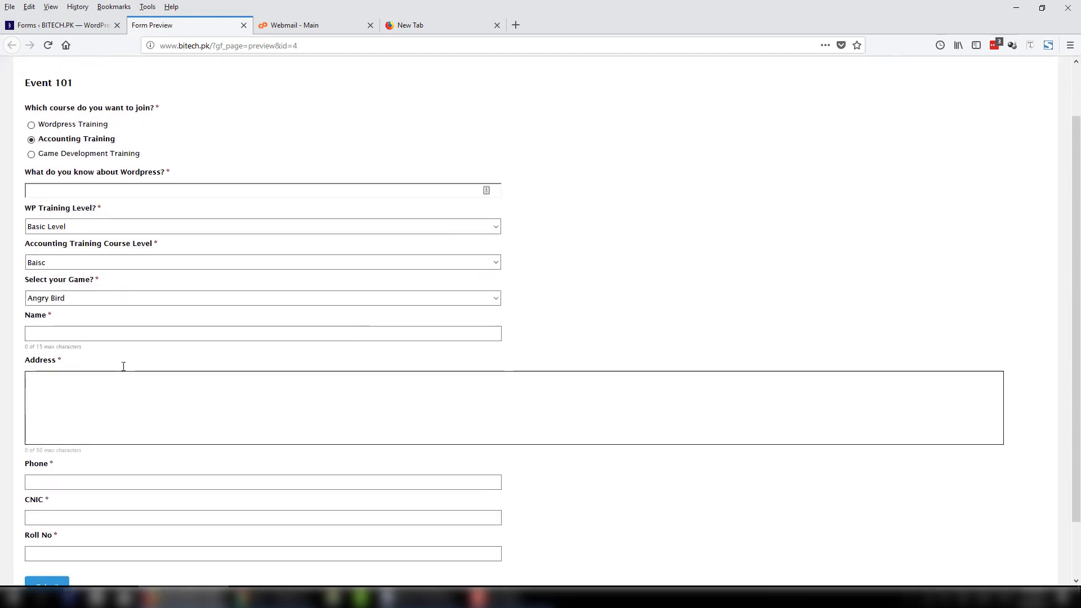
pyautogui.click(60, 25)
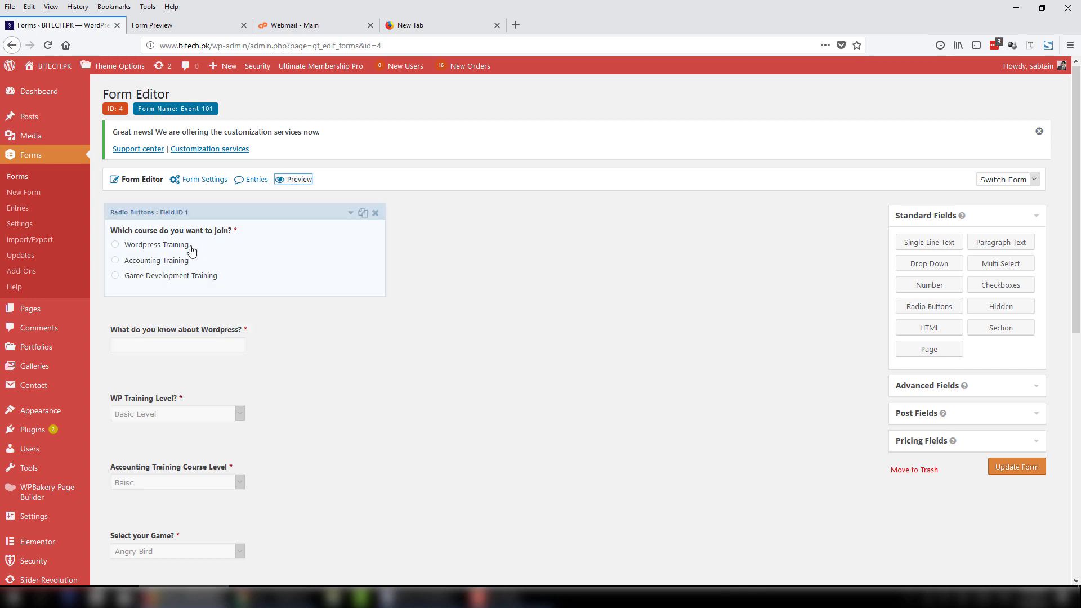
# Enable conditional logic on the Wordpress question, requiring All rules to match.
pyautogui.click(350, 312)
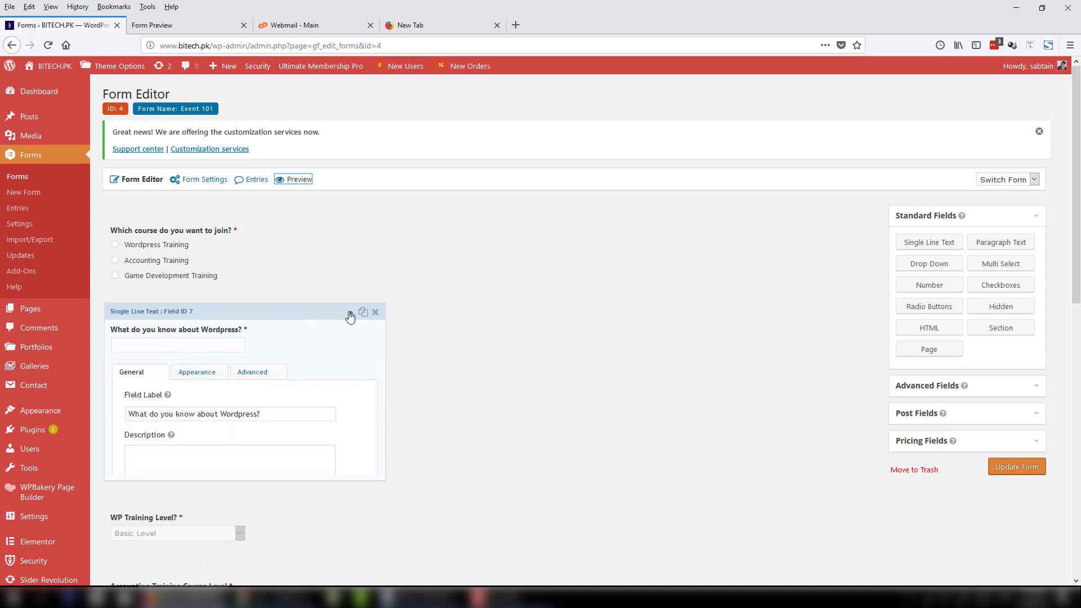
pyautogui.scroll(-2, 332, 360)
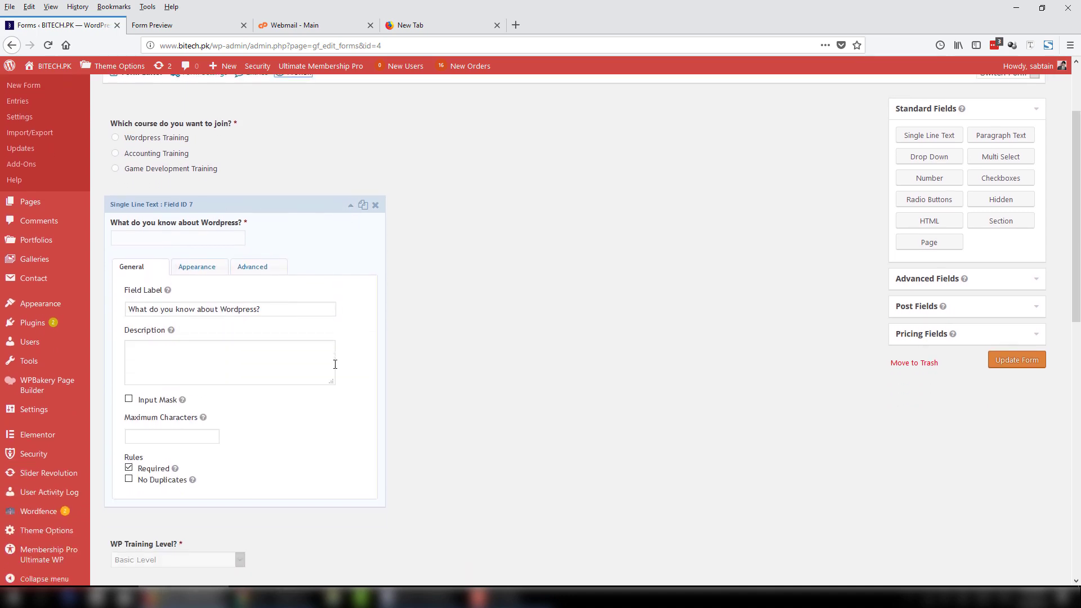
pyautogui.click(260, 269)
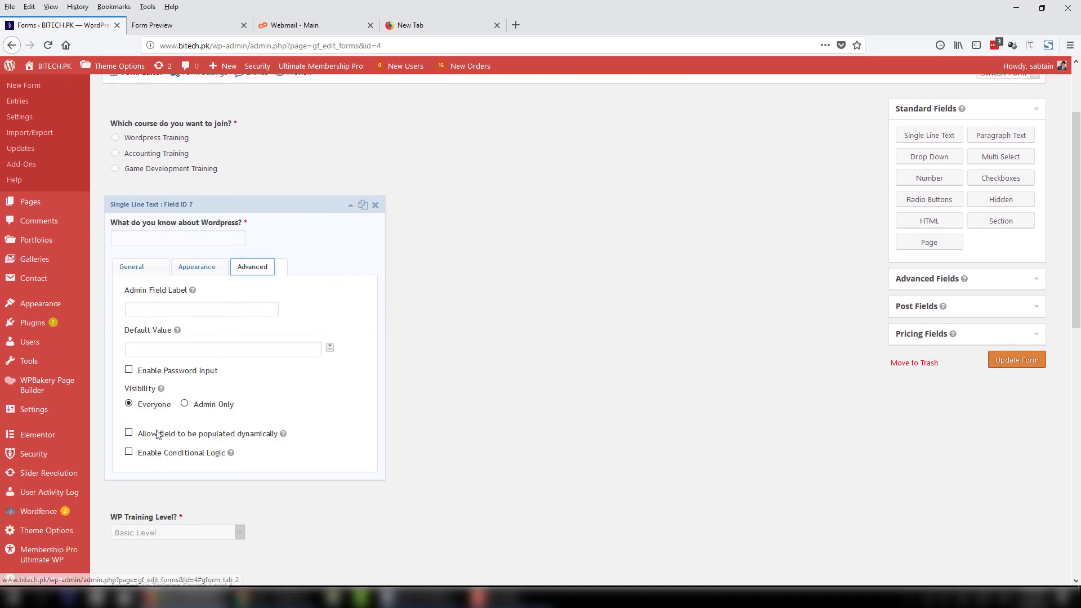
pyautogui.click(129, 454)
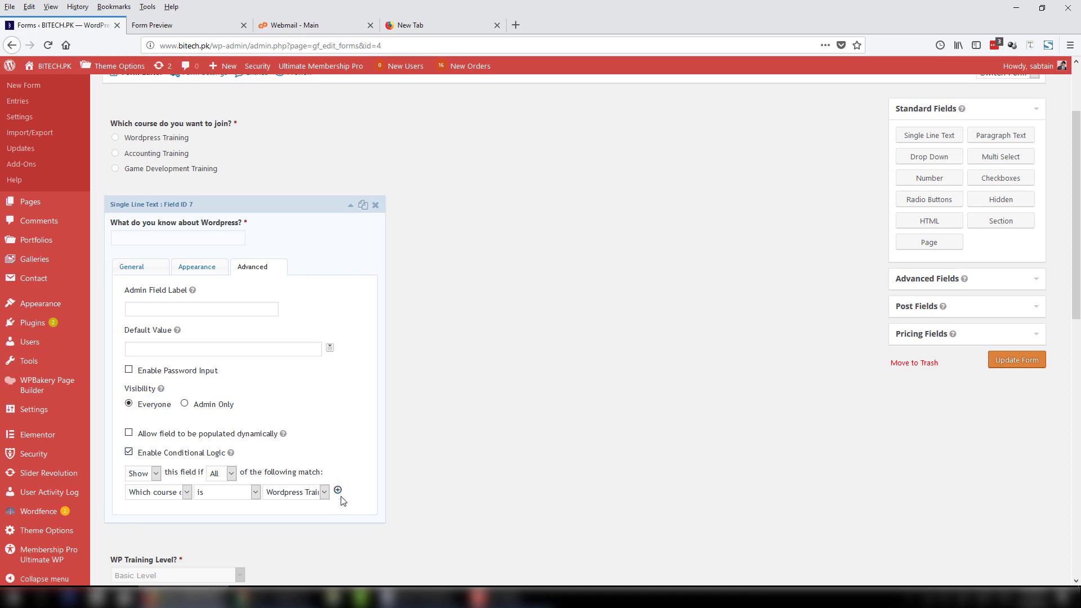
pyautogui.click(222, 473)
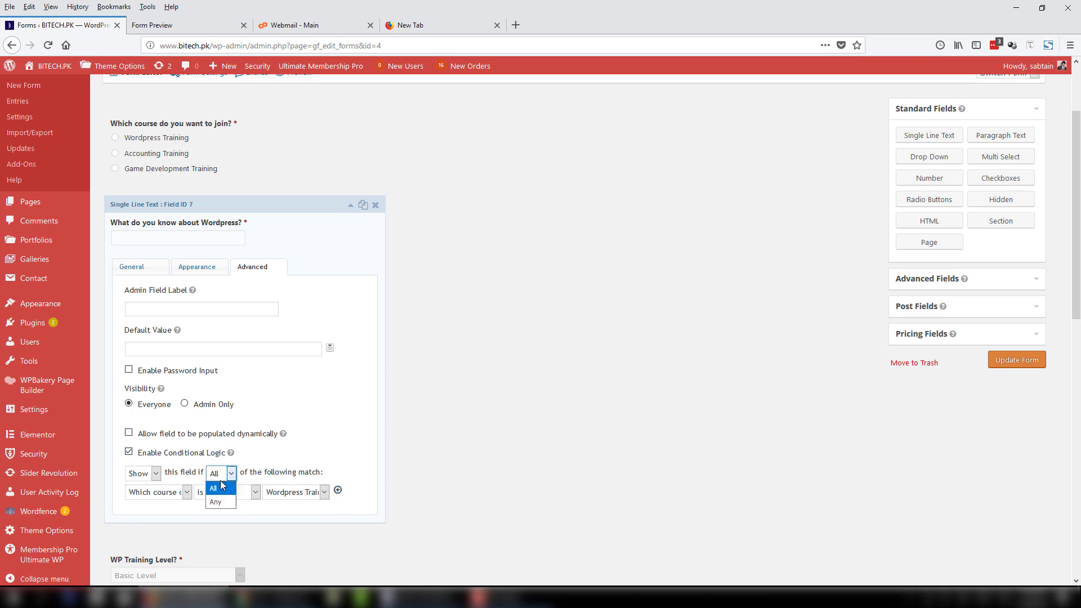
pyautogui.click(224, 488)
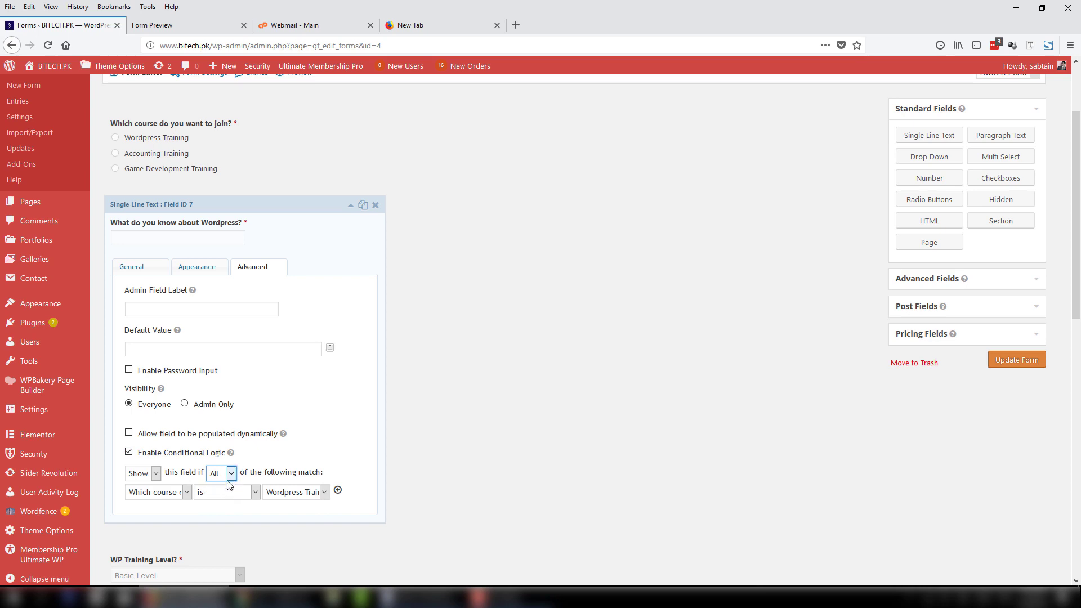
# Set the rule to show it if the course question is Wordpress Training.
pyautogui.click(155, 495)
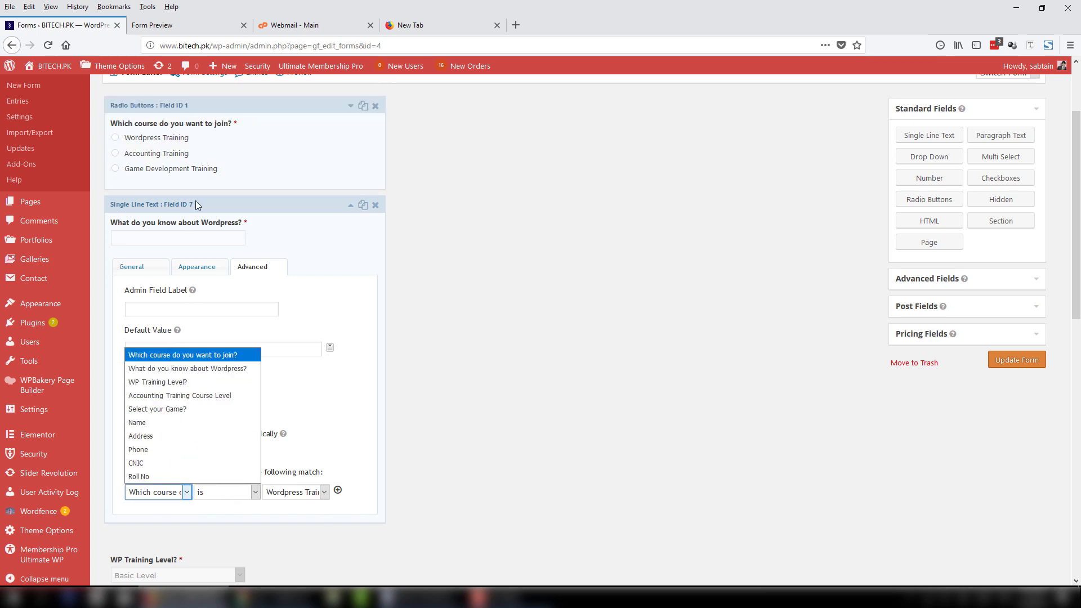
pyautogui.click(170, 356)
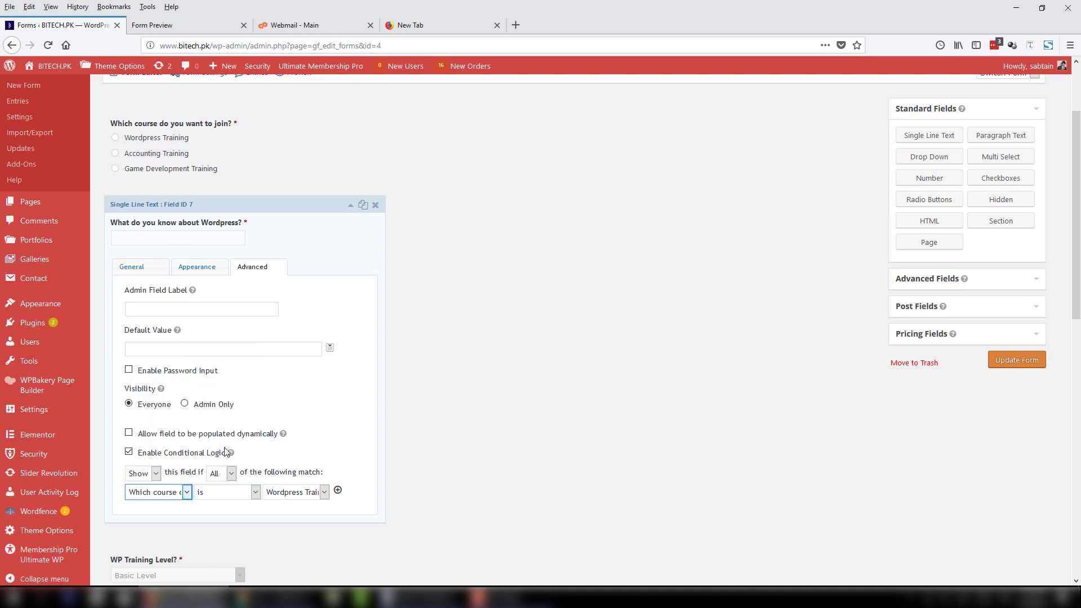
pyautogui.click(230, 492)
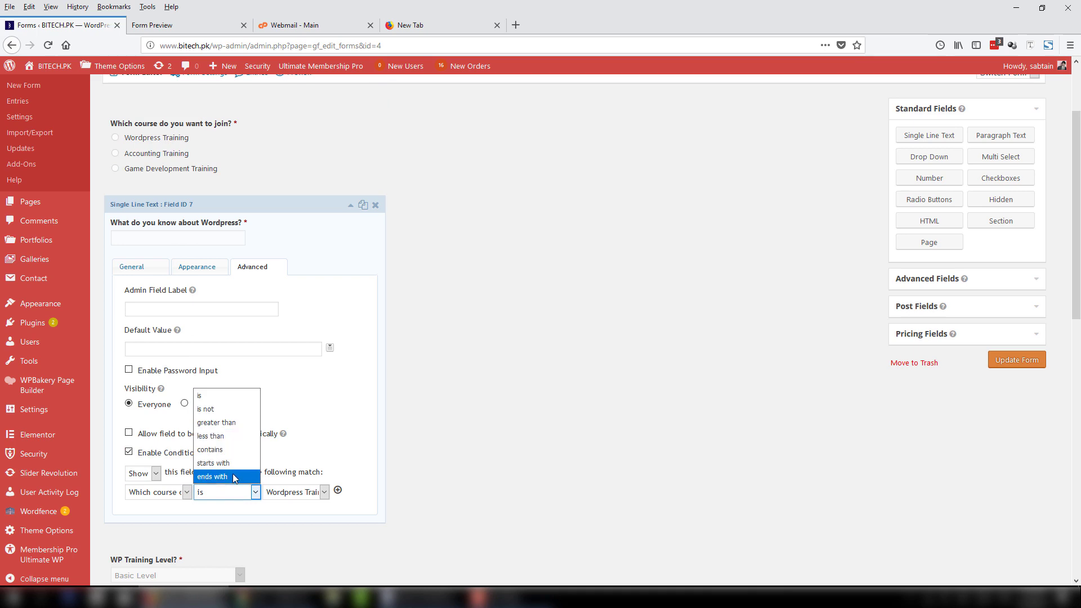
pyautogui.click(228, 396)
pyautogui.click(181, 494)
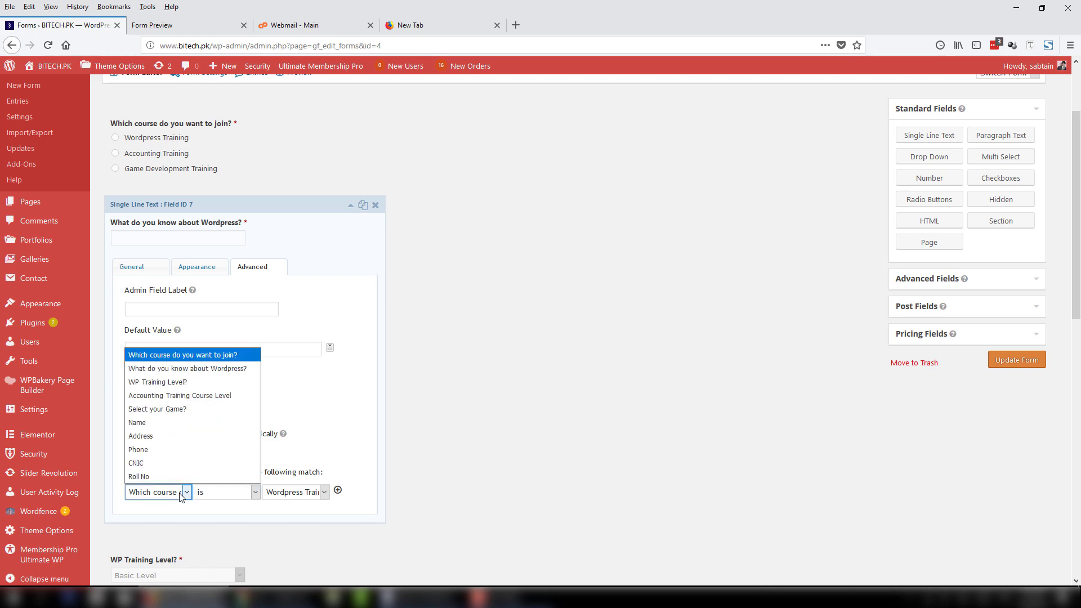
pyautogui.click(182, 495)
pyautogui.click(284, 493)
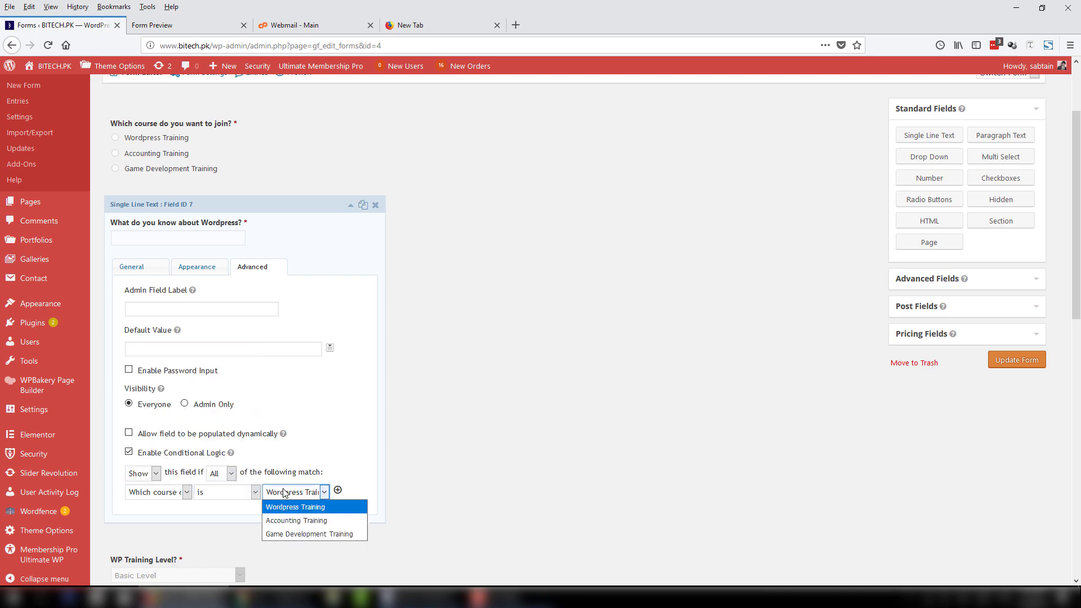
pyautogui.click(307, 511)
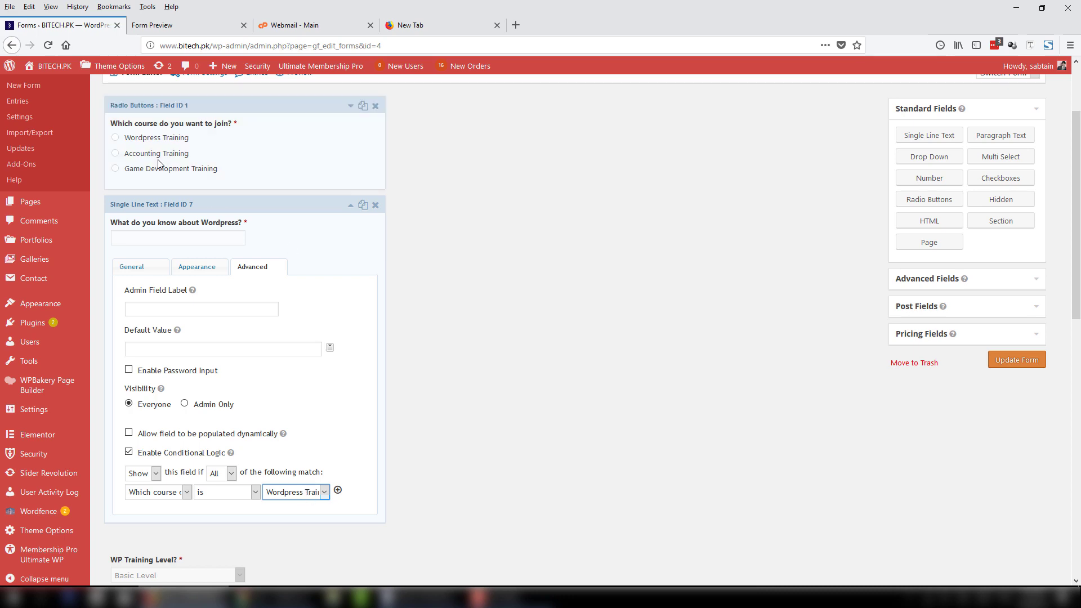
pyautogui.click(351, 208)
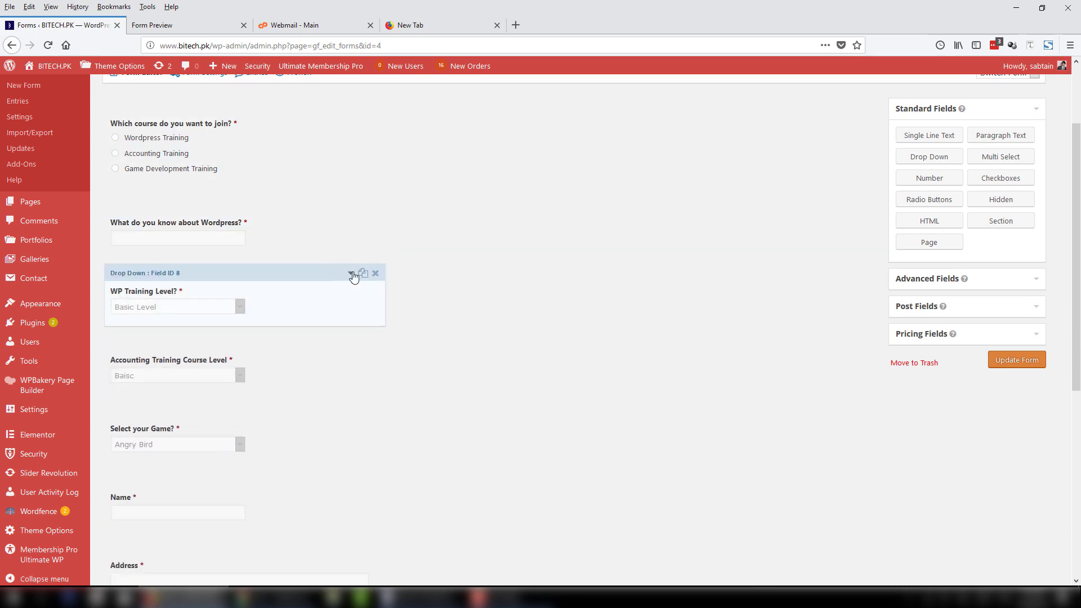
# Show WP Training Level only when the course is Wordpress Training.
pyautogui.click(351, 274)
pyautogui.click(251, 336)
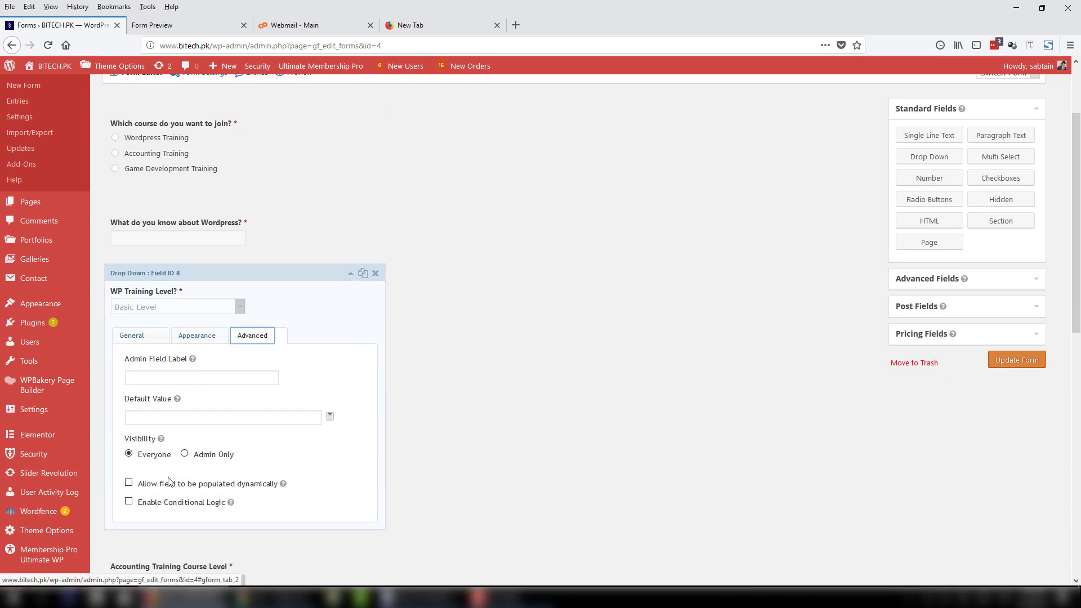
pyautogui.click(144, 509)
pyautogui.click(301, 542)
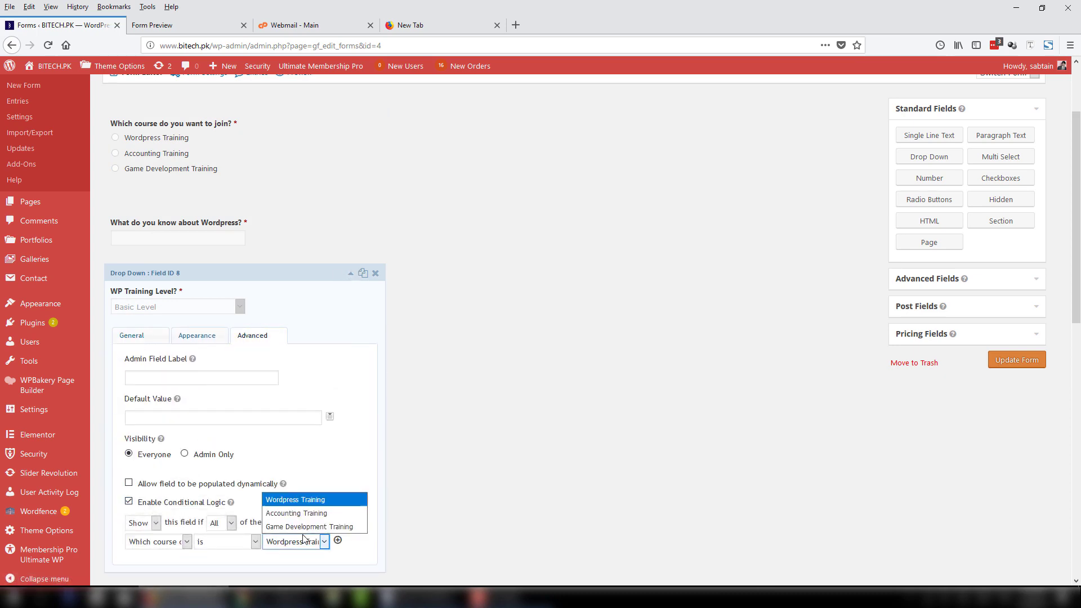
pyautogui.click(299, 500)
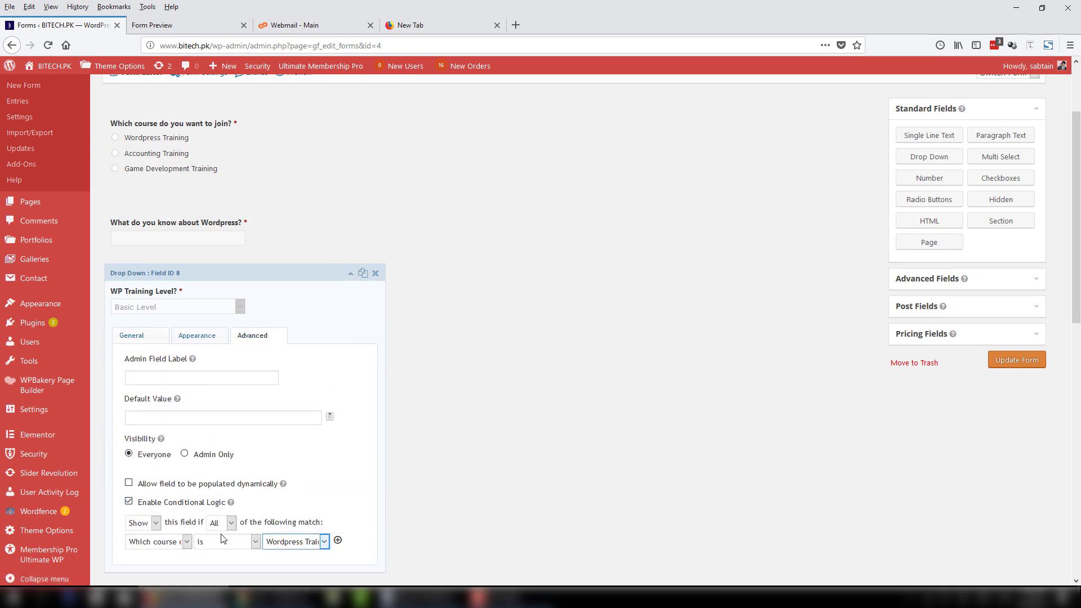
pyautogui.click(350, 273)
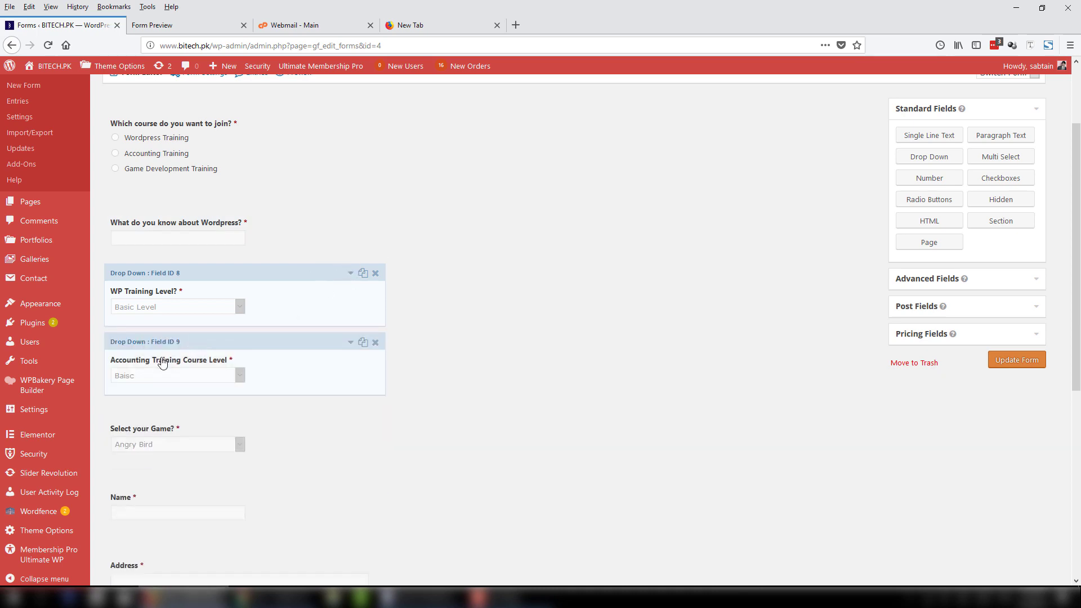
# Show Accounting Training Course Level only when the course is Accounting Training.
pyautogui.click(345, 343)
pyautogui.click(252, 404)
pyautogui.scroll(-2, 171, 479)
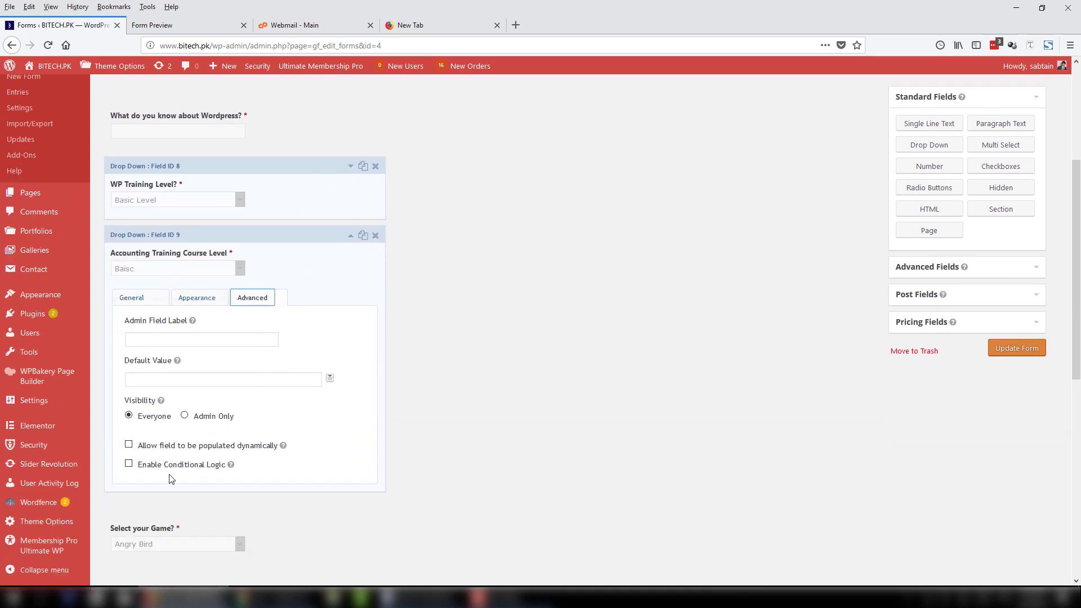
pyautogui.click(130, 464)
pyautogui.scroll(-2, 151, 418)
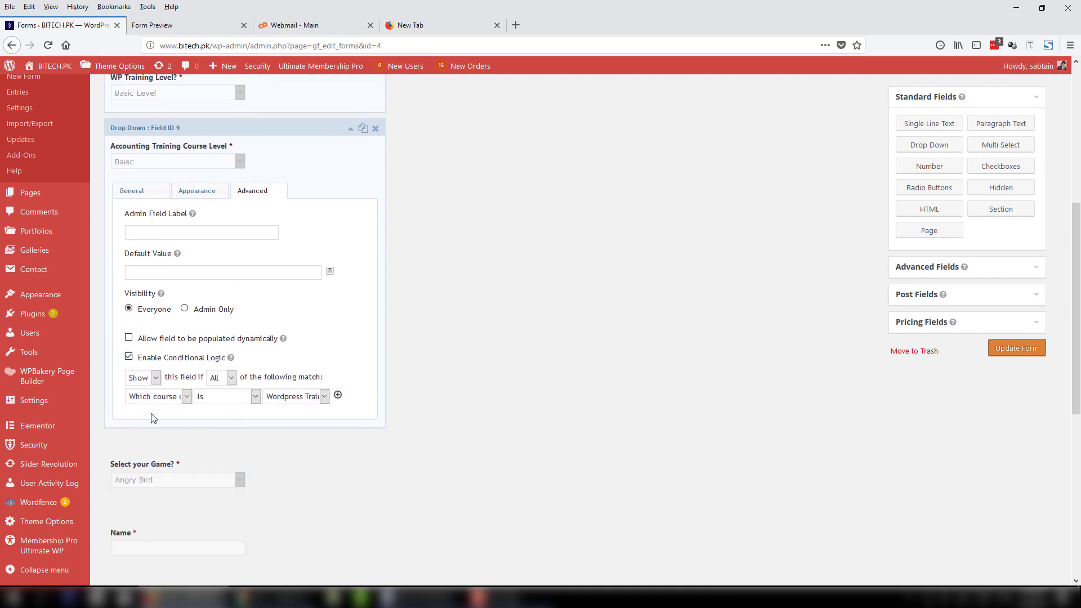
pyautogui.click(292, 396)
pyautogui.click(290, 423)
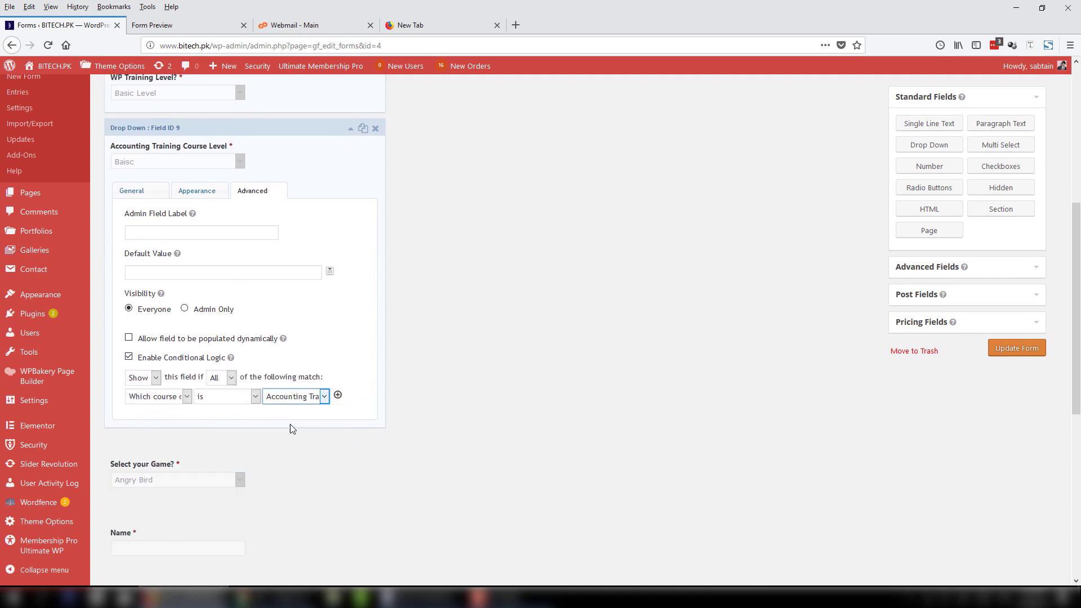
pyautogui.click(350, 128)
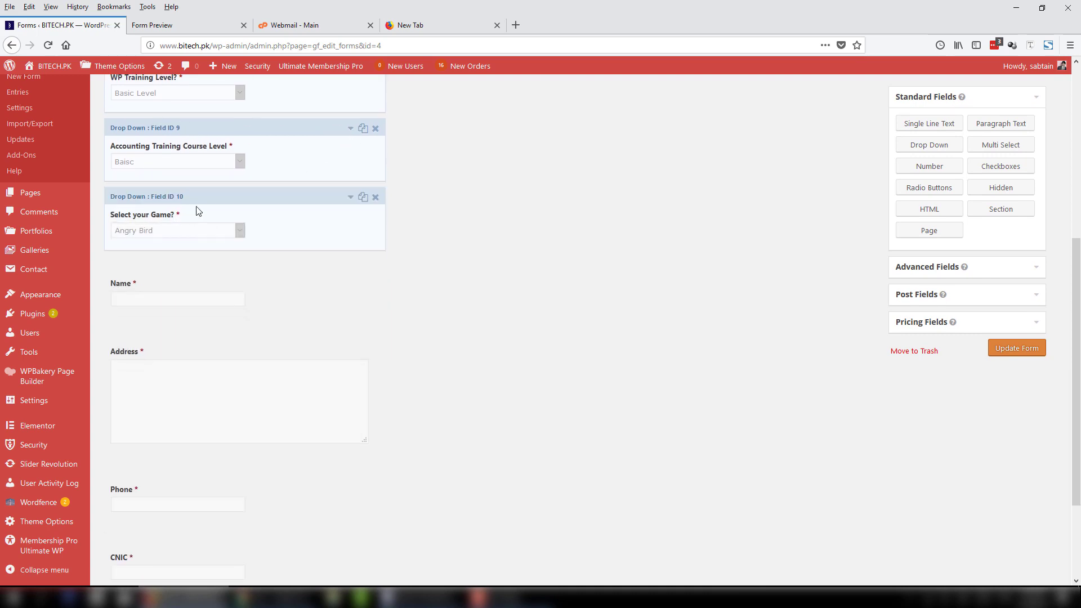
# Show Select your Game? only for Game Development Training, then update the form.
pyautogui.click(212, 197)
pyautogui.click(253, 261)
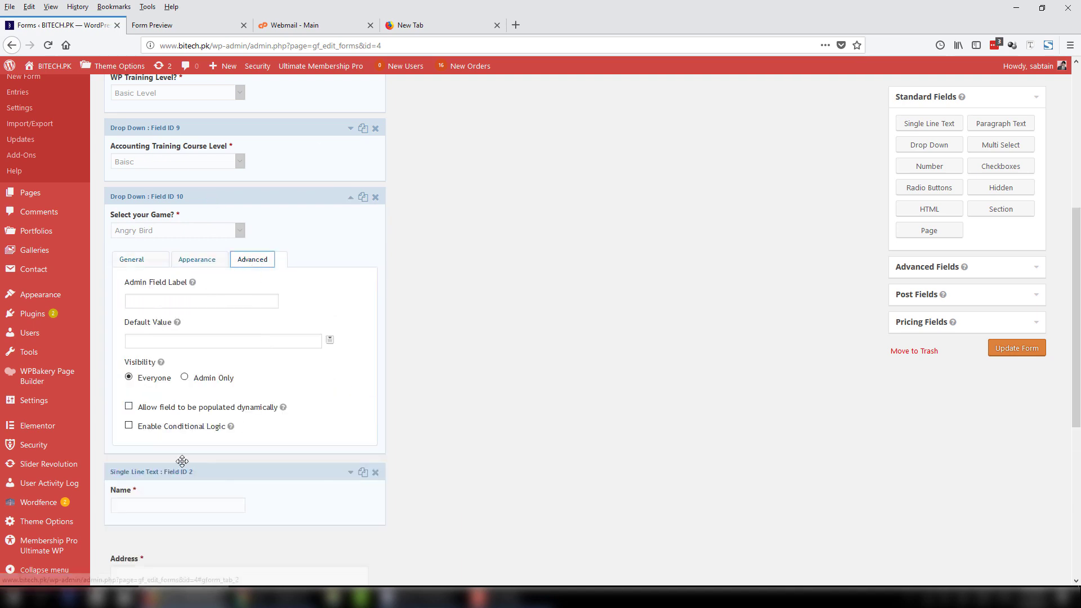
pyautogui.click(191, 426)
pyautogui.click(298, 465)
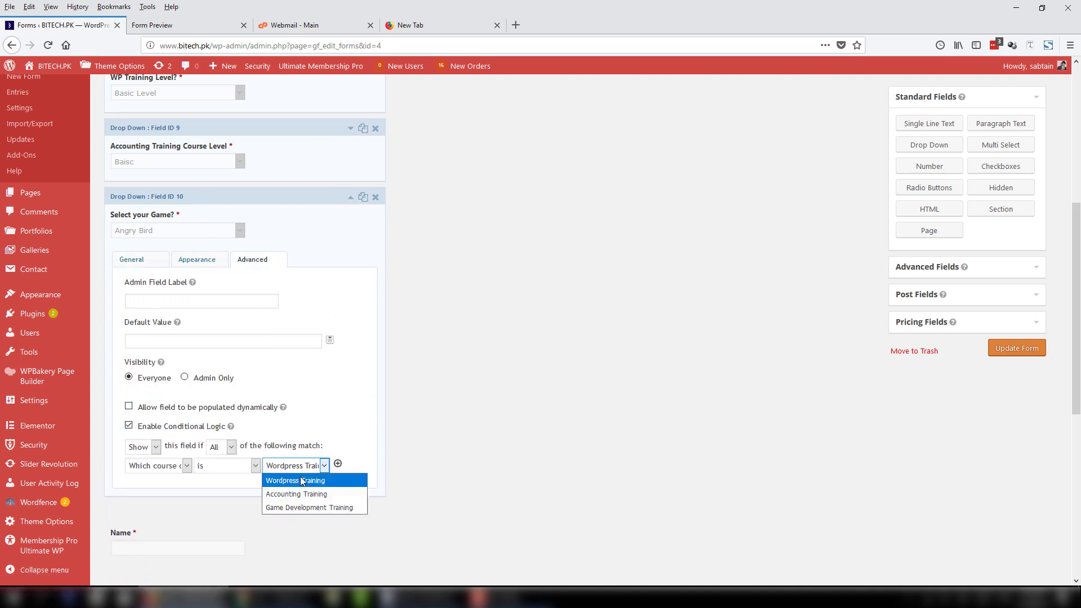
pyautogui.click(308, 507)
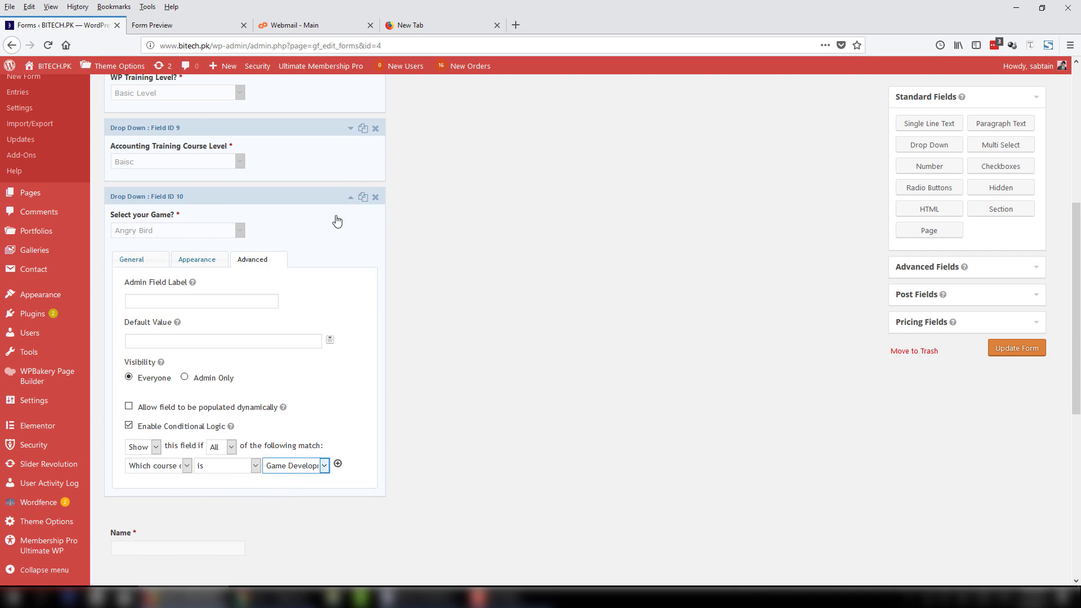
pyautogui.click(1026, 353)
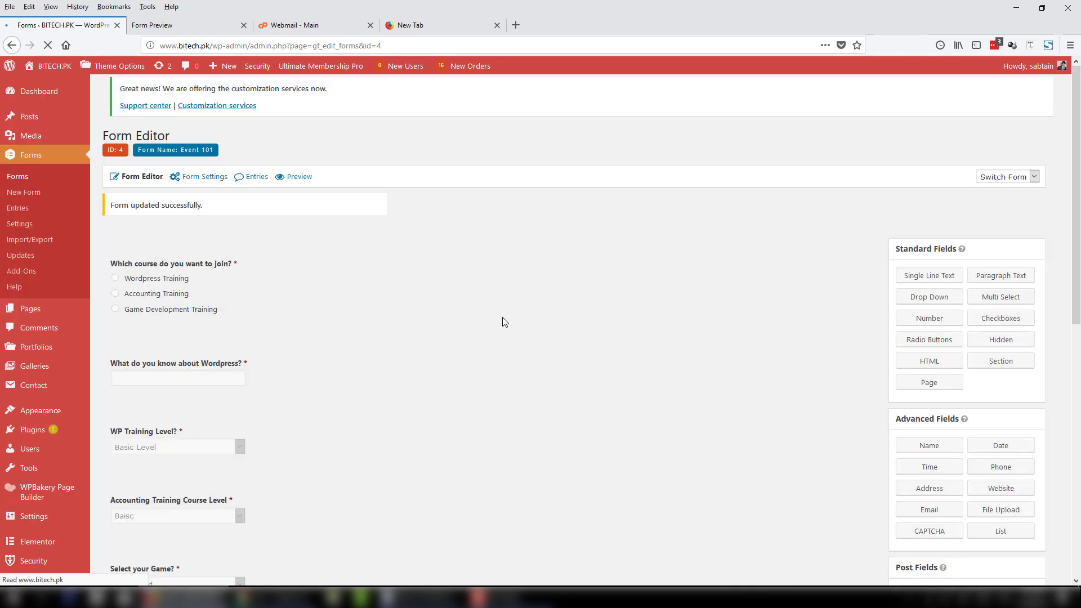
# Open a fresh preview and confirm Wordpress Training reveals the Wordpress and WP Training Level questions.
pyautogui.click(298, 177)
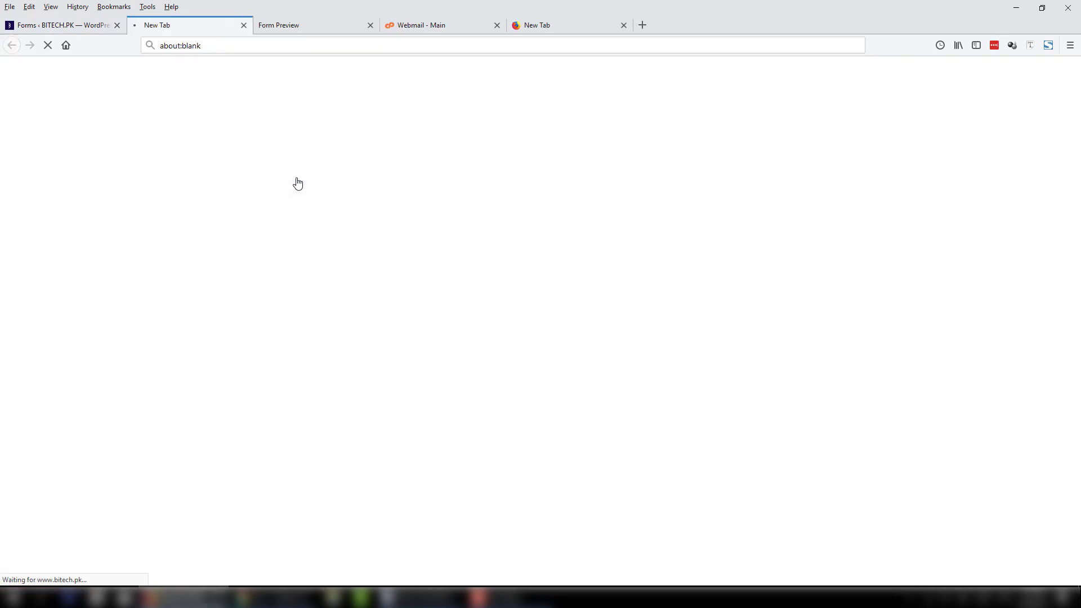
pyautogui.click(368, 28)
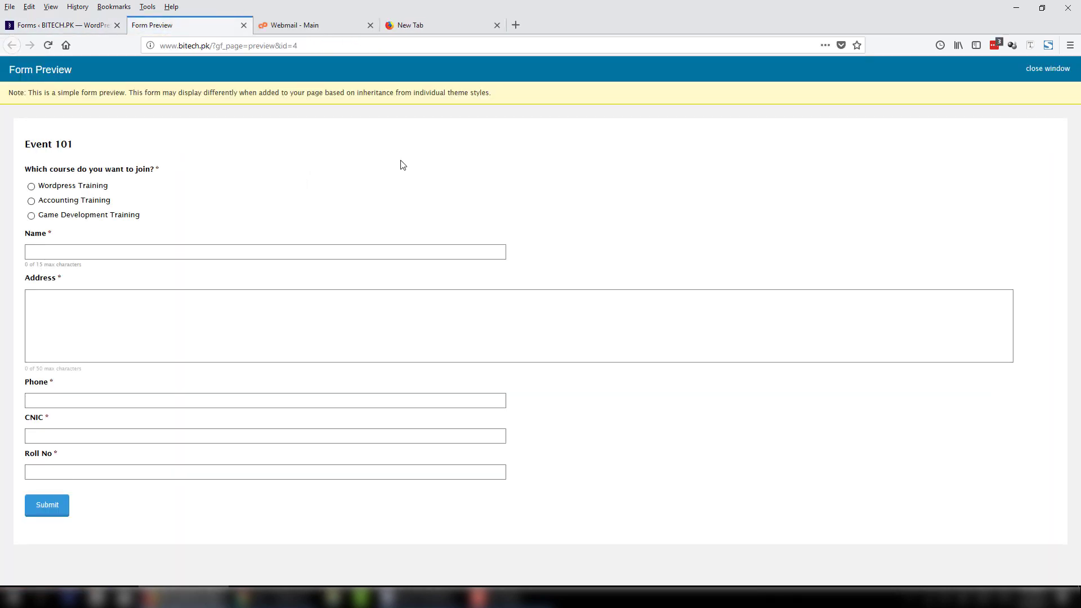
pyautogui.click(32, 188)
pyautogui.click(53, 252)
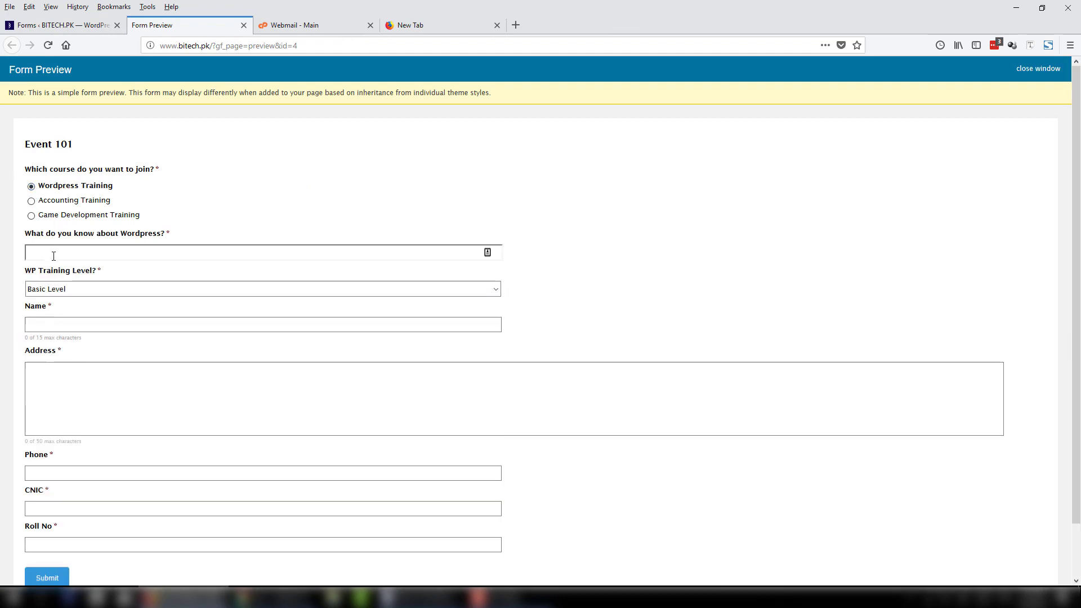
pyautogui.moveTo(23, 240); pyautogui.dragTo(176, 236)
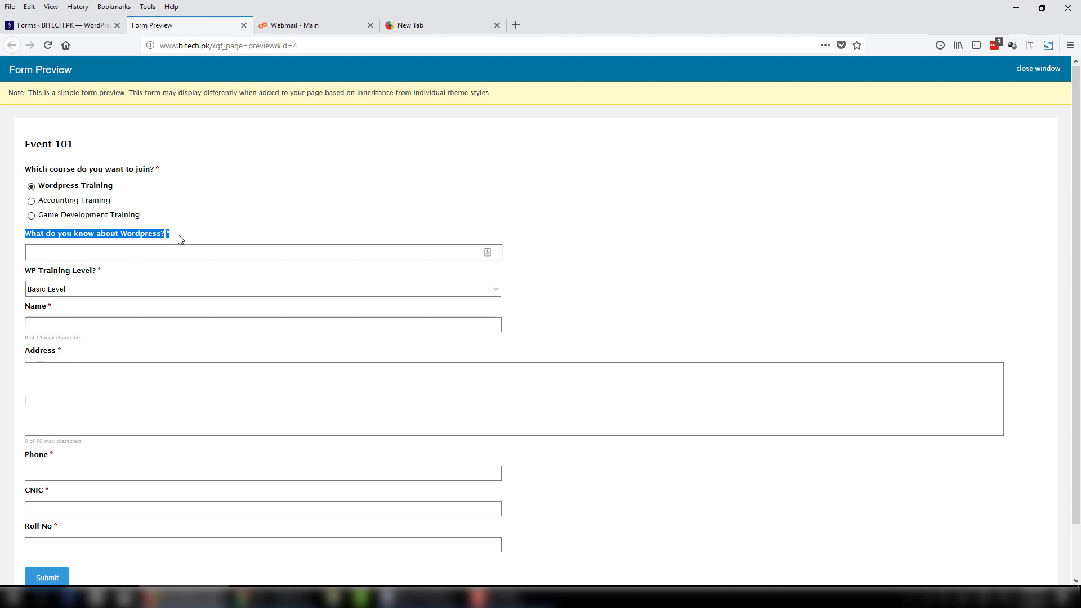
pyautogui.moveTo(18, 277); pyautogui.dragTo(104, 273)
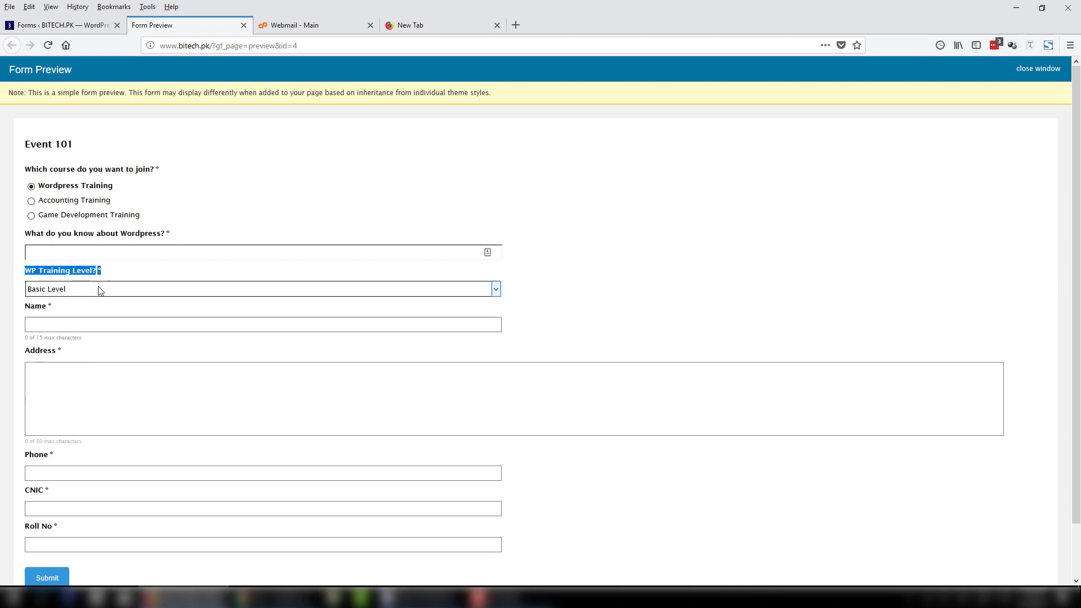
pyautogui.click(97, 290)
pyautogui.click(98, 290)
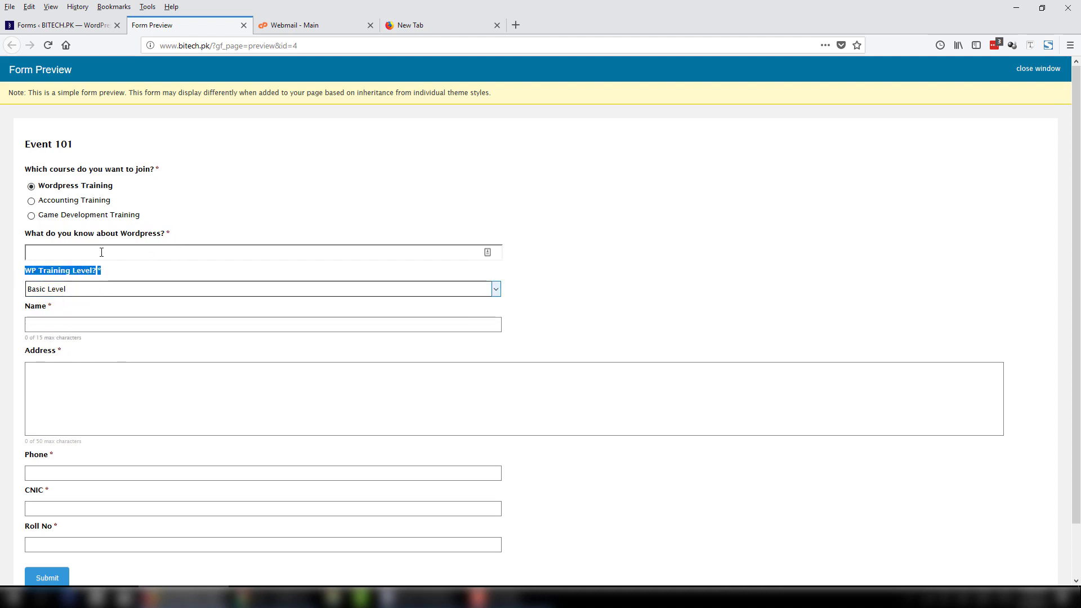
# Confirm Accounting Training and Game Development Training each reveal their own drop-down.
pyautogui.click(31, 201)
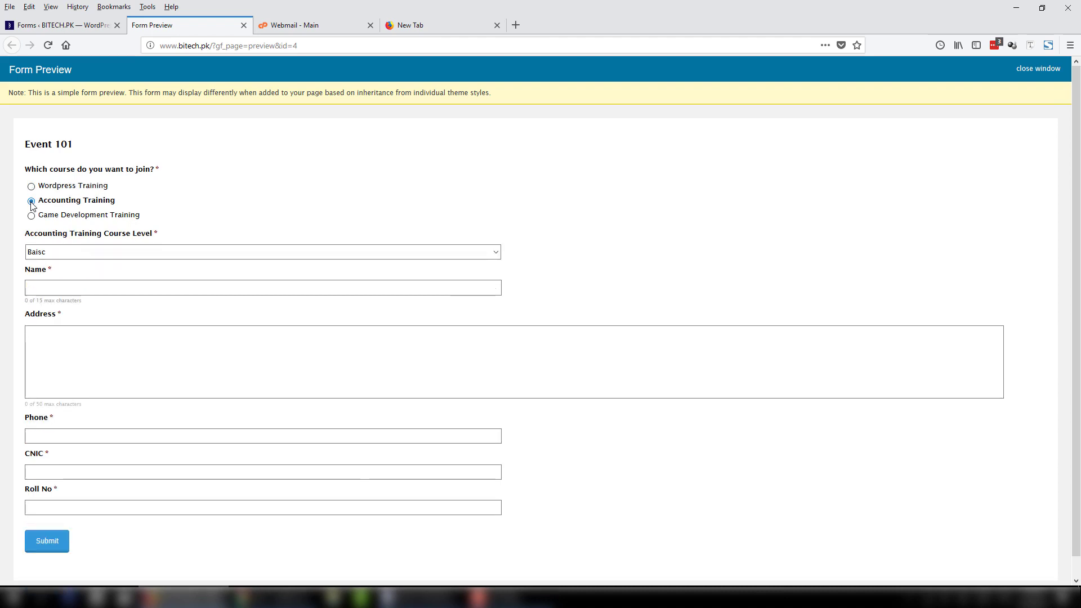
pyautogui.click(61, 257)
pyautogui.click(7, 282)
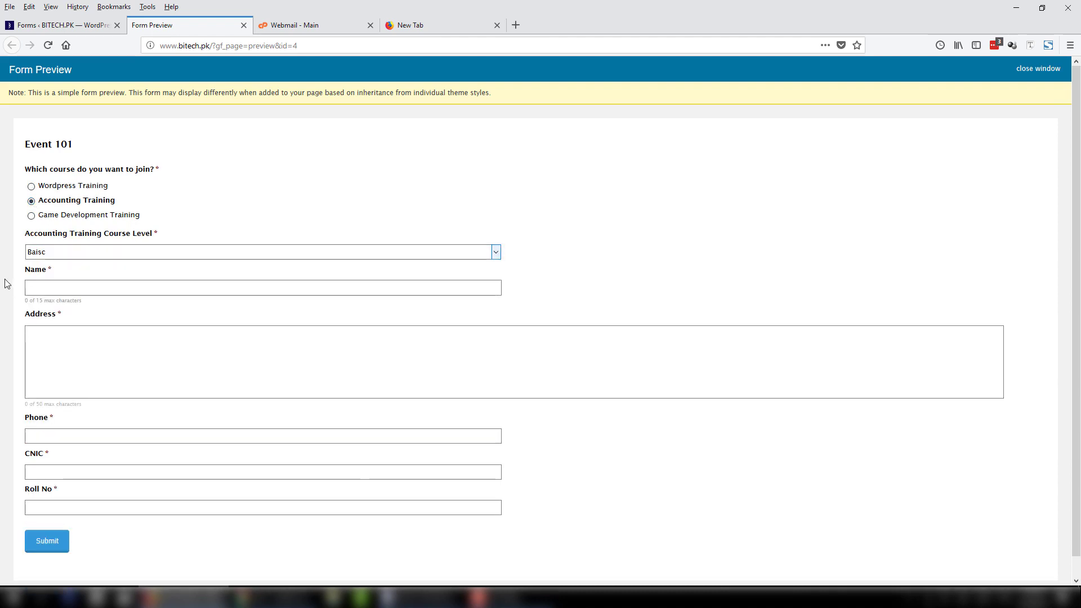
pyautogui.click(31, 216)
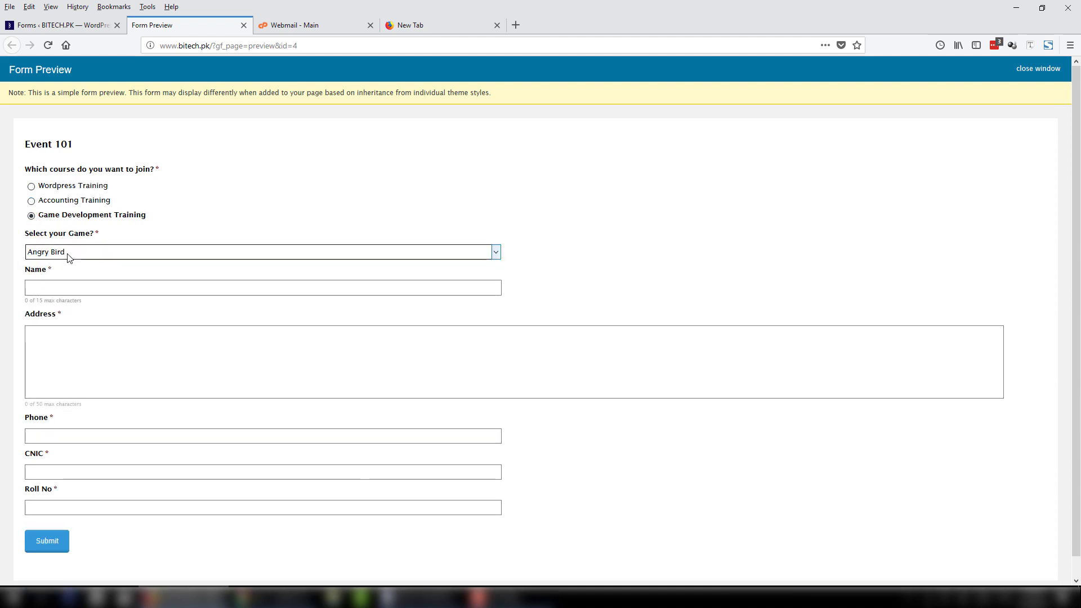
pyautogui.click(66, 252)
pyautogui.click(13, 260)
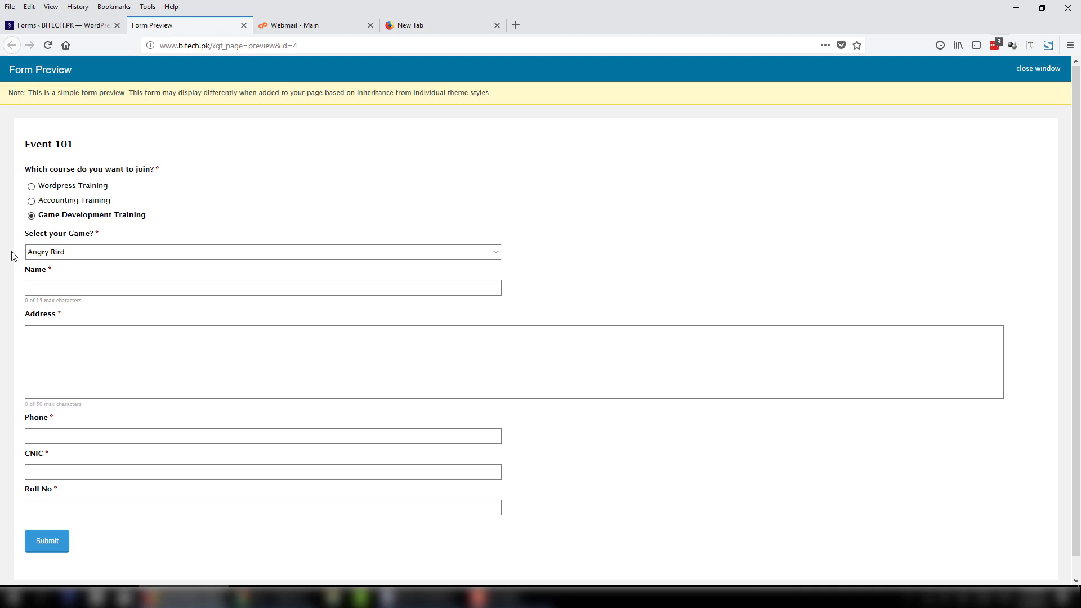
# Move the Wordpress question and WP Training Level below Roll No.
pyautogui.click(59, 25)
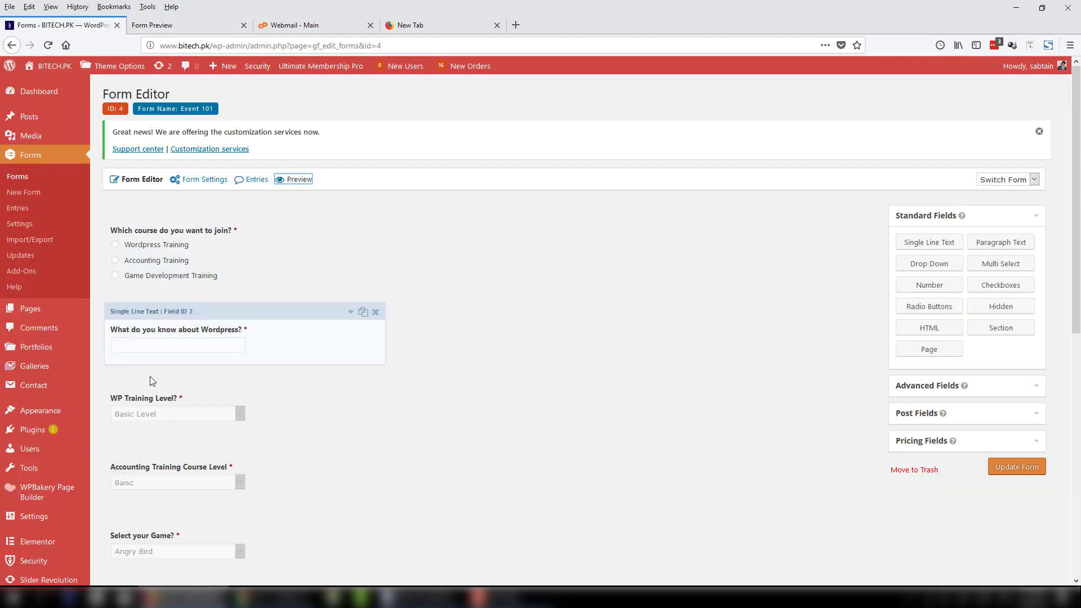
pyautogui.moveTo(173, 325); pyautogui.dragTo(186, 491)
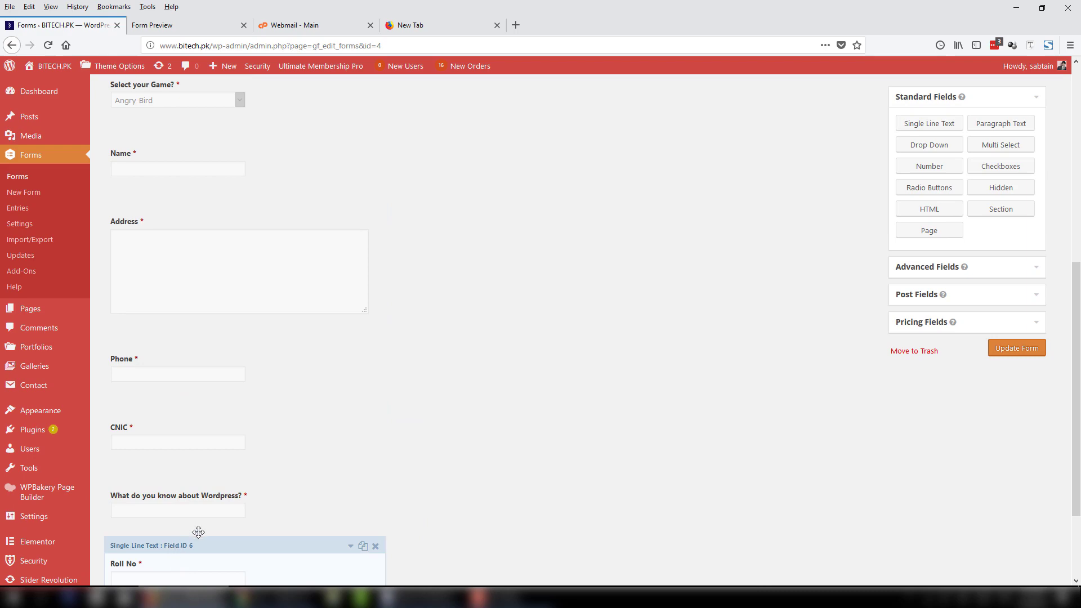
pyautogui.moveTo(198, 534); pyautogui.dragTo(191, 483)
pyautogui.scroll(6, 243, 446)
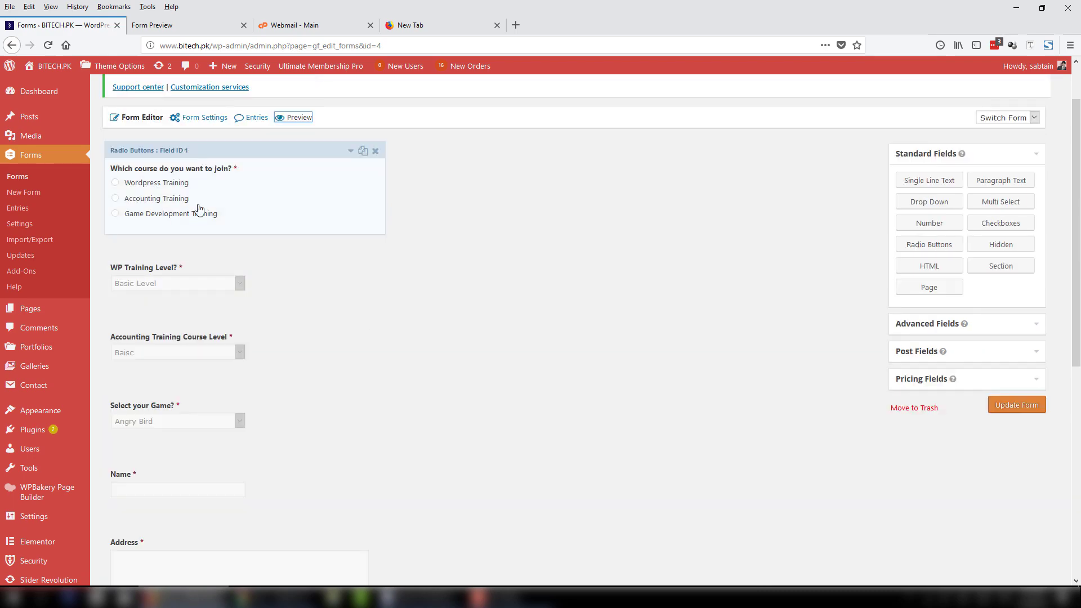
pyautogui.moveTo(197, 251); pyautogui.dragTo(200, 515)
pyautogui.scroll(8, 249, 265)
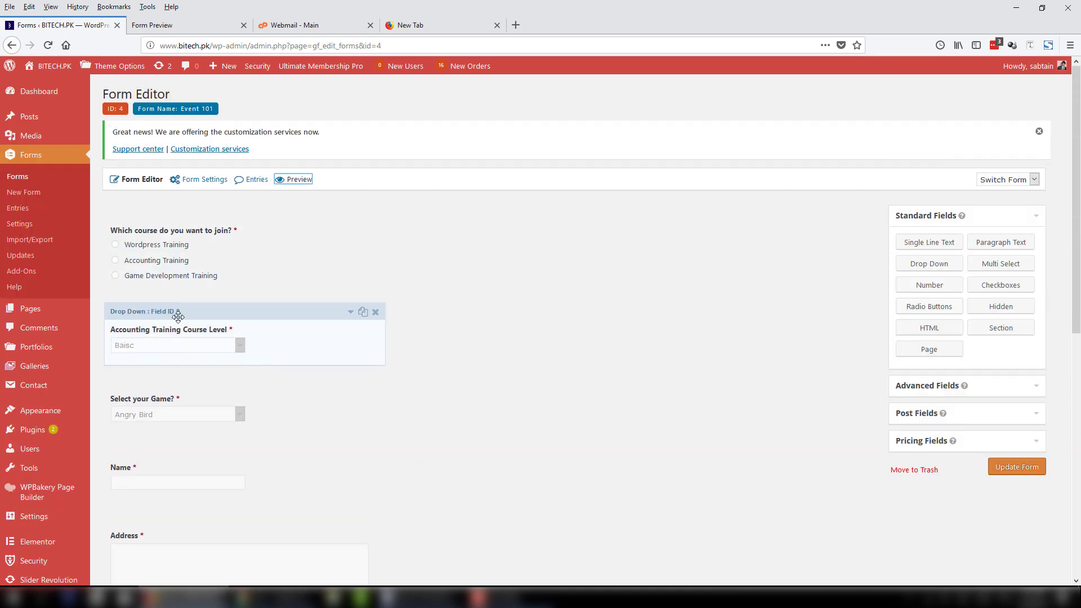
# Move the accounting and game questions to the end, save, and view the preview again.
pyautogui.moveTo(242, 343); pyautogui.dragTo(244, 491)
pyautogui.scroll(8, 266, 428)
pyautogui.scroll(1, 268, 429)
pyautogui.scroll(-10, 204, 492)
pyautogui.moveTo(214, 363); pyautogui.dragTo(200, 498)
pyautogui.click(1013, 348)
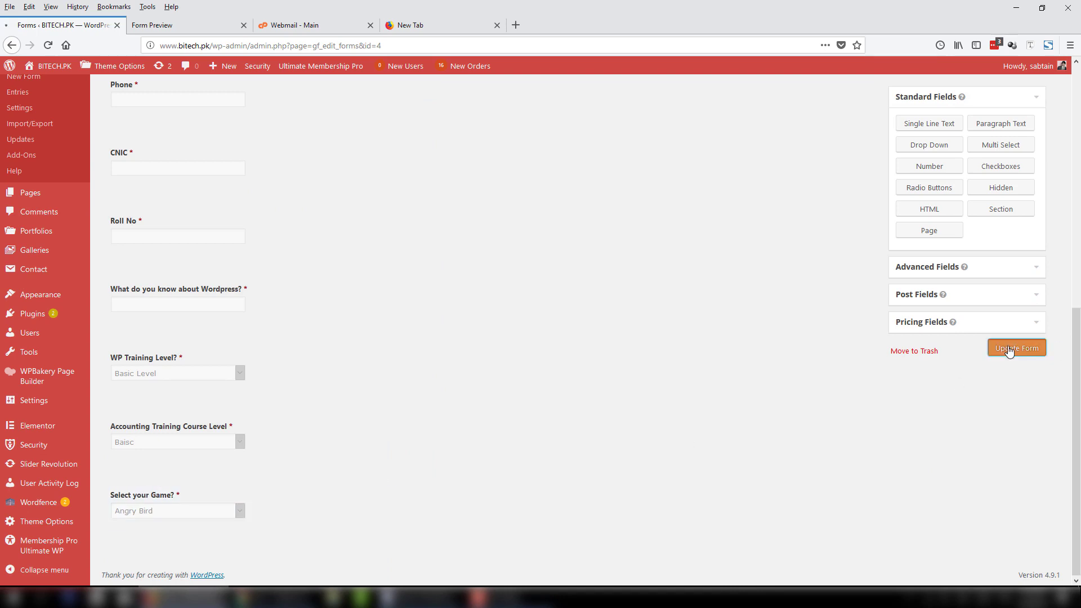
pyautogui.click(169, 25)
pyautogui.click(210, 47)
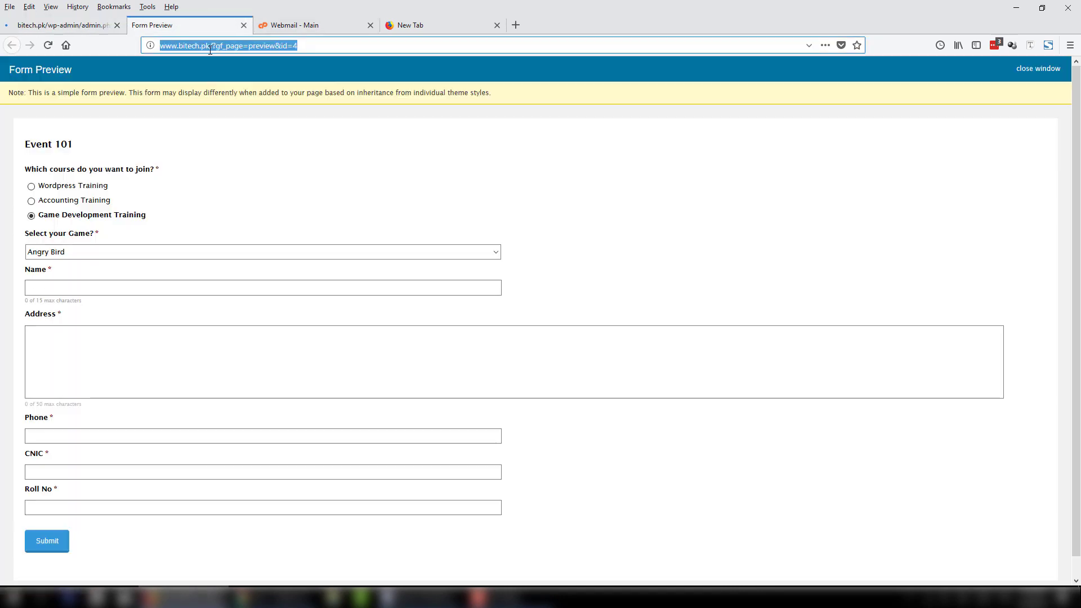
# Reload the preview, check the Wordpress, Accounting and Game Development follow-ups, then re-save the form.
pyautogui.press('Return')
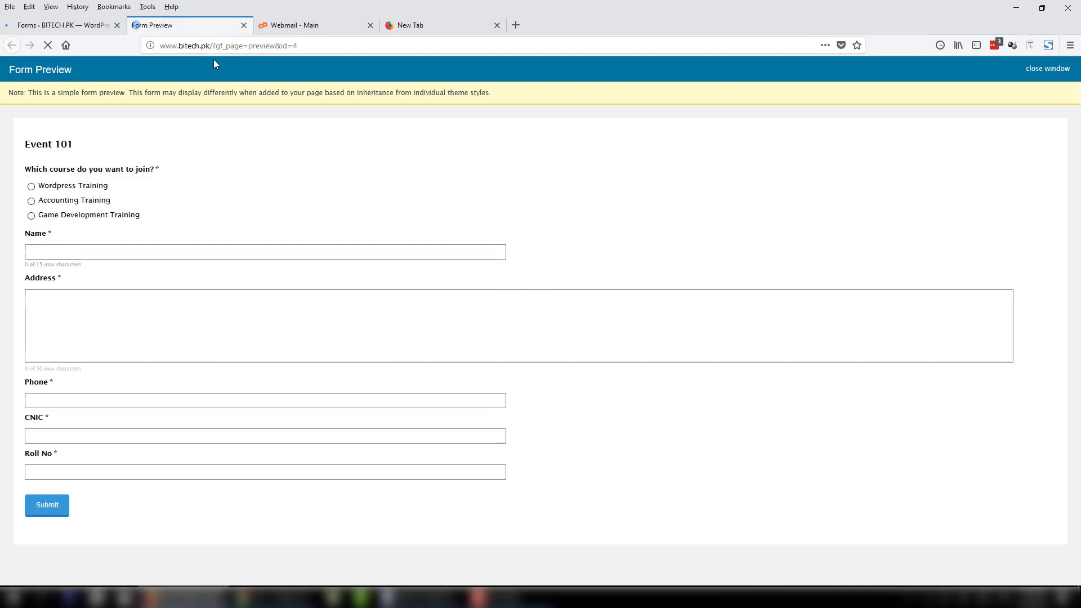
pyautogui.click(31, 186)
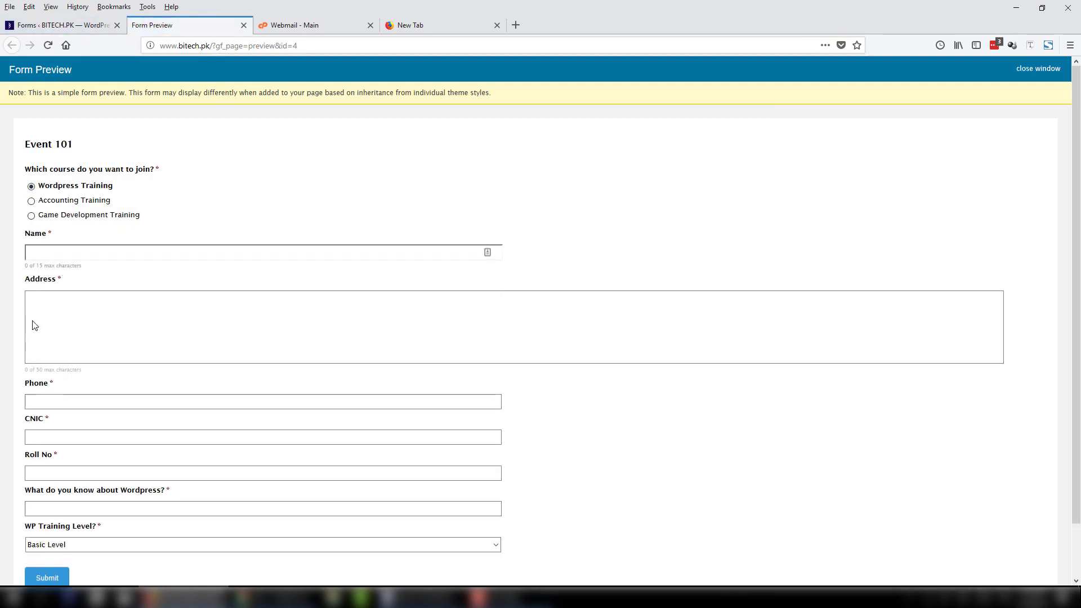
pyautogui.click(32, 201)
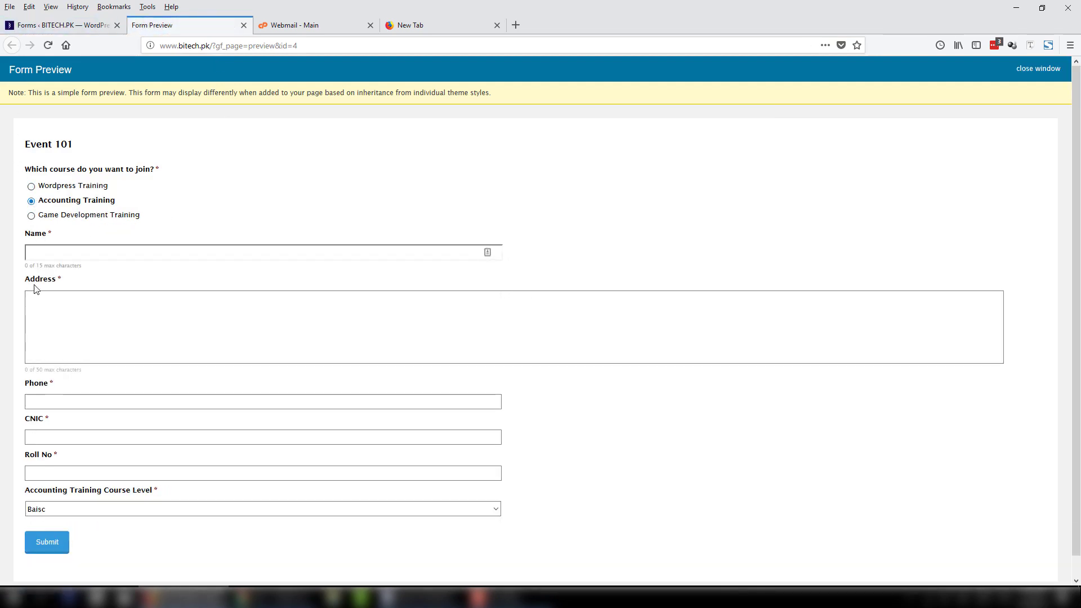
pyautogui.click(31, 215)
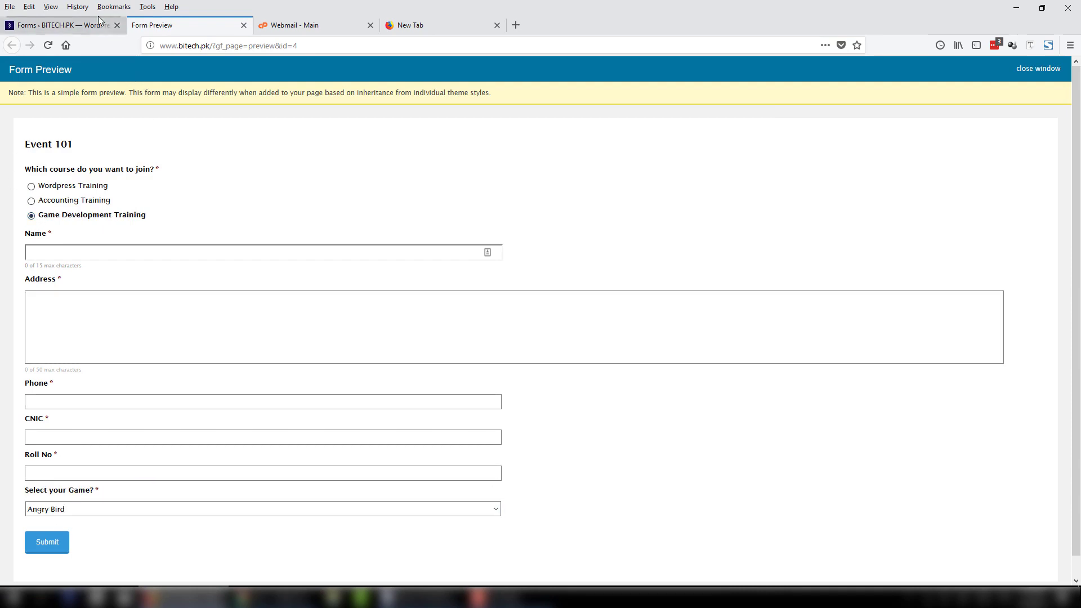
pyautogui.click(62, 25)
pyautogui.click(993, 460)
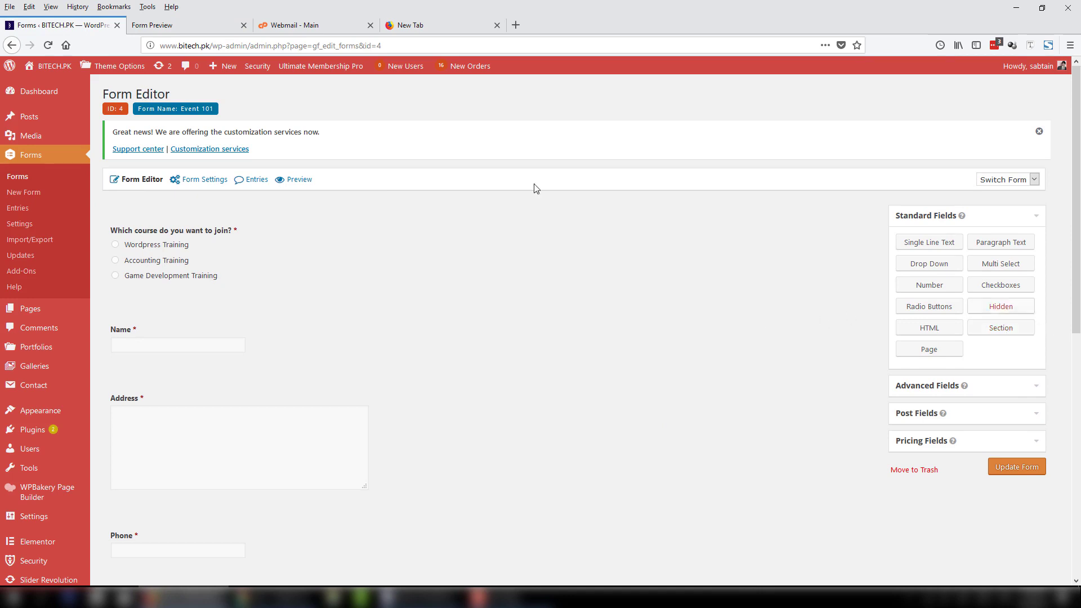
# Add a Page Break to the form and move it below the Address field.
pyautogui.click(148, 27)
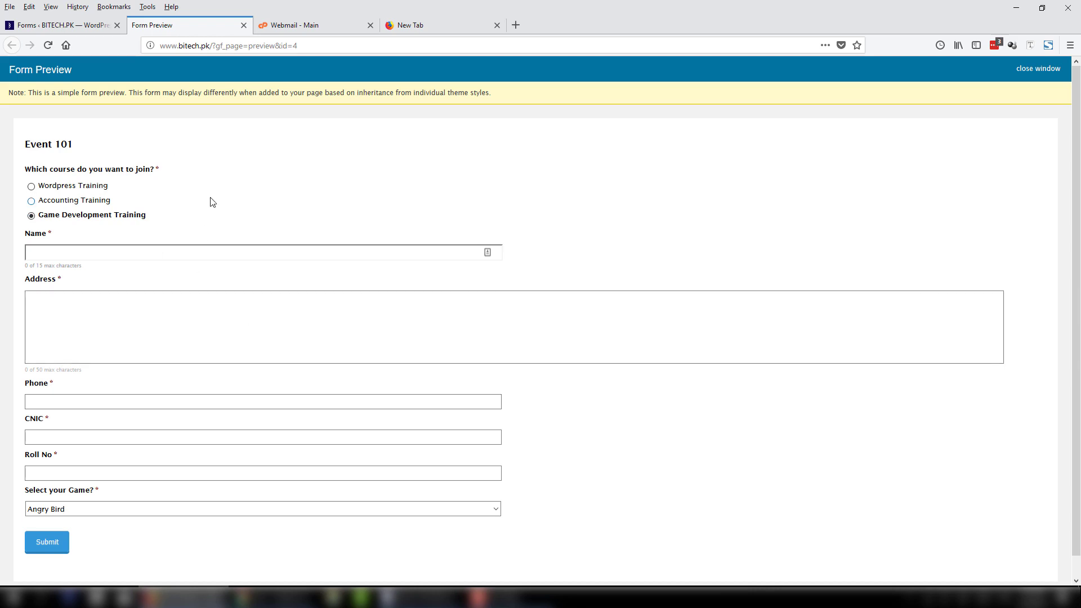
pyautogui.click(77, 24)
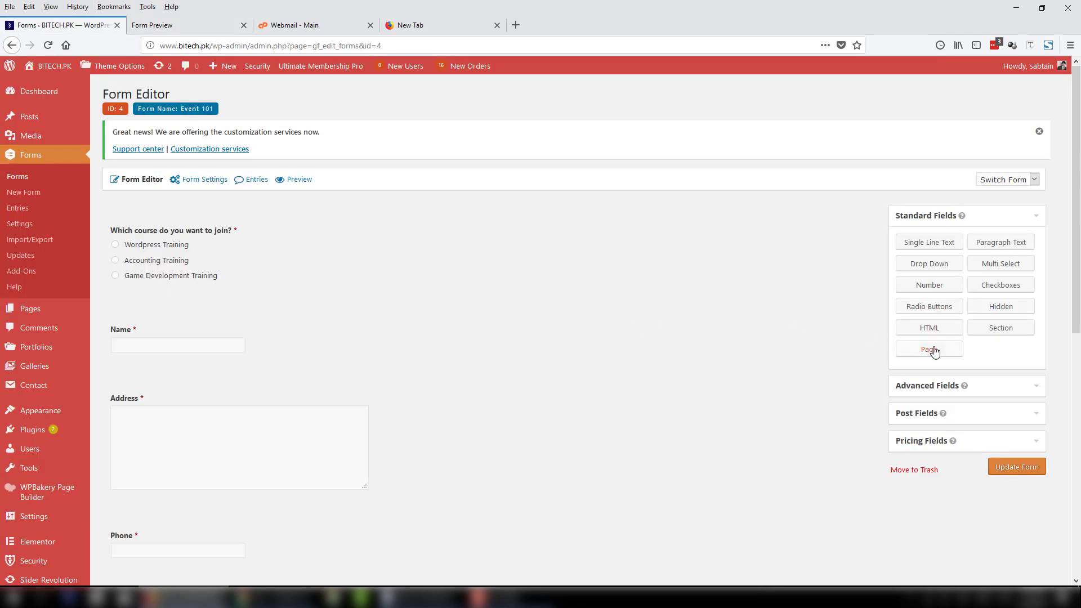
pyautogui.moveTo(934, 350); pyautogui.dragTo(204, 219)
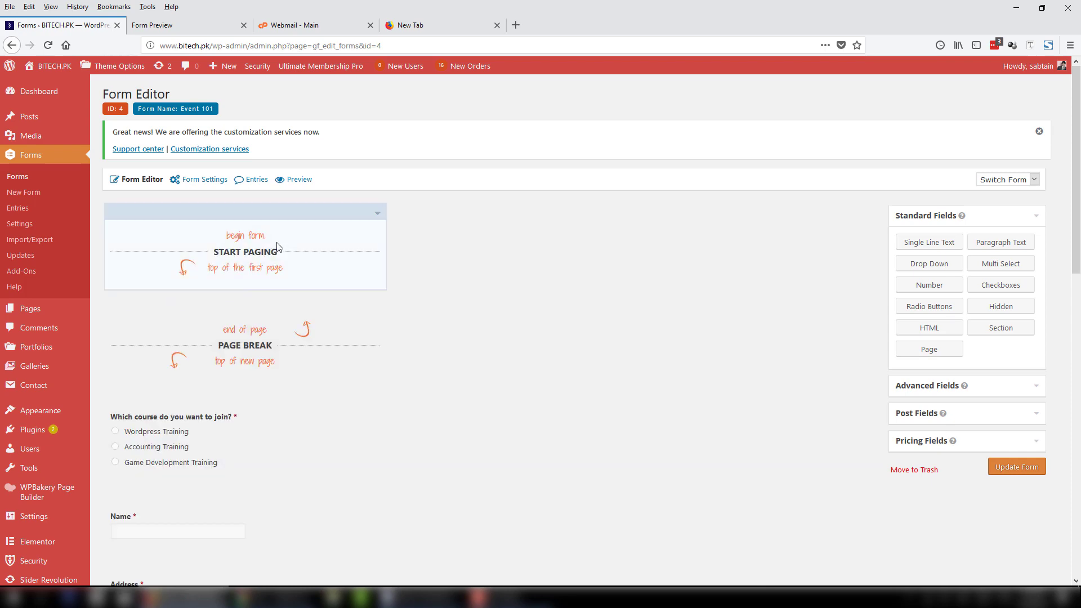
pyautogui.scroll(-15, 394, 382)
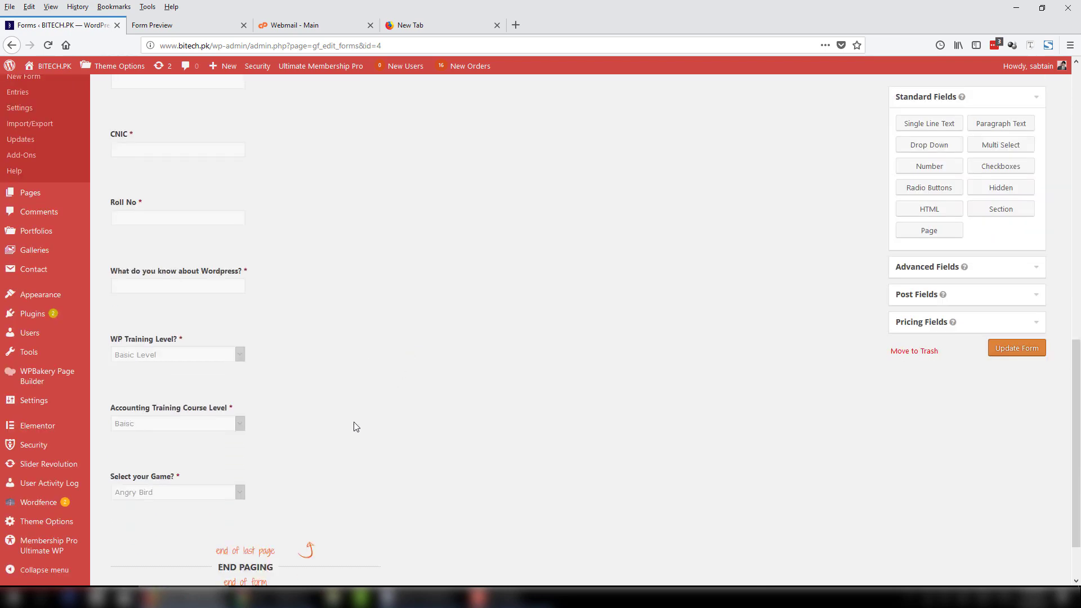
pyautogui.scroll(15, 248, 497)
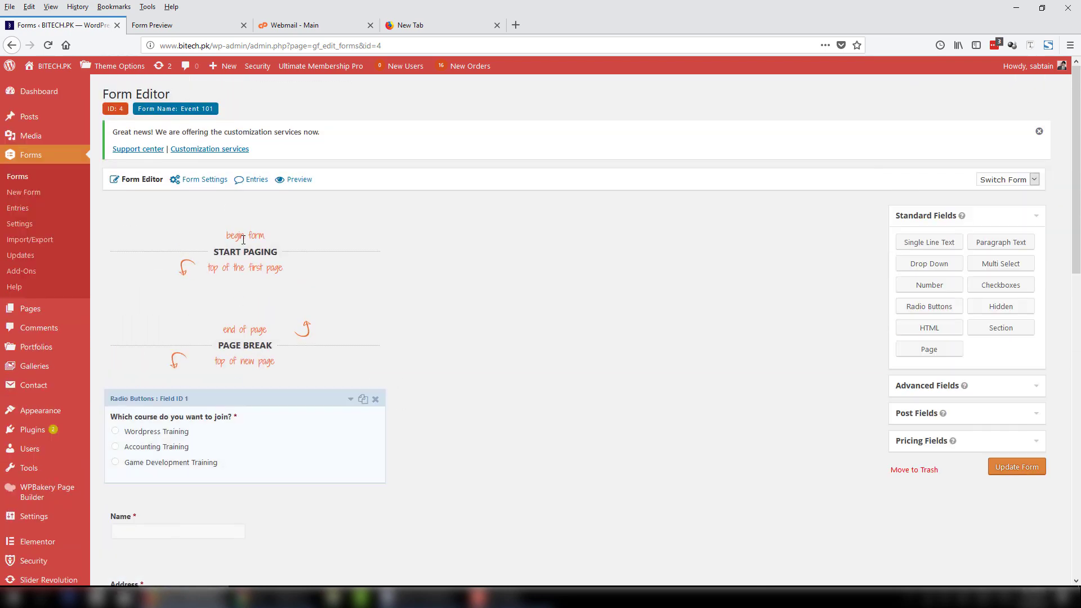
pyautogui.scroll(-1, 268, 287)
pyautogui.scroll(-2, 280, 257)
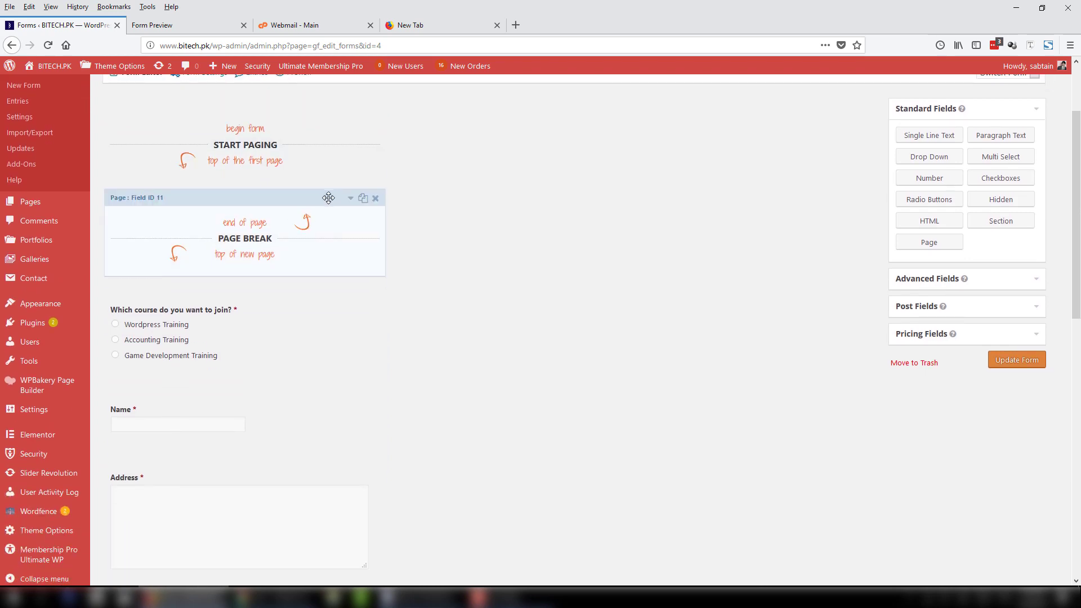
pyautogui.moveTo(328, 198); pyautogui.dragTo(356, 321)
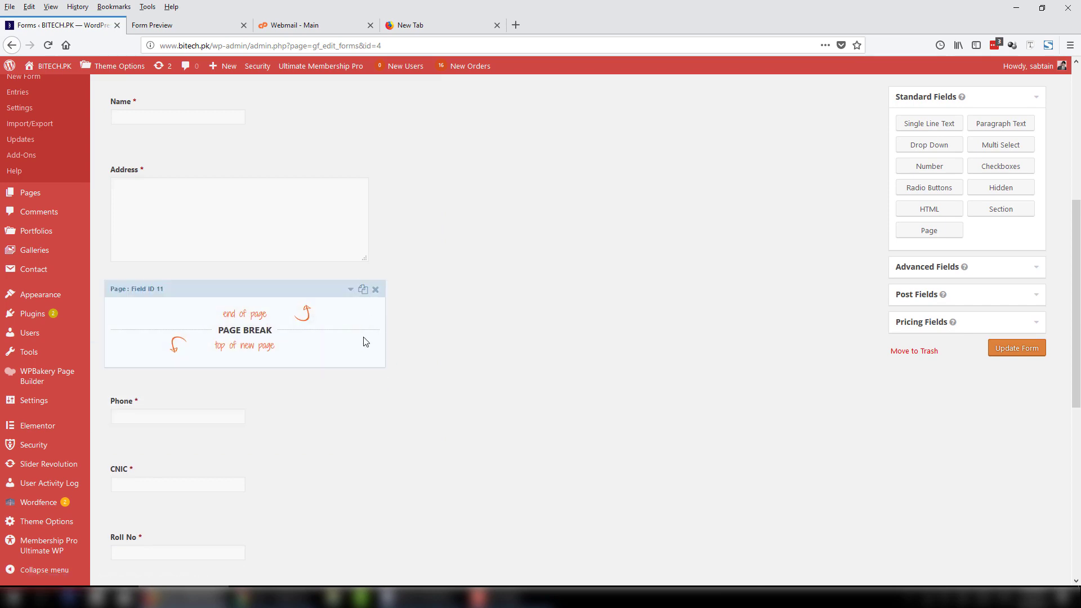
# Duplicate the page break below Roll No and update the form.
pyautogui.click(363, 289)
pyautogui.moveTo(273, 386); pyautogui.dragTo(348, 377)
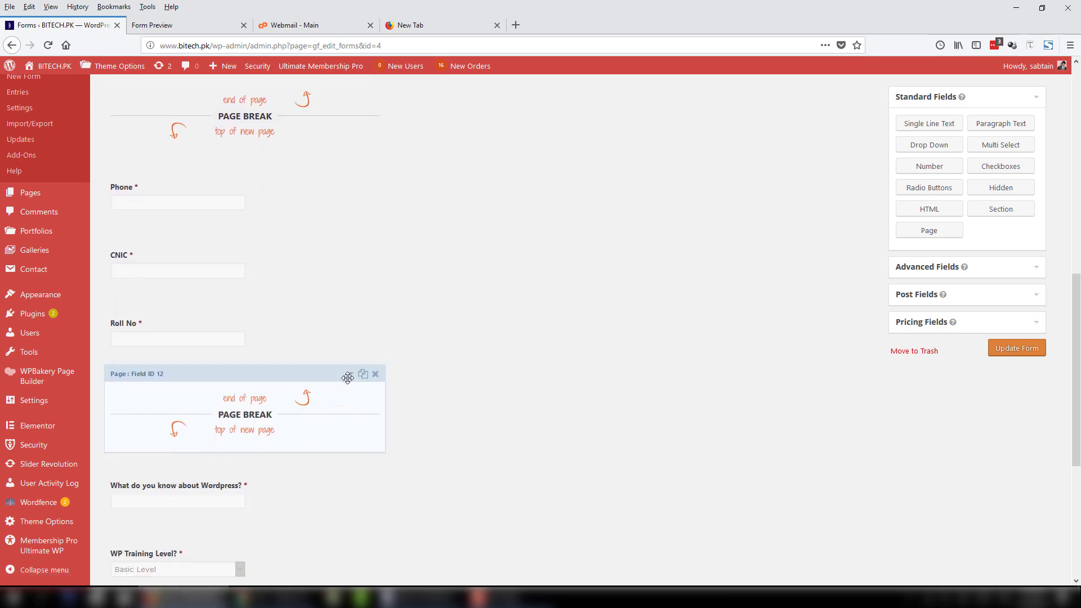
pyautogui.click(1026, 354)
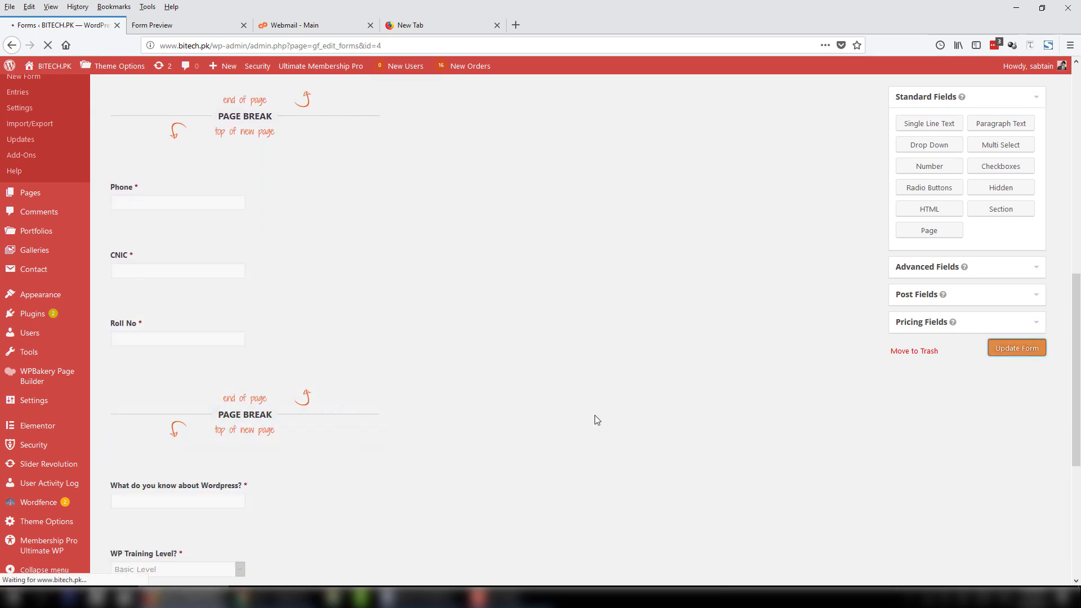
pyautogui.click(170, 25)
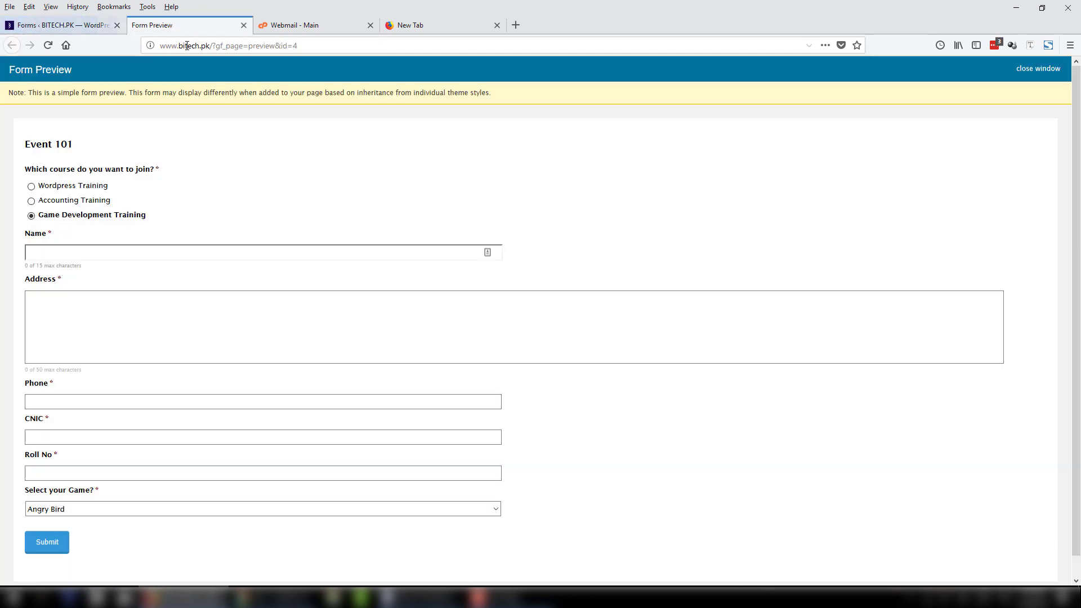
# Reload the preview and complete step 1 with Wordpress Training, a sample name and address.
pyautogui.click(188, 46)
pyautogui.press('Return')
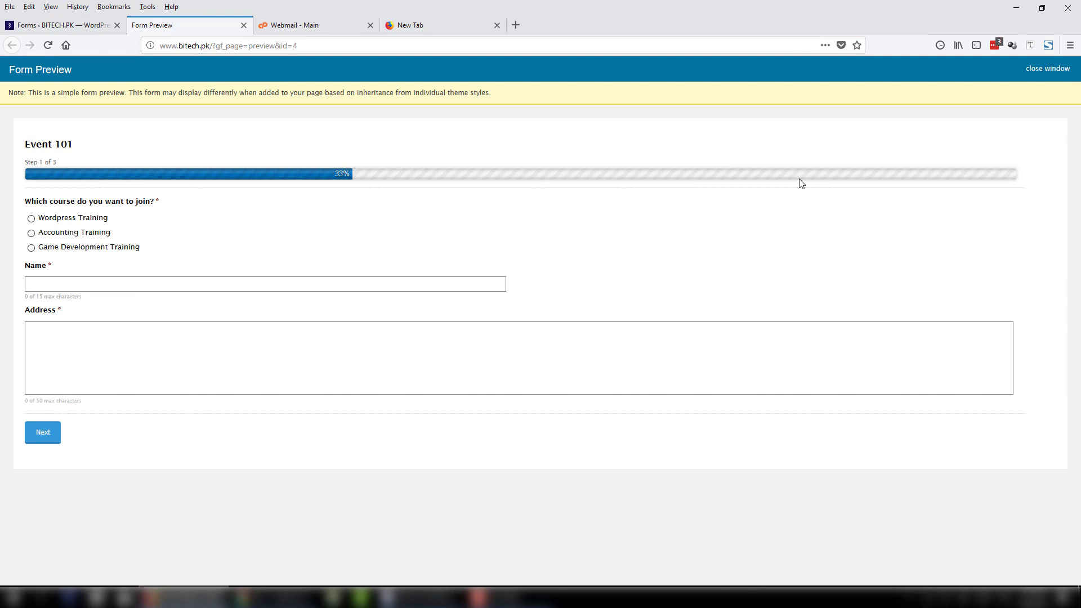
pyautogui.click(32, 220)
pyautogui.click(53, 282)
pyautogui.write('zdfgagf')
pyautogui.click(81, 340)
pyautogui.write('asfagfasdf')
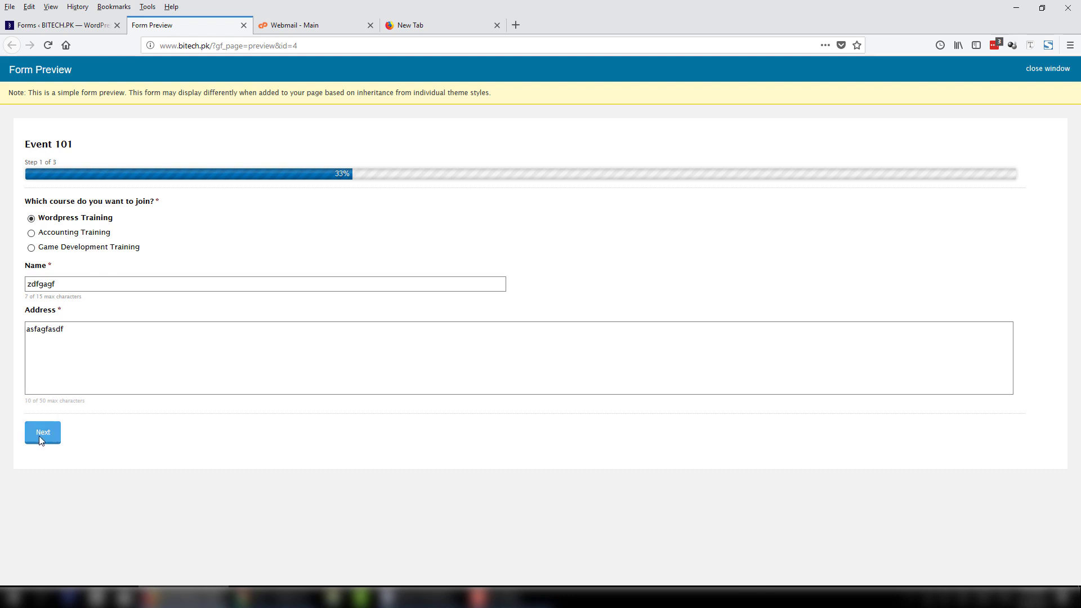
pyautogui.click(40, 438)
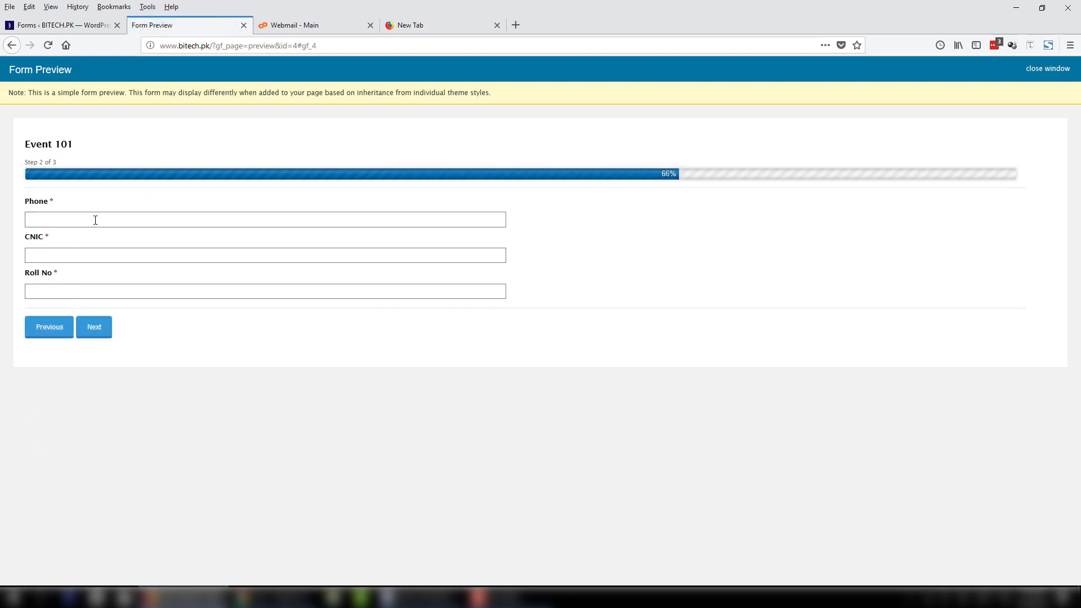
# Fill step 2 with a sample phone number and CNIC, then advance to step 3.
pyautogui.click(94, 219)
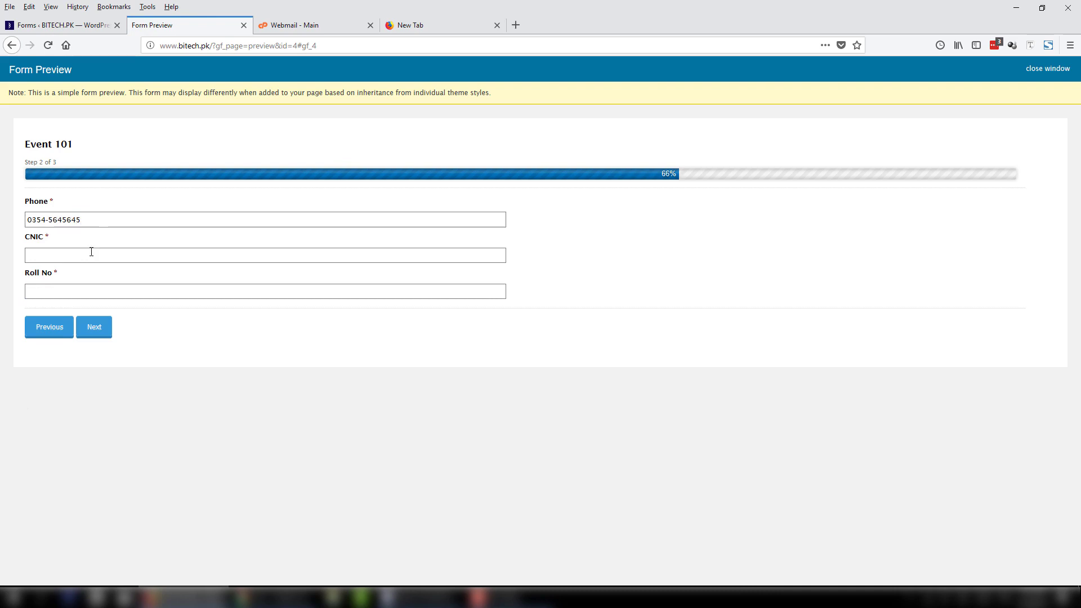
pyautogui.click(89, 253)
pyautogui.write('4564564564564')
pyautogui.click(91, 297)
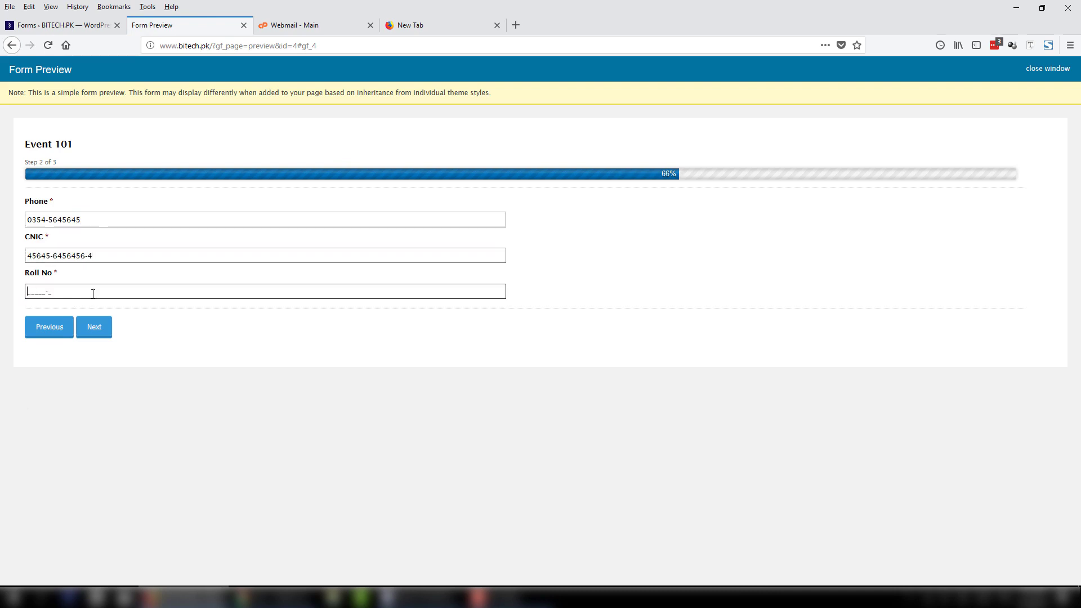
pyautogui.click(94, 323)
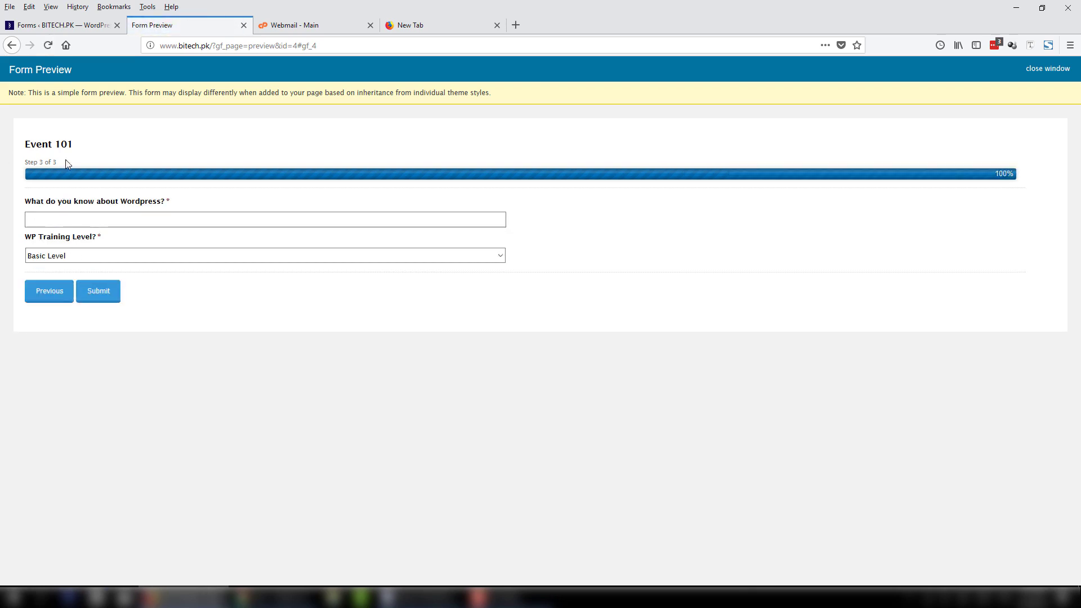
# Answer the Wordpress knowledge question and pick Medium Level as the training level.
pyautogui.click(118, 217)
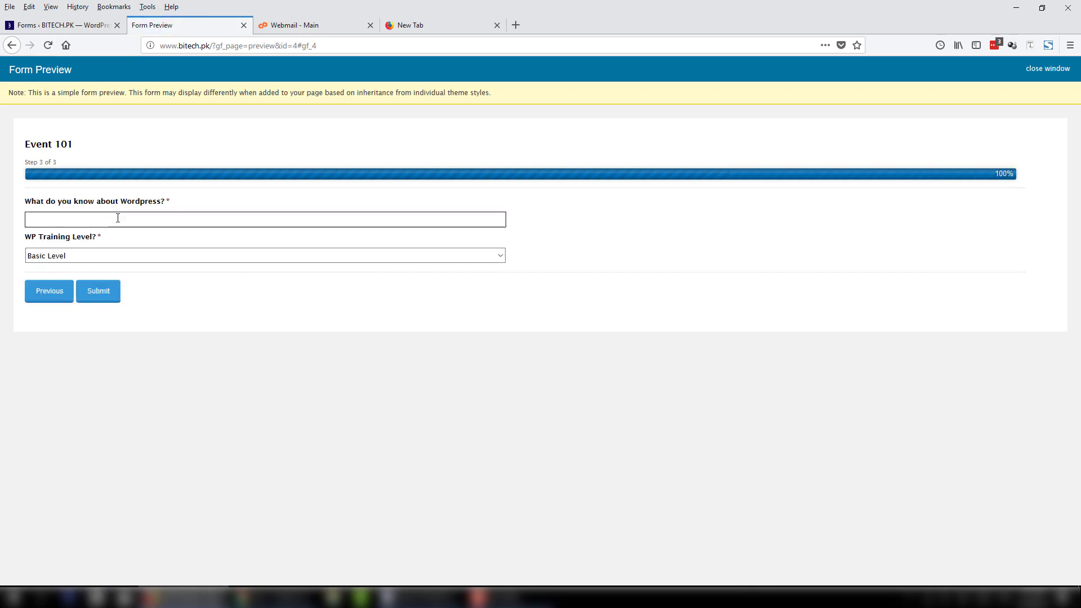
pyautogui.write('afgasdfadfasdf')
pyautogui.click(120, 259)
pyautogui.click(108, 283)
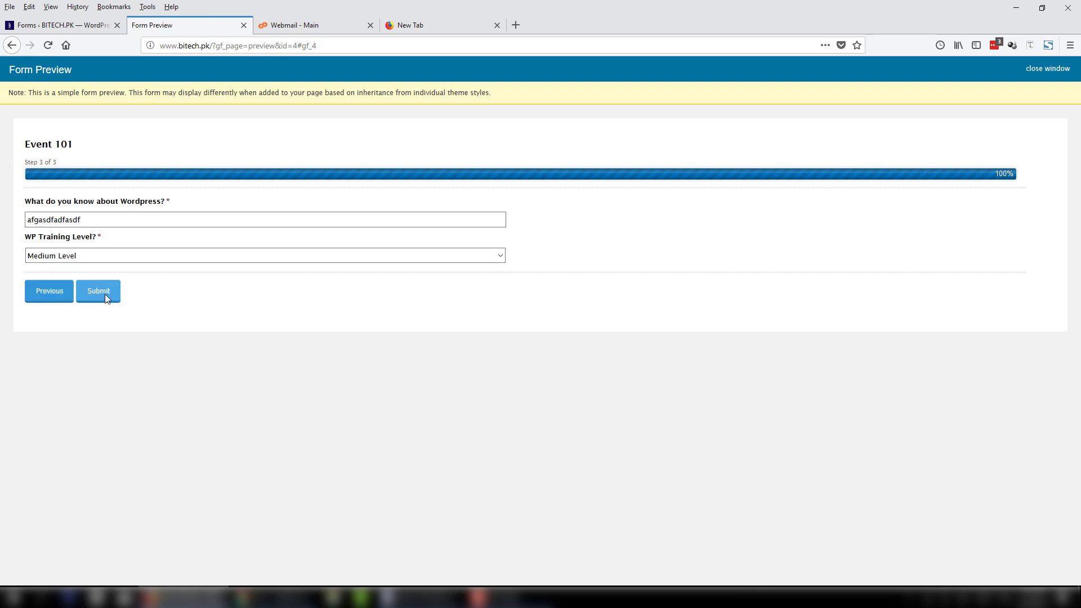
pyautogui.click(62, 25)
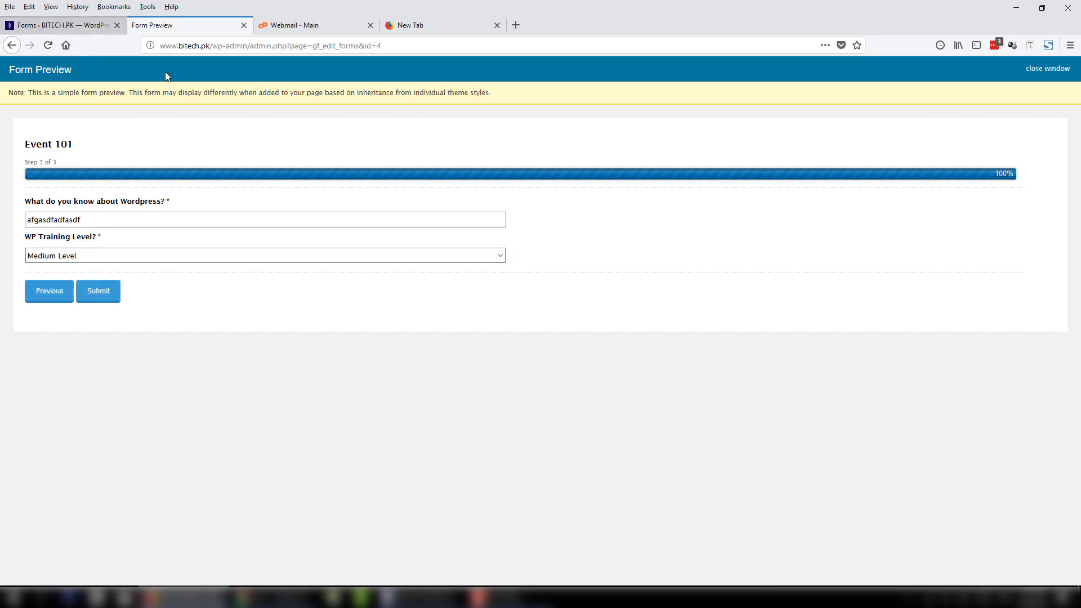
# Delete both Page Break fields, confirming each deletion.
pyautogui.scroll(-5, 542, 413)
pyautogui.scroll(-7, 542, 410)
pyautogui.scroll(9, 546, 412)
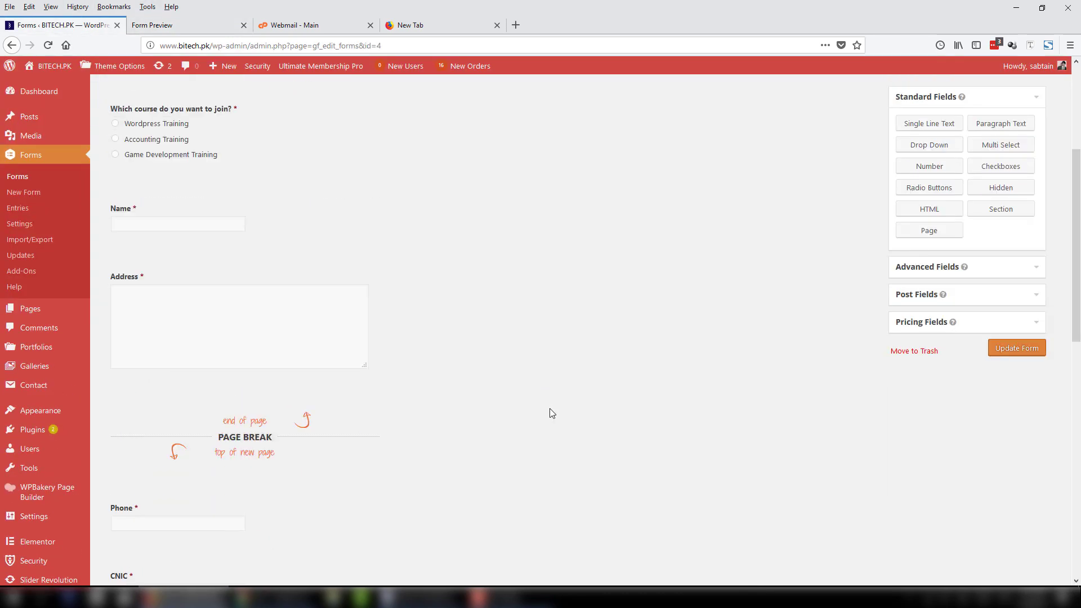
pyautogui.click(375, 397)
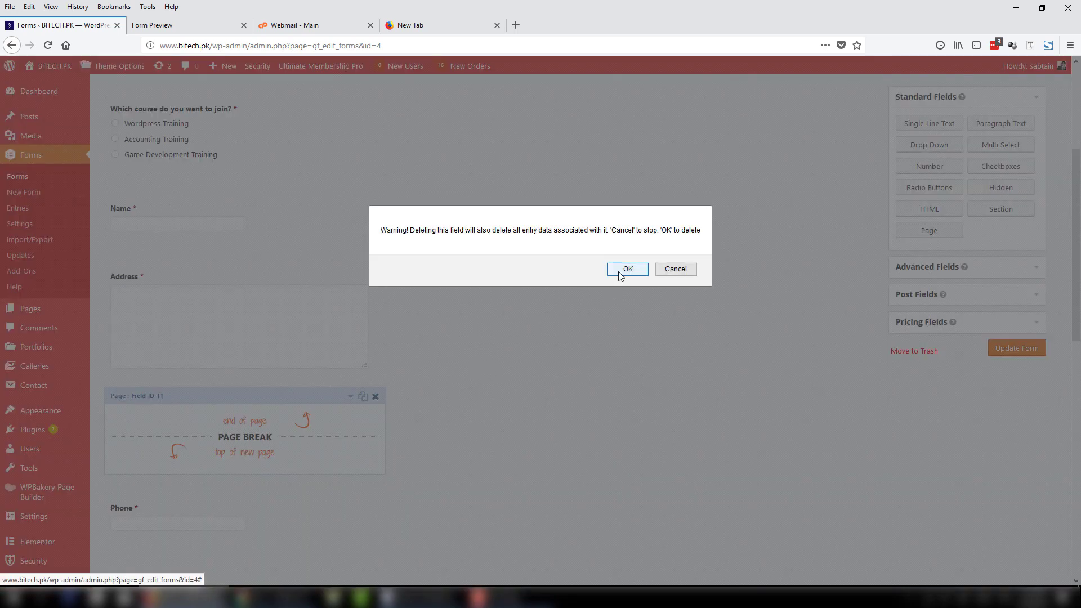
pyautogui.click(627, 269)
pyautogui.scroll(-6, 349, 394)
pyautogui.moveTo(379, 383)
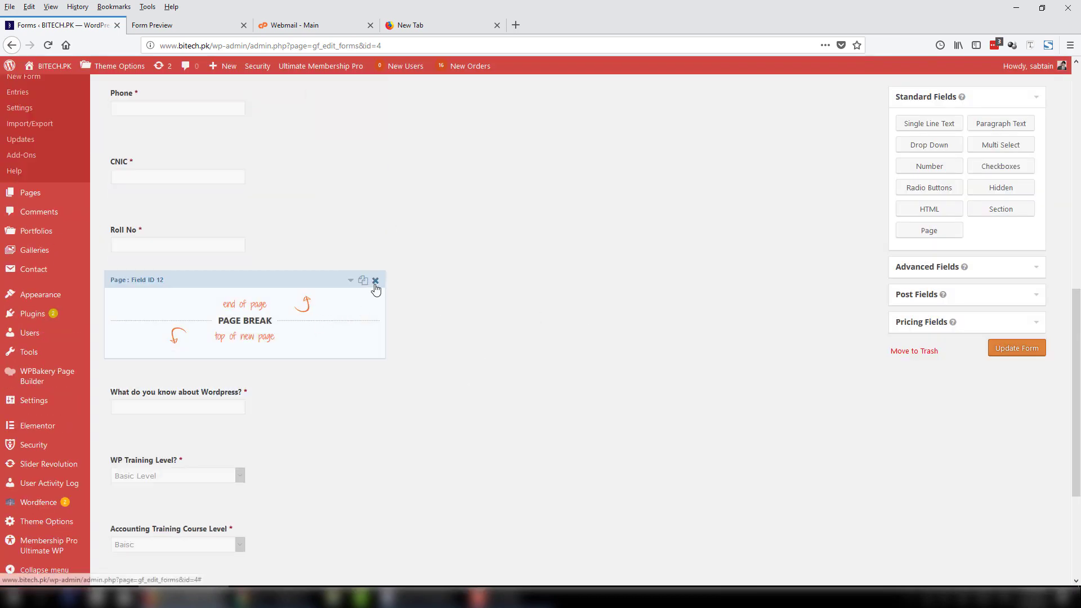
pyautogui.click(375, 281)
pyautogui.click(627, 269)
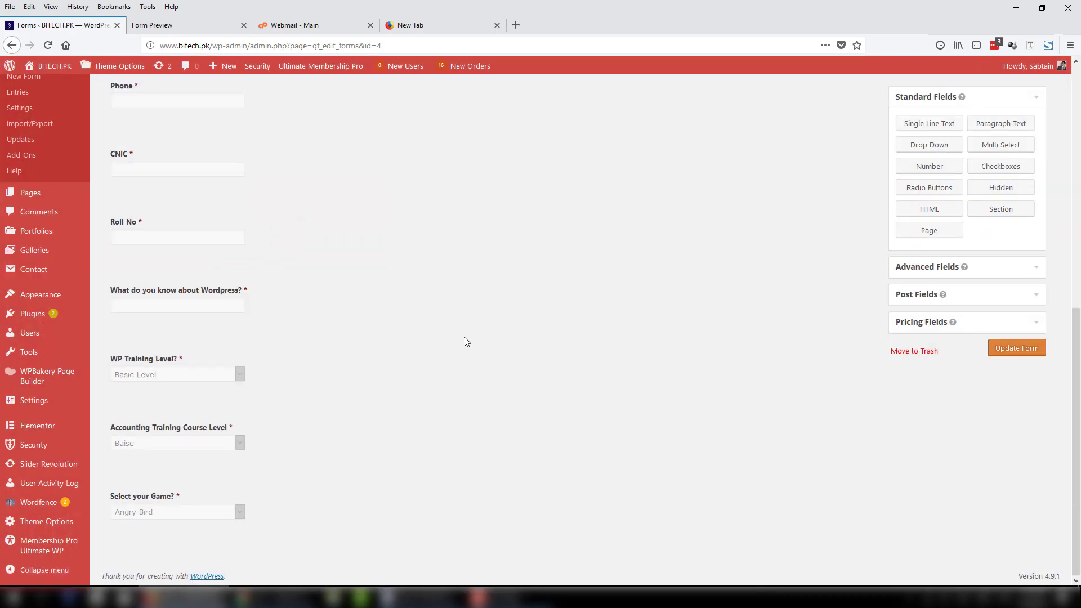
# Save the single-page form and briefly visit its Notifications settings.
pyautogui.scroll(8, 463, 341)
pyautogui.click(1014, 469)
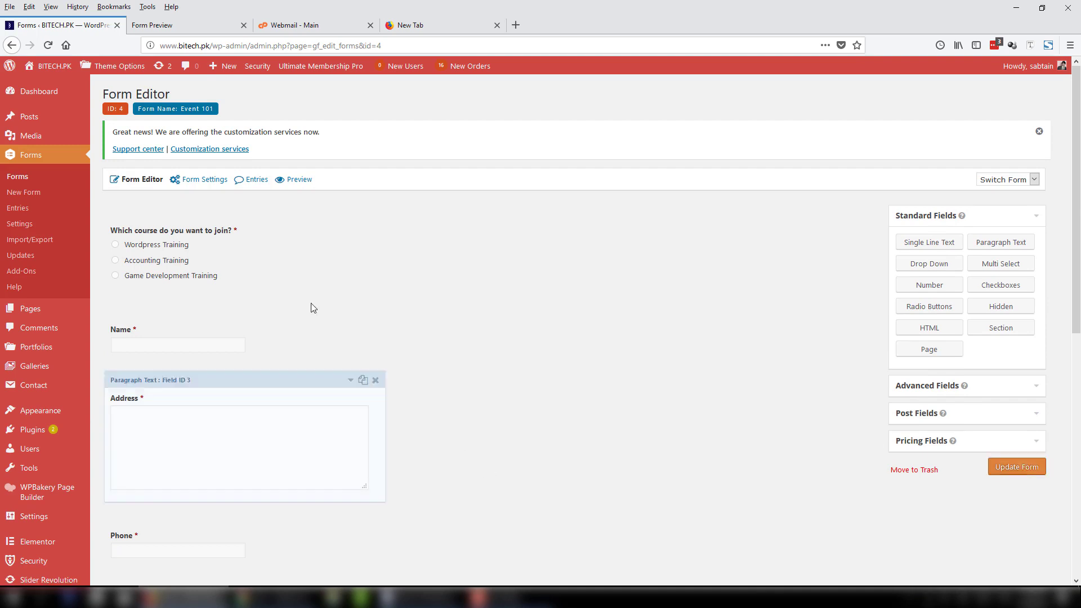
pyautogui.moveTo(208, 185)
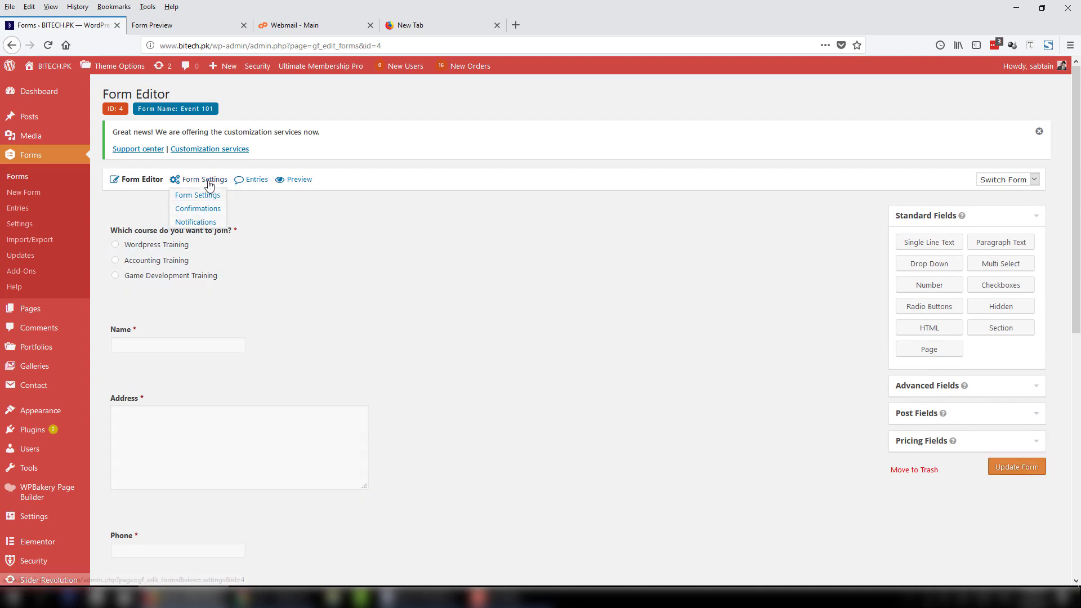
pyautogui.click(210, 221)
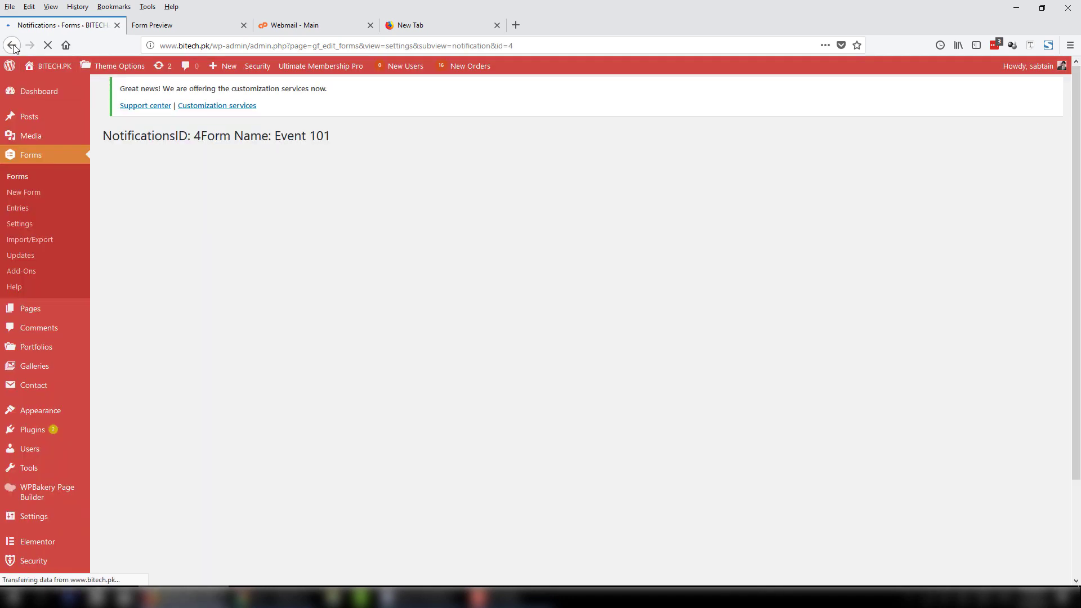
pyautogui.click(12, 46)
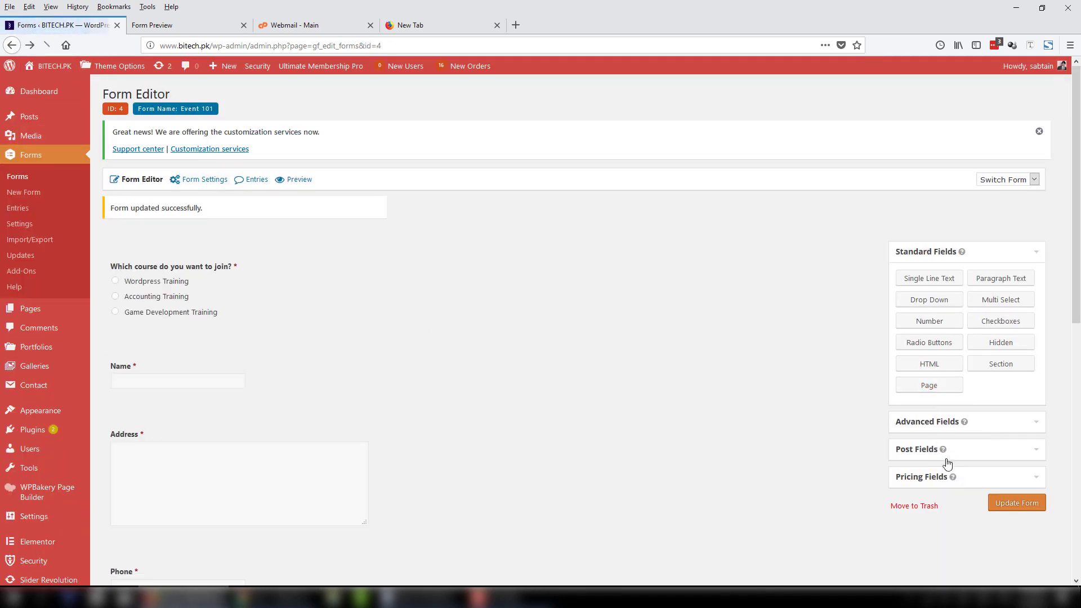
# Insert an Email field from Advanced Fields between Name and Address, mark it Required, update the form.
pyautogui.click(979, 426)
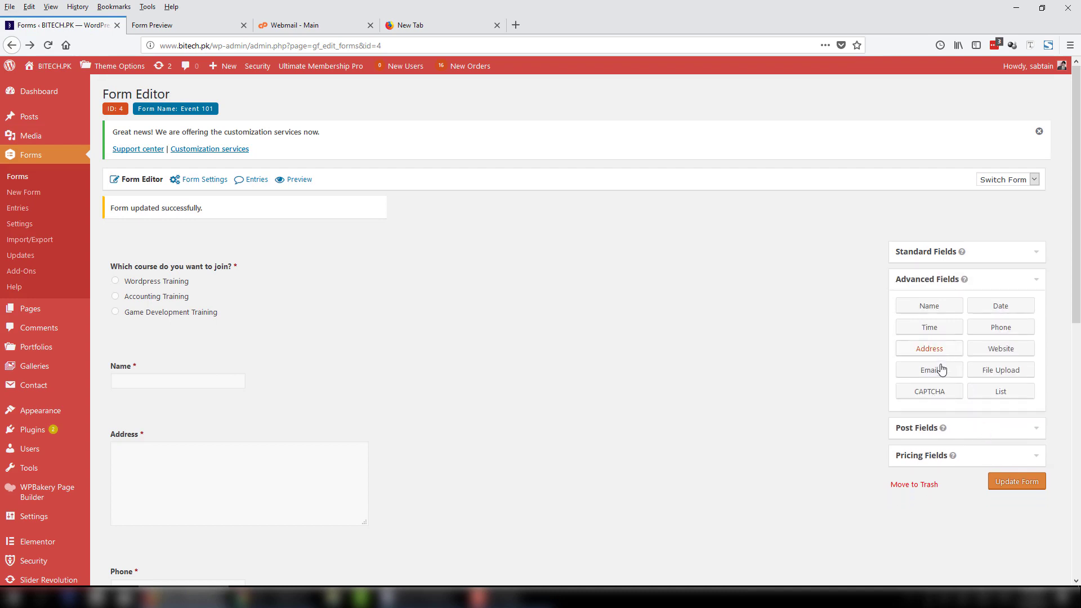
pyautogui.moveTo(921, 378); pyautogui.dragTo(197, 429)
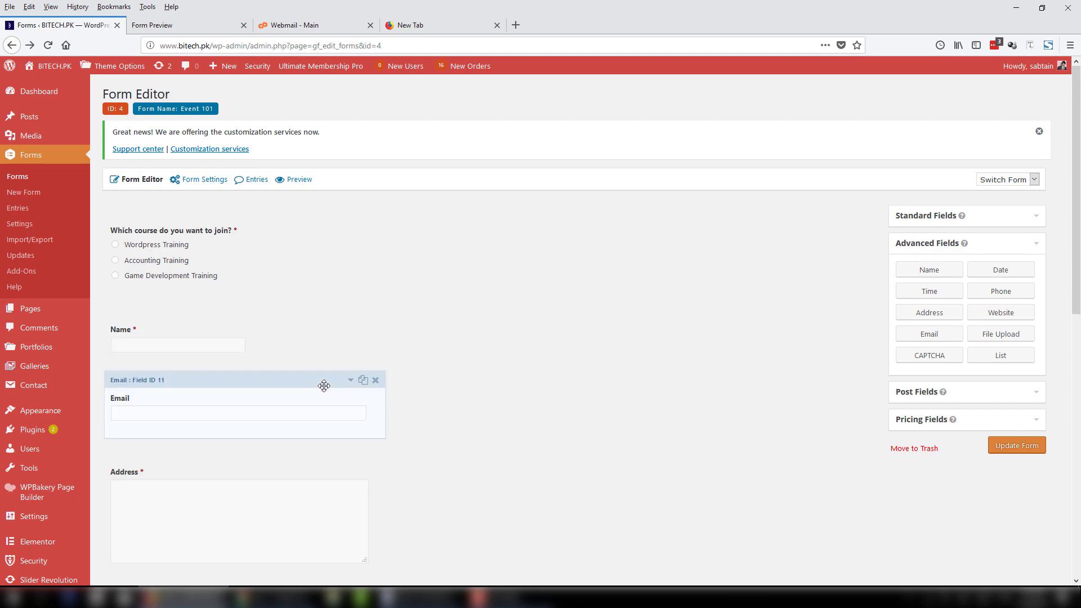
pyautogui.click(350, 381)
pyautogui.scroll(-5, 152, 404)
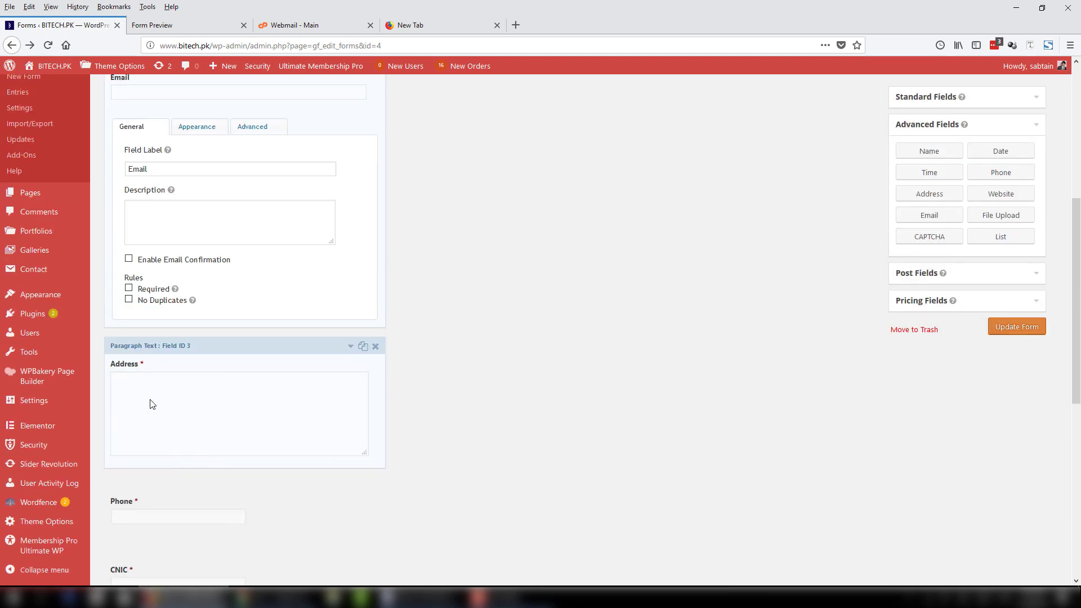
pyautogui.click(145, 291)
pyautogui.click(1027, 331)
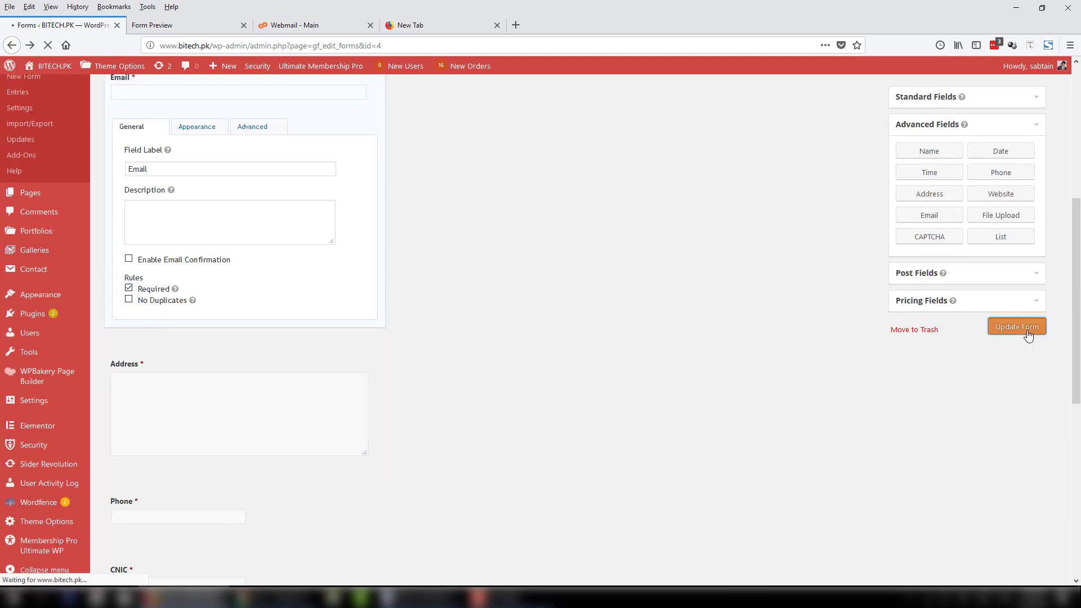
# Edit the Admin Notification and replace its Send to Email with the staff recipient address.
pyautogui.moveTo(195, 180)
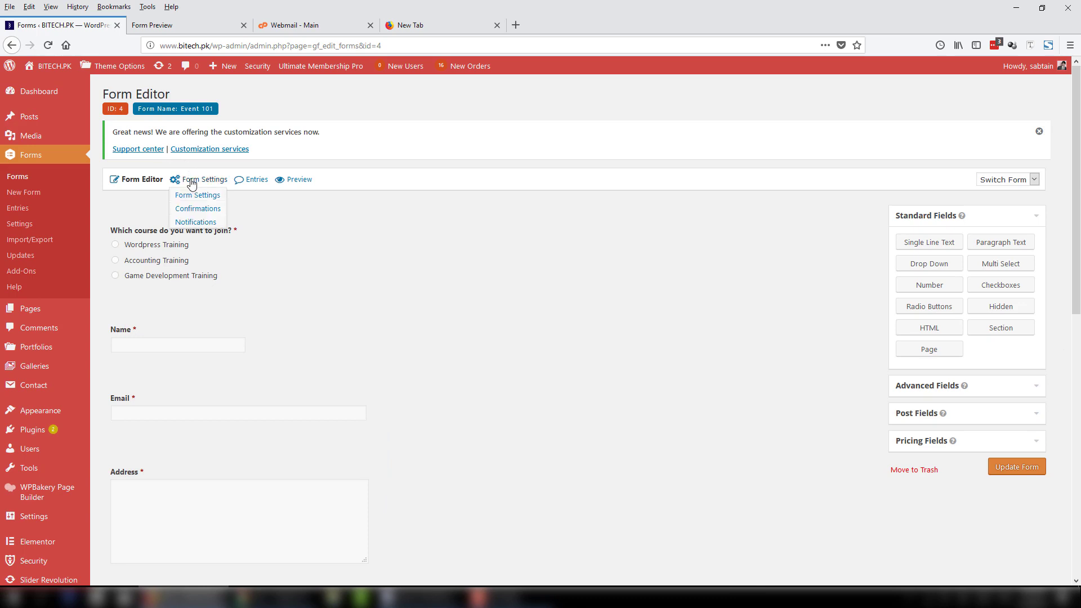
pyautogui.click(201, 223)
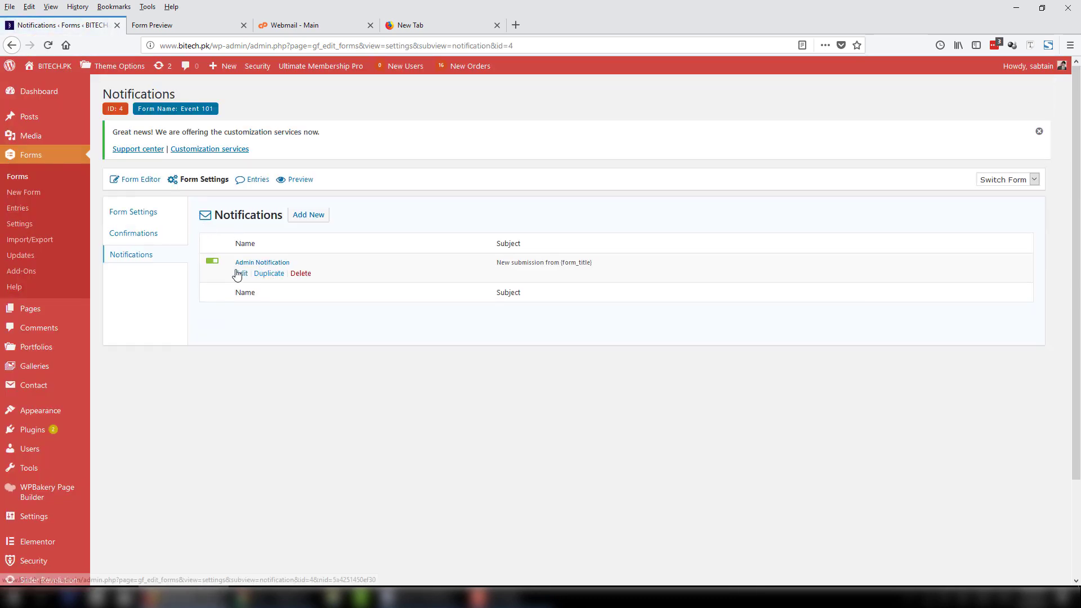
pyautogui.click(241, 274)
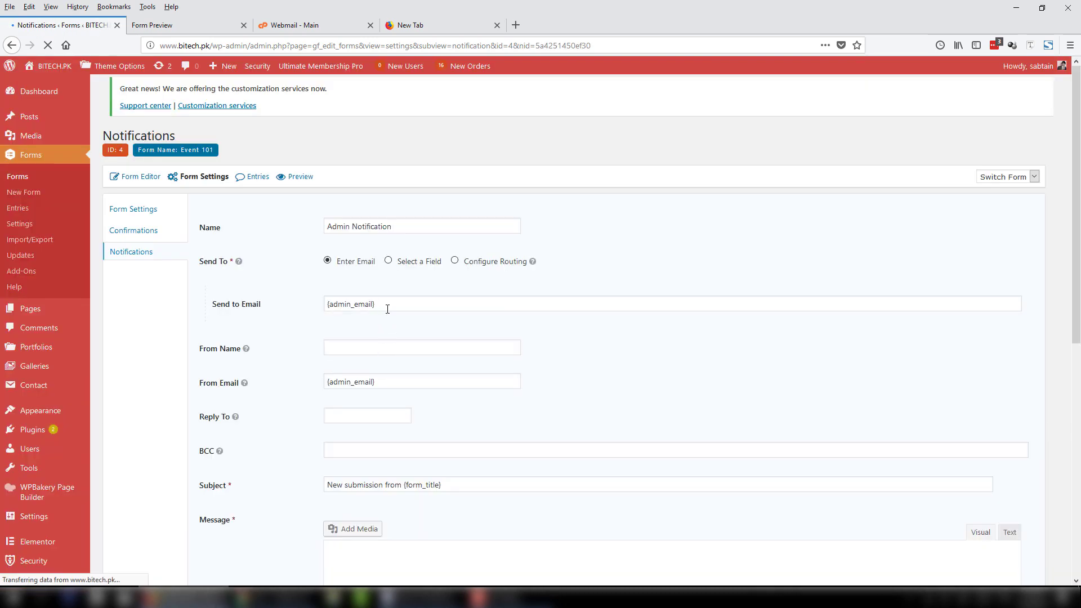
pyautogui.click(231, 302)
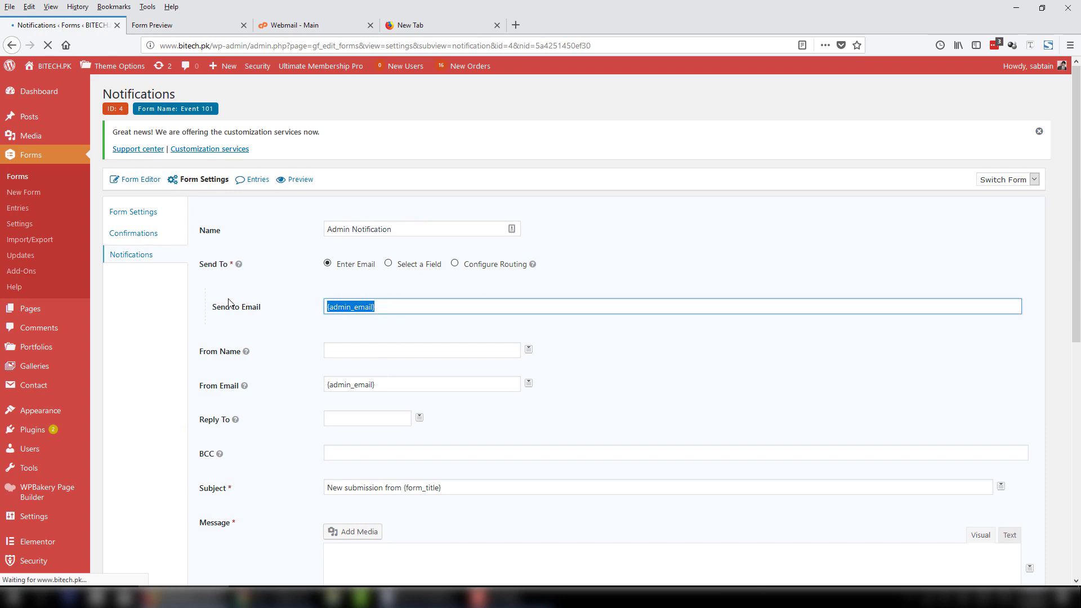
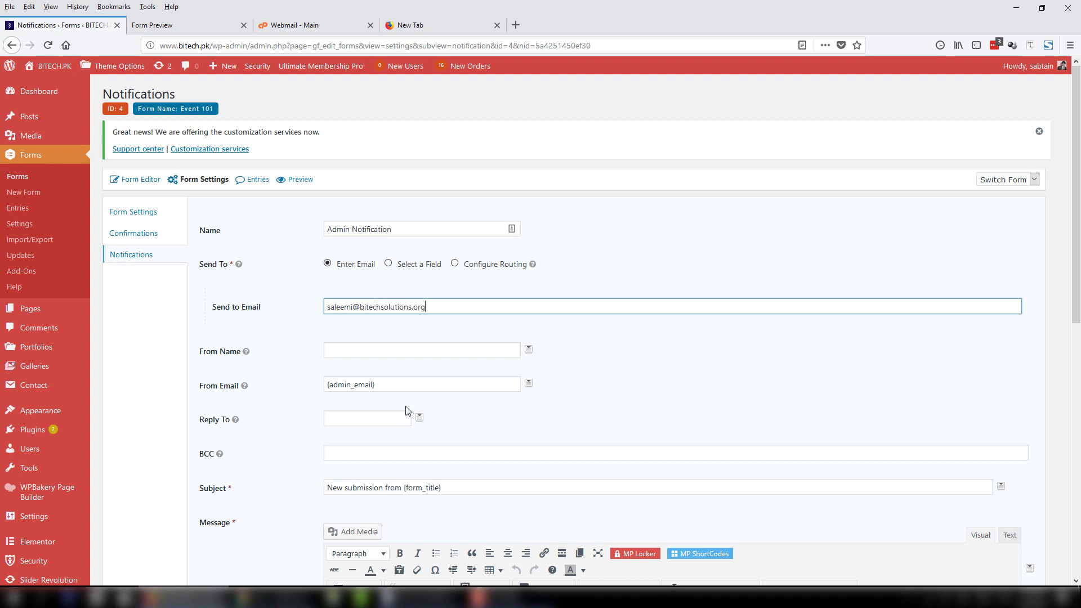
# Set the From Email to an 'info' address on the recipient's domain.
pyautogui.moveTo(413, 388); pyautogui.dragTo(260, 387)
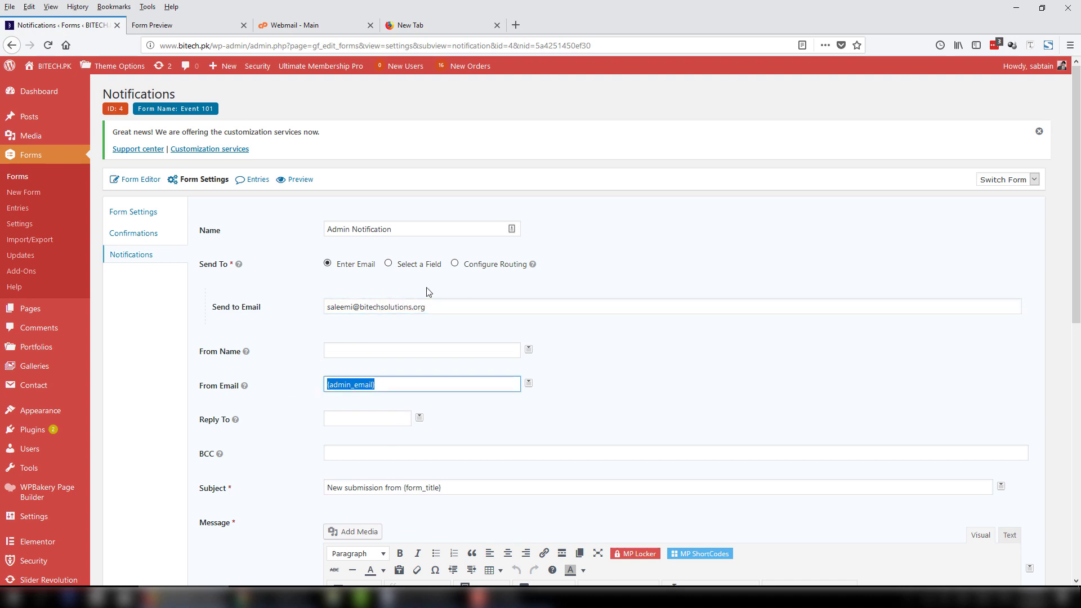
pyautogui.moveTo(441, 308); pyautogui.dragTo(273, 325)
pyautogui.hotkey('ctrl', 'c')
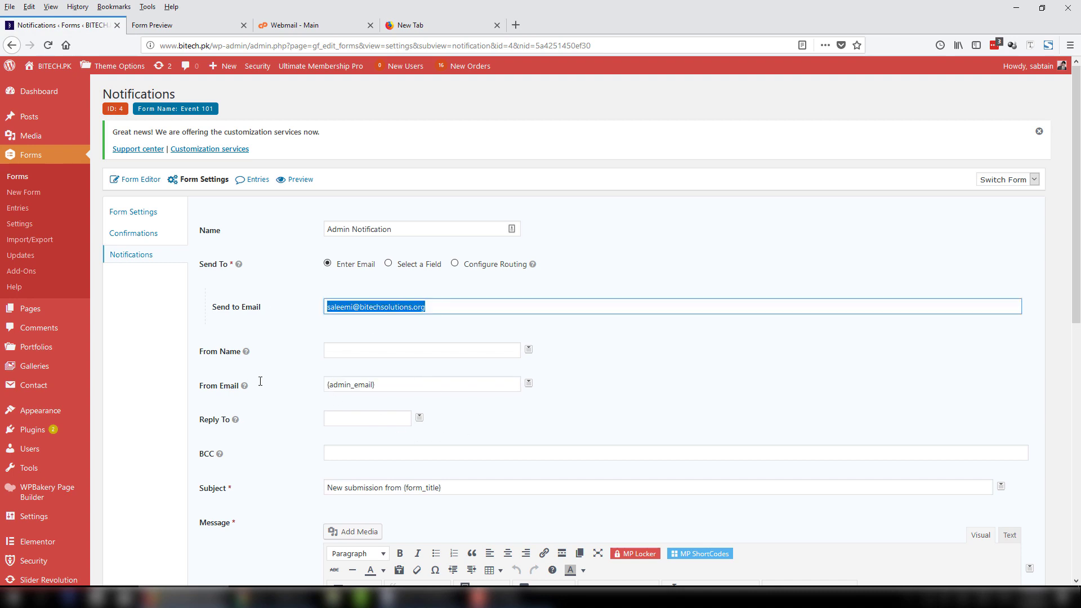
pyautogui.tripleClick(338, 383)
pyautogui.hotkey('ctrl', 'v')
pyautogui.moveTo(354, 387); pyautogui.dragTo(265, 387)
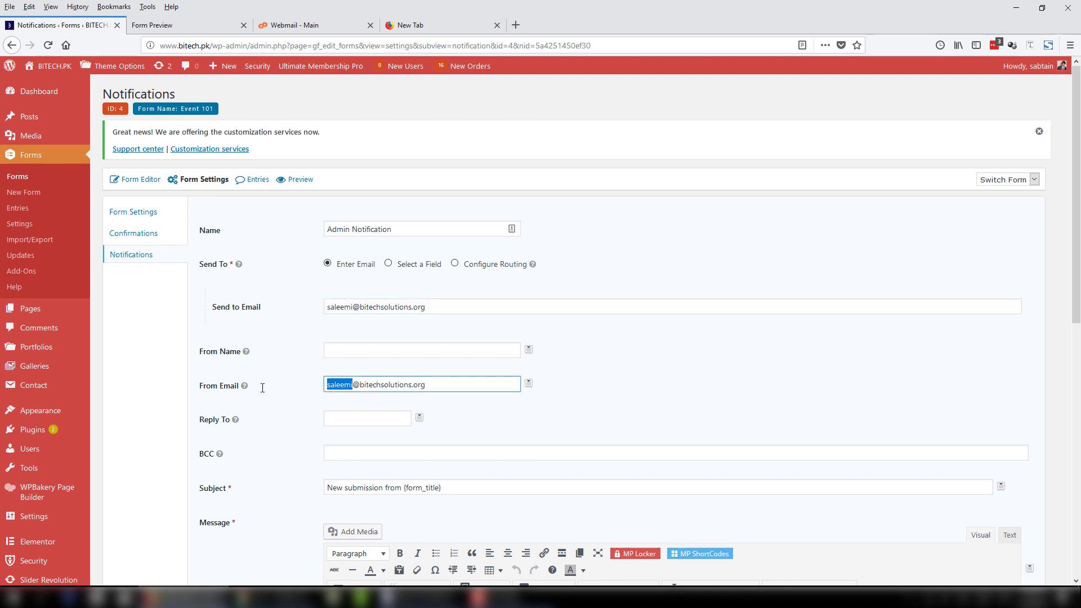
pyautogui.write('info')
# Set Reply To to the Email field merge tag {Email:11} and save the notification.
pyautogui.click(349, 419)
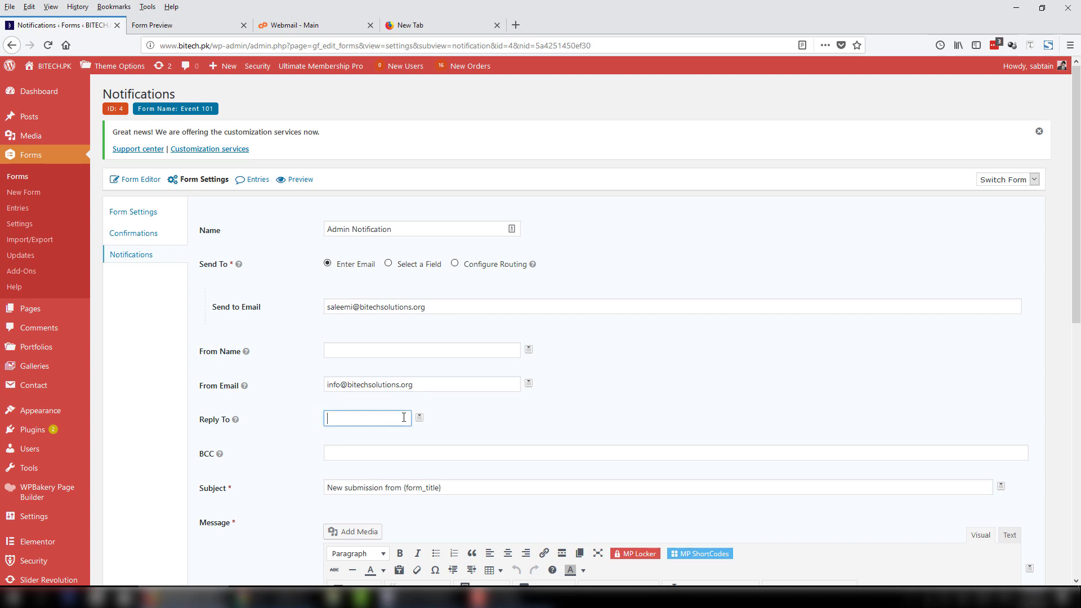
pyautogui.click(419, 417)
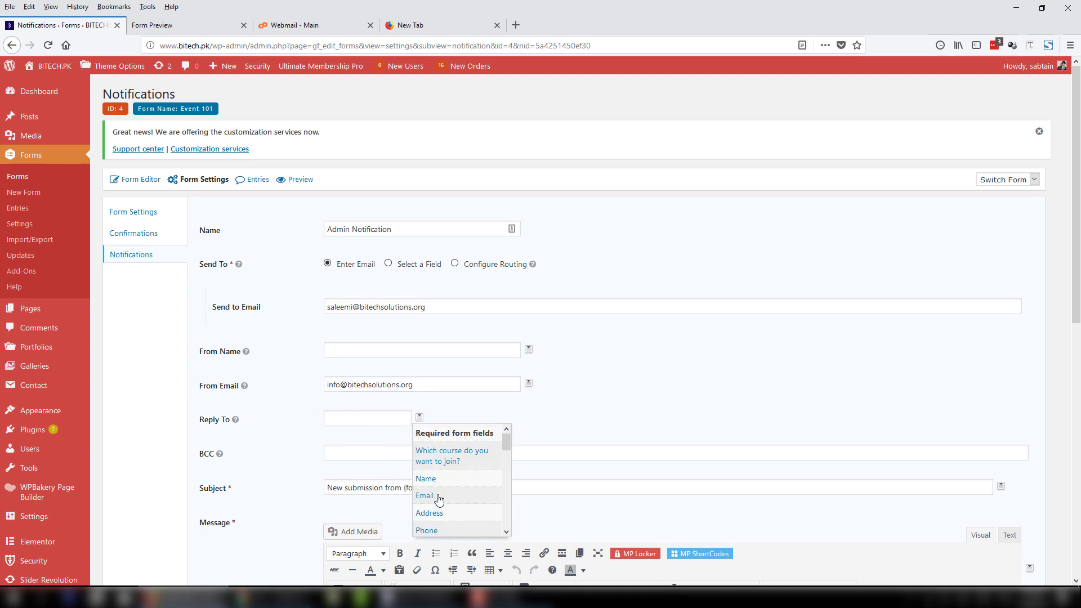
pyautogui.click(439, 500)
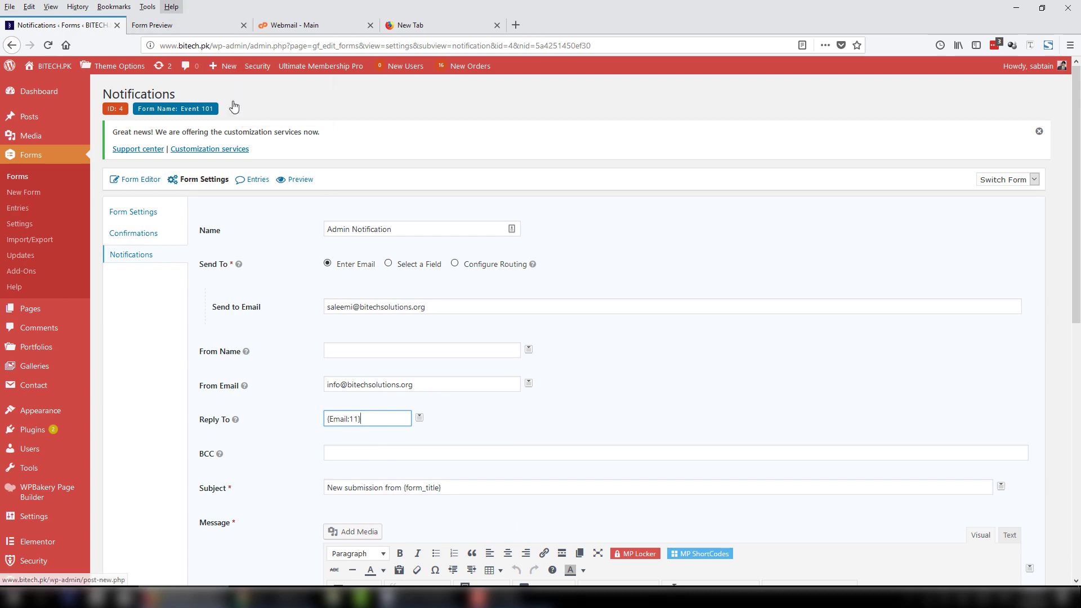
pyautogui.scroll(-4, 397, 283)
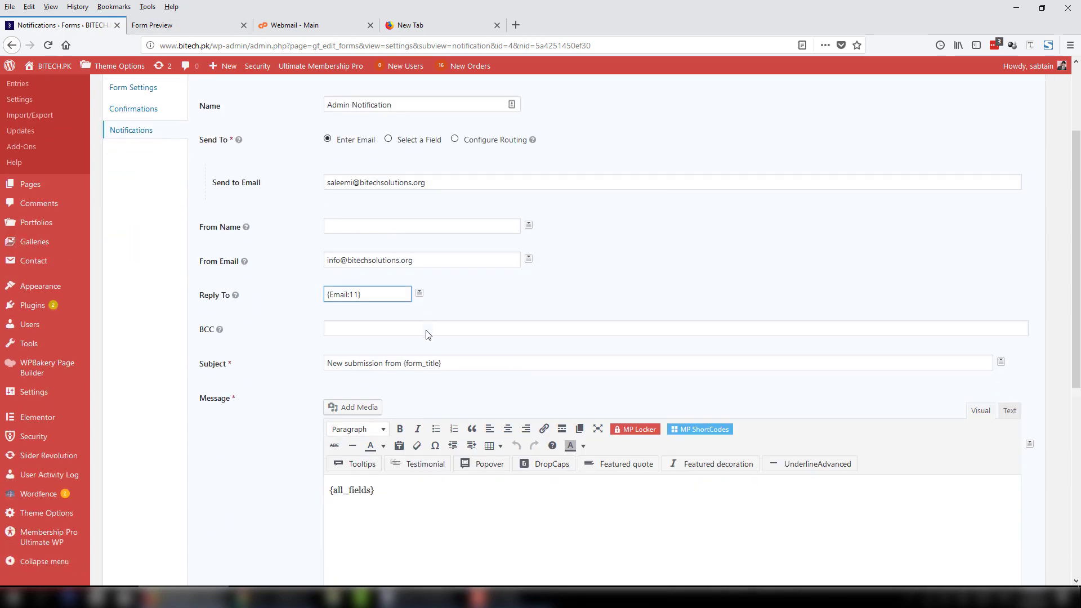
pyautogui.moveTo(376, 400); pyautogui.dragTo(254, 407)
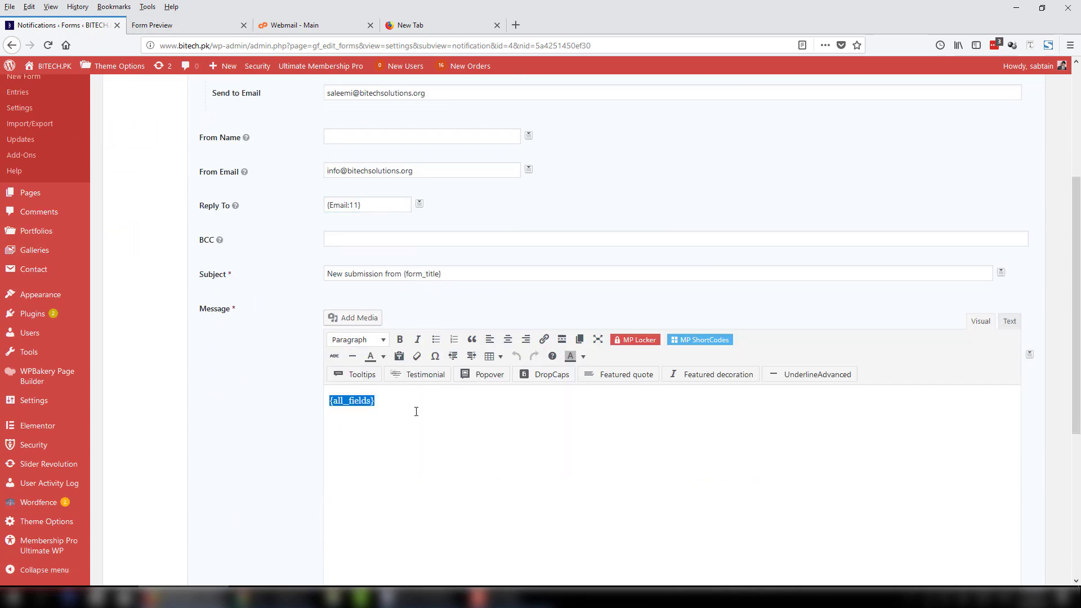
pyautogui.moveTo(376, 401); pyautogui.dragTo(328, 398)
pyautogui.scroll(-5, 282, 439)
pyautogui.click(258, 483)
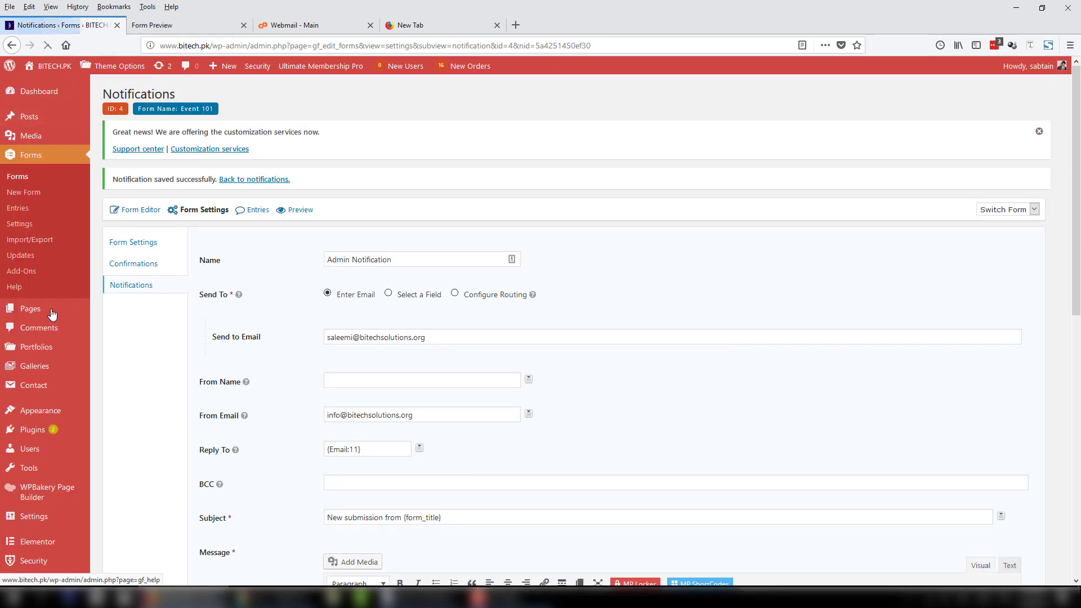
pyautogui.middleClick(115, 324)
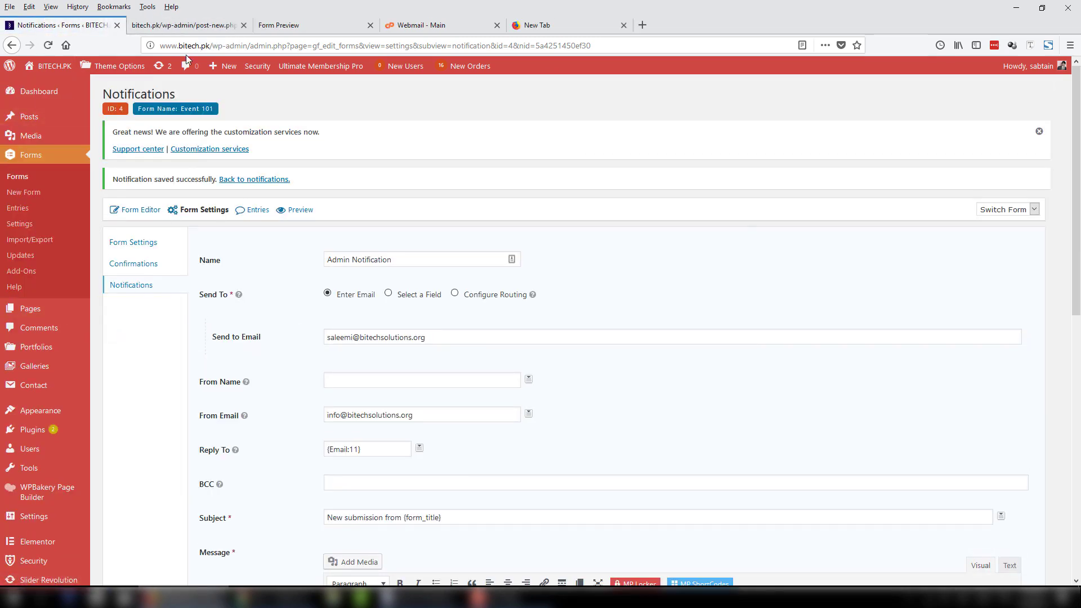
# Title the new page 'Event 101 Registrations' and switch to the WPBakery Backend Editor.
pyautogui.click(189, 25)
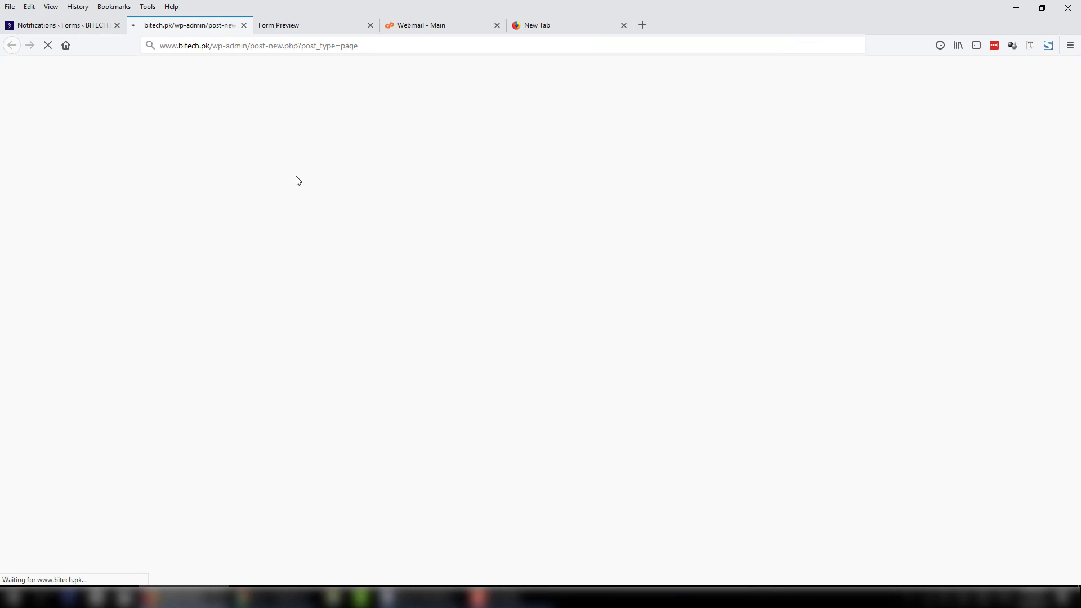
pyautogui.write('E')
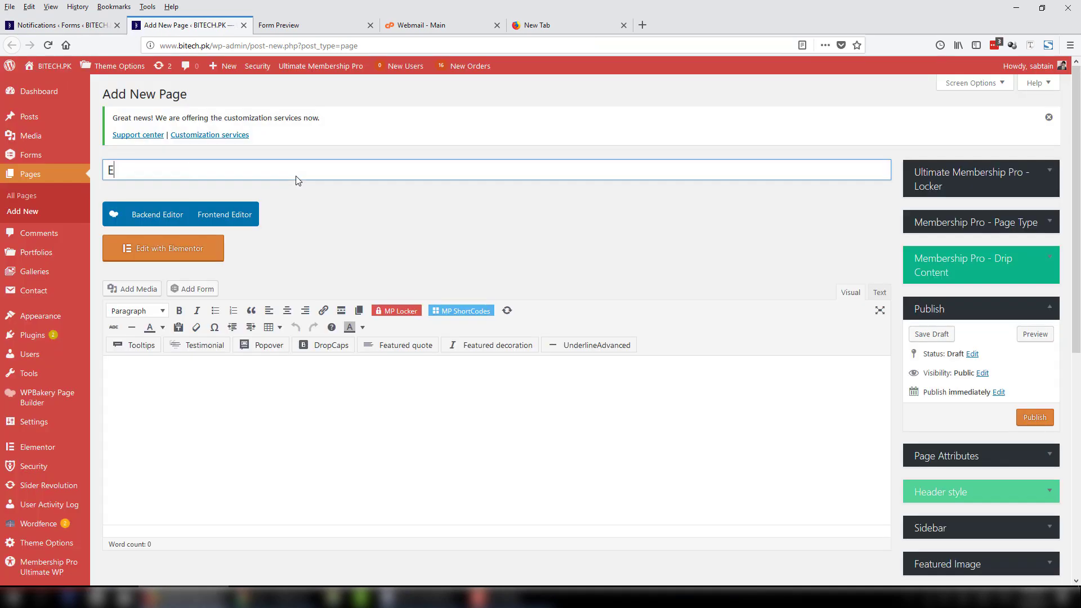
pyautogui.write('vent 101 Registr')
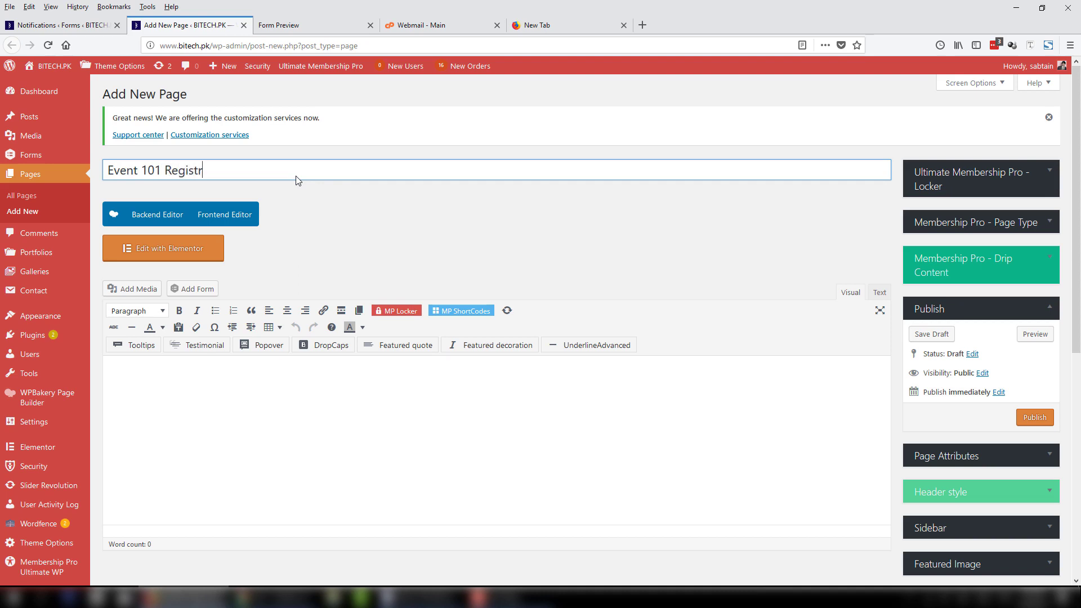
pyautogui.write('ations')
pyautogui.click(150, 216)
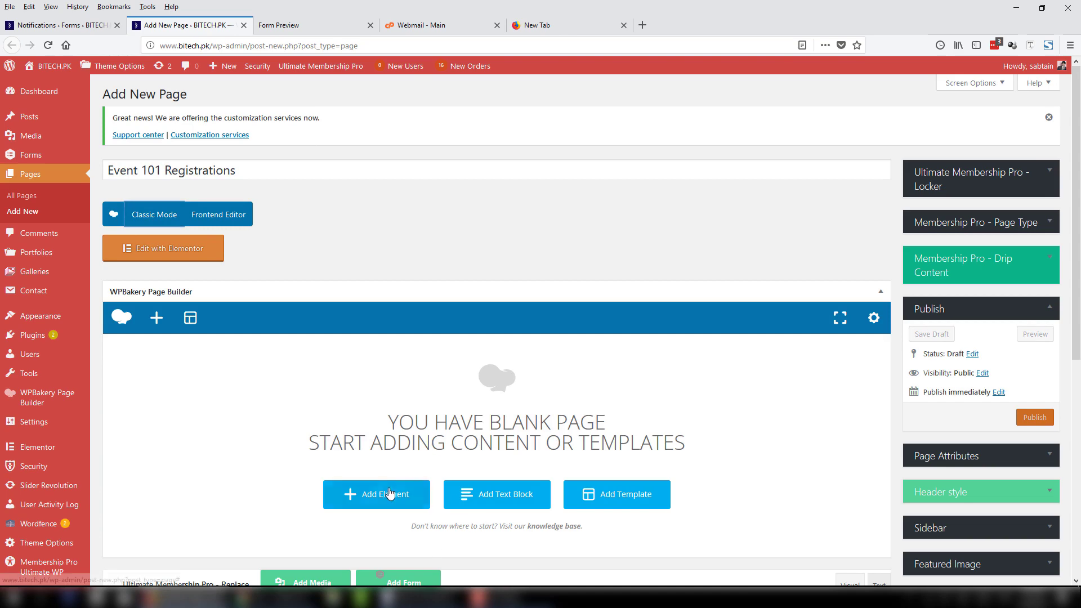
# Add a Gravity Form element displaying Event 101, save it, and publish the page.
pyautogui.click(388, 495)
pyautogui.write('g')
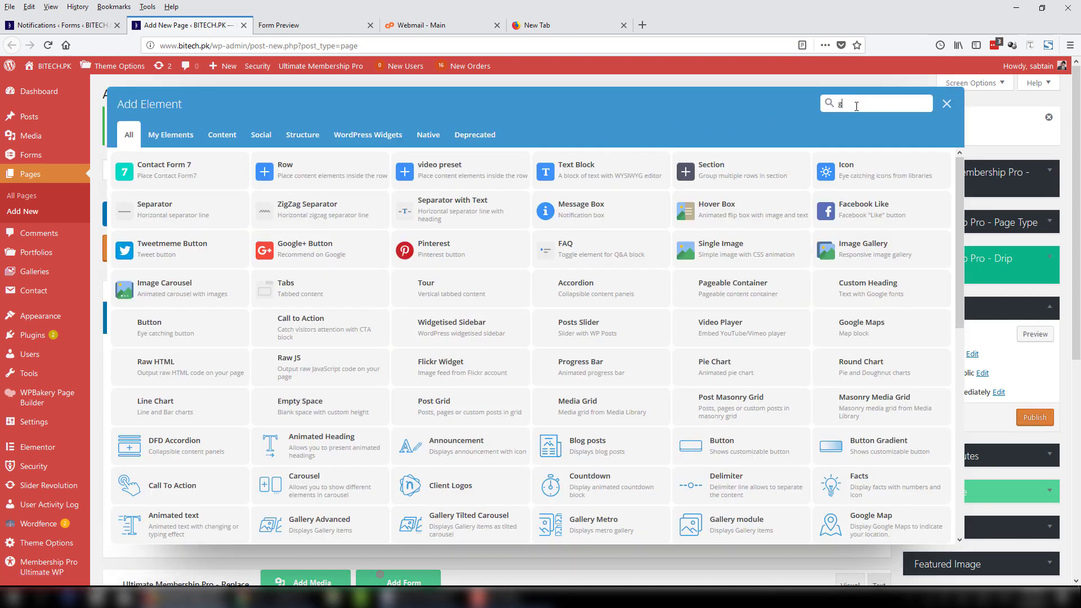
pyautogui.write('ravity')
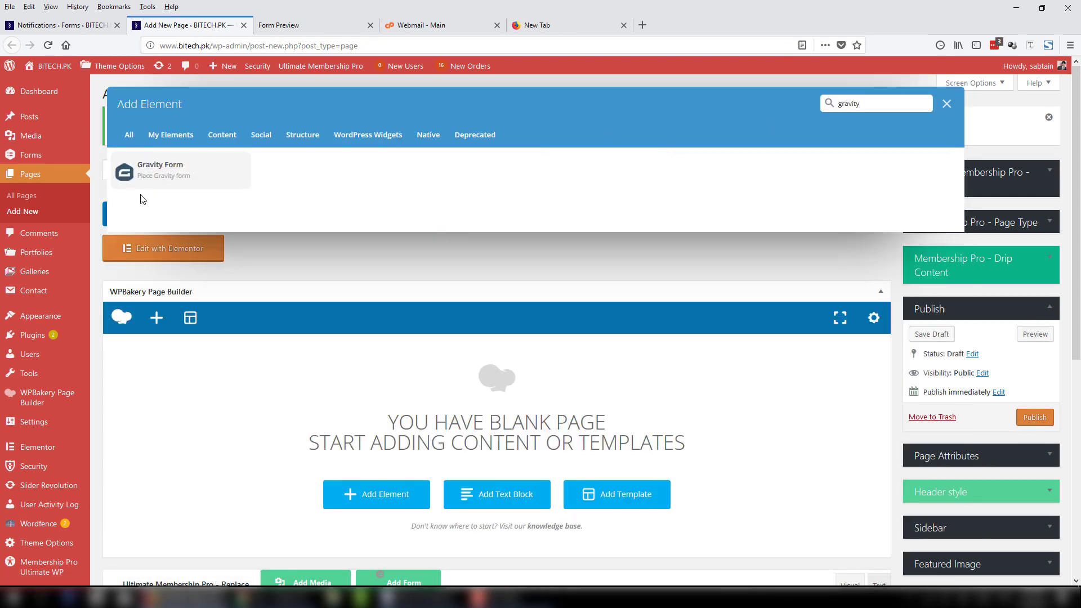
pyautogui.click(163, 185)
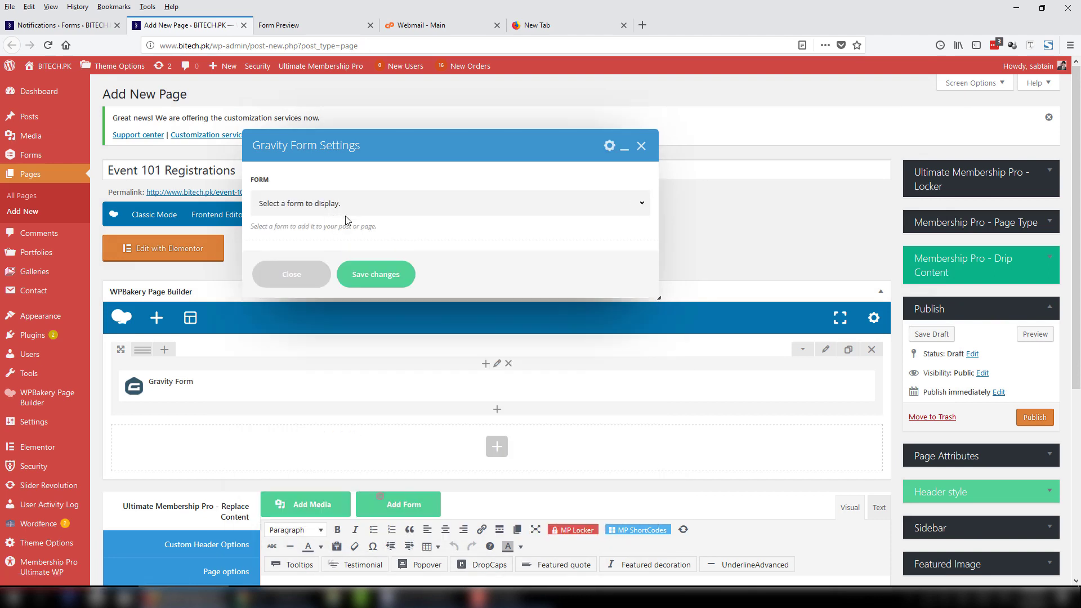
pyautogui.click(363, 210)
pyautogui.click(309, 262)
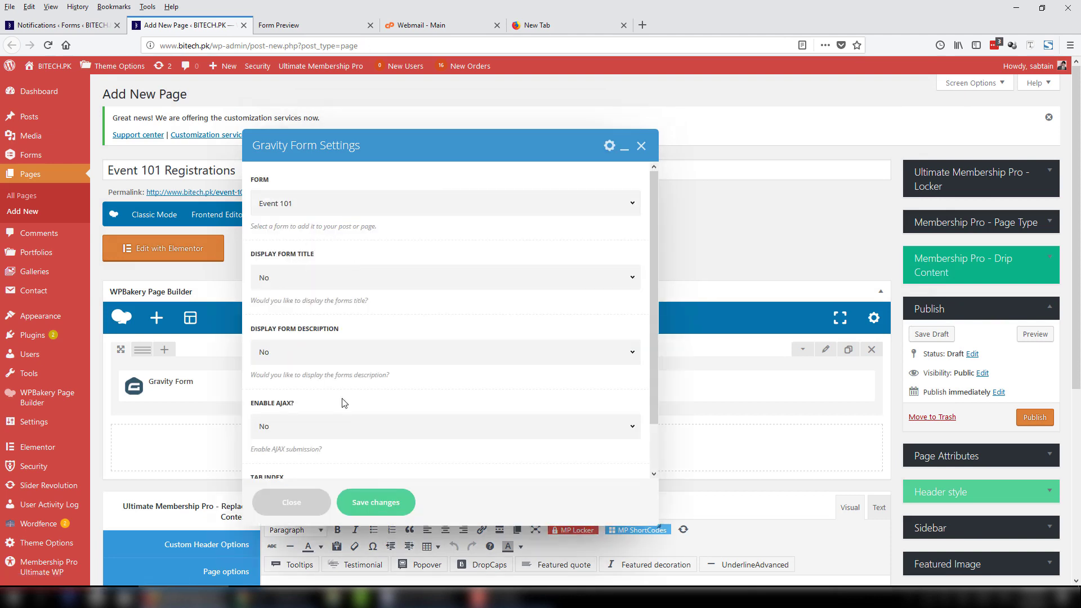
pyautogui.click(385, 505)
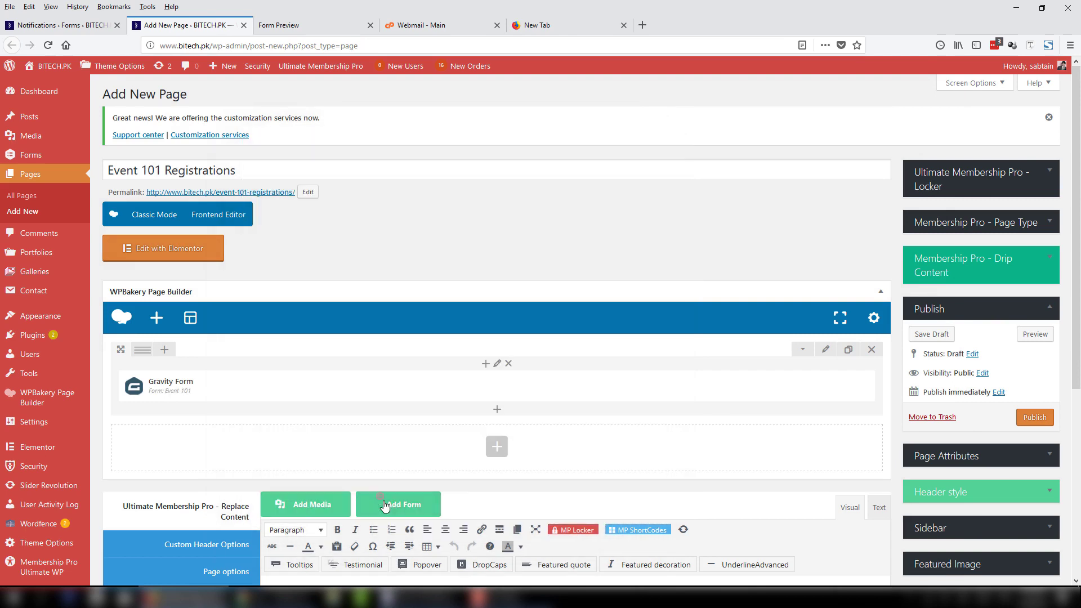
pyautogui.click(1038, 420)
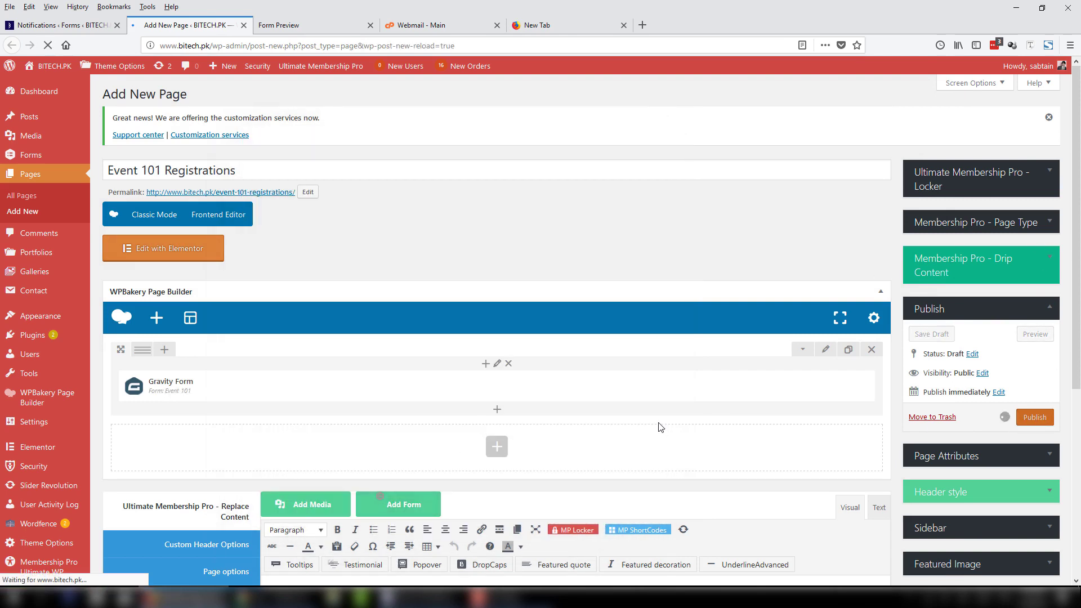
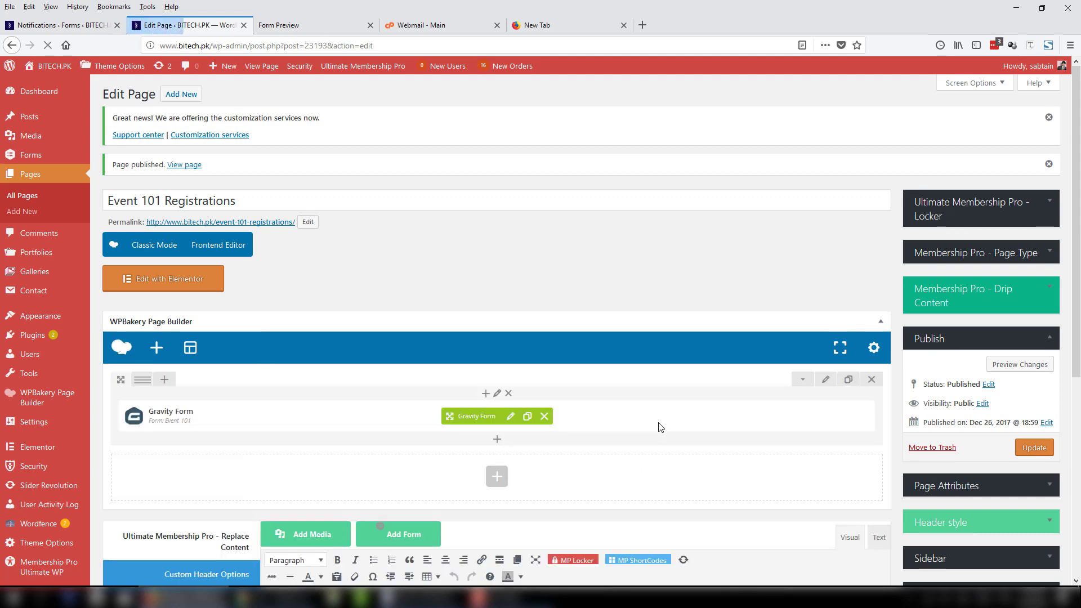
# Open the live Event 101 Registrations page from its permalink in a new browser tab.
pyautogui.click(243, 223)
pyautogui.rightClick(261, 223)
pyautogui.click(292, 231)
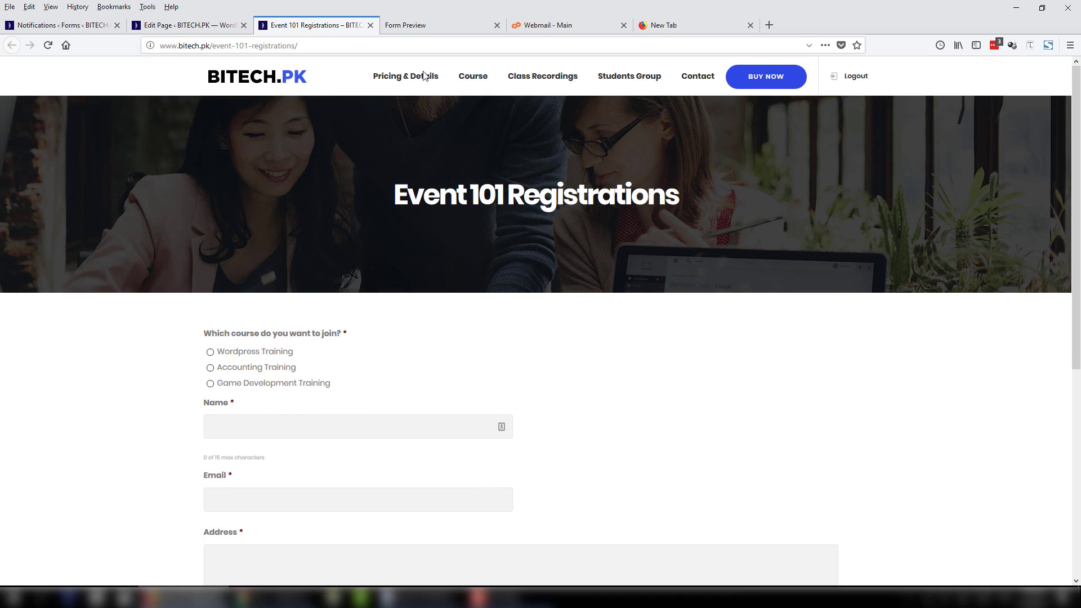
# Choose Wordpress Training as the course and enter the applicant's name, email and address.
pyautogui.scroll(-5, 967, 174)
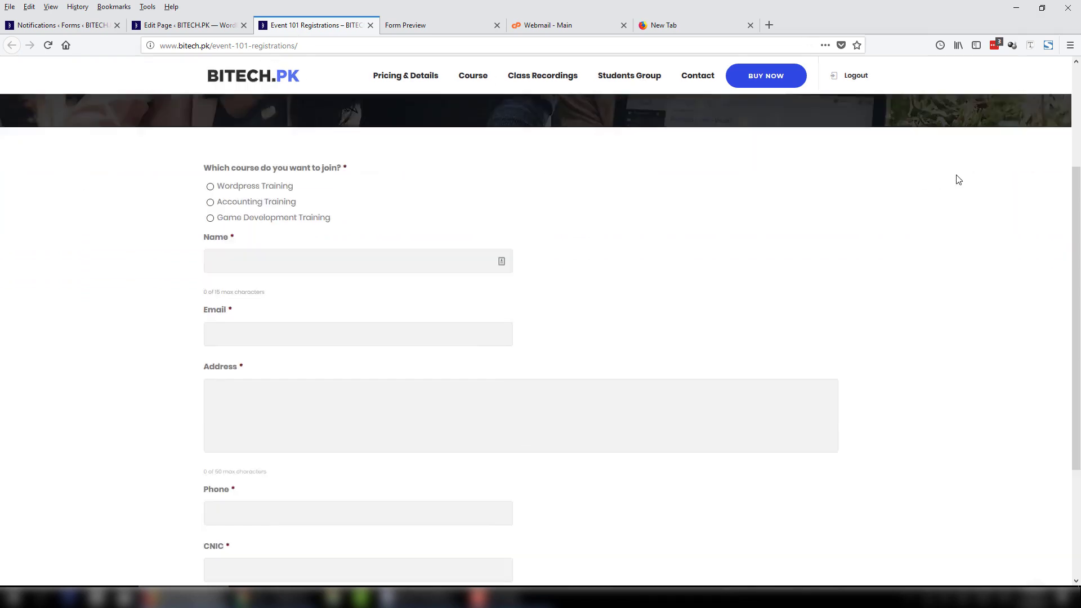
pyautogui.scroll(5, 957, 176)
pyautogui.scroll(-2, 449, 234)
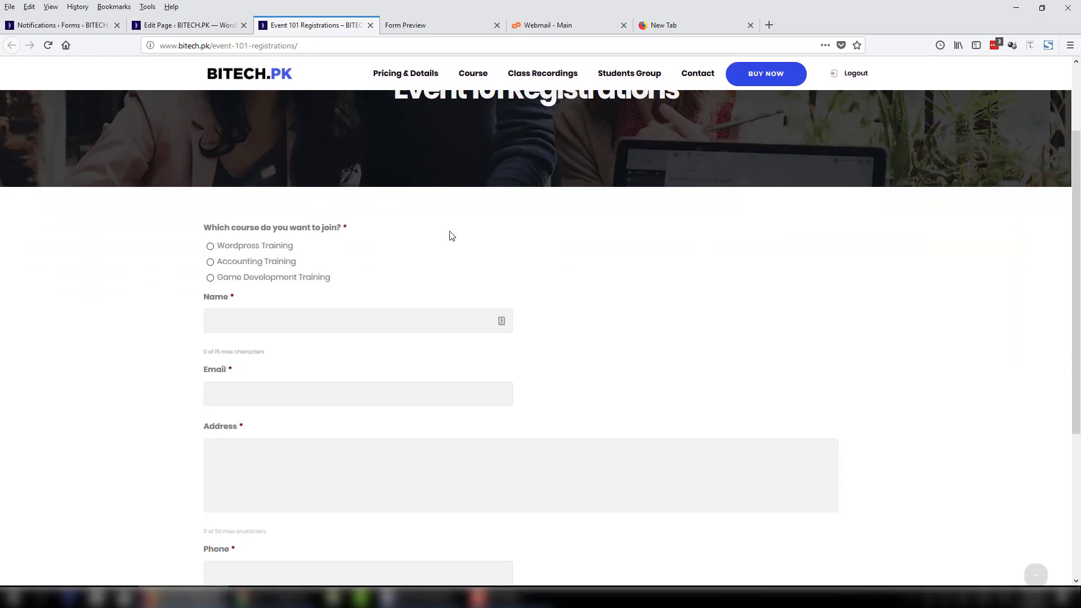
pyautogui.click(264, 244)
pyautogui.click(306, 314)
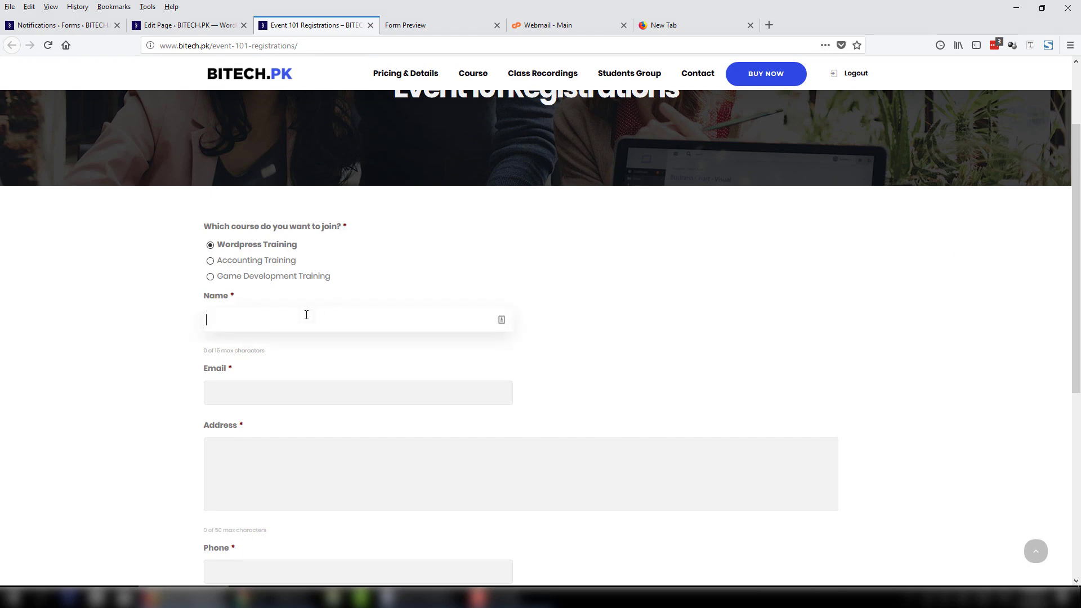
pyautogui.press('Tab')
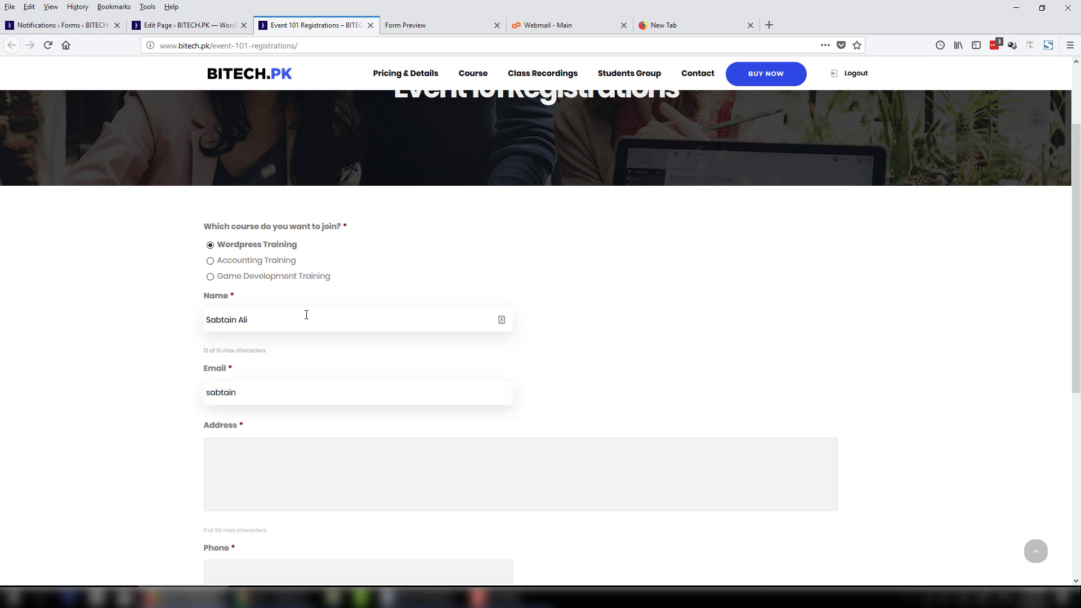
pyautogui.press('Tab')
pyautogui.write('asdfasdfadfadfad')
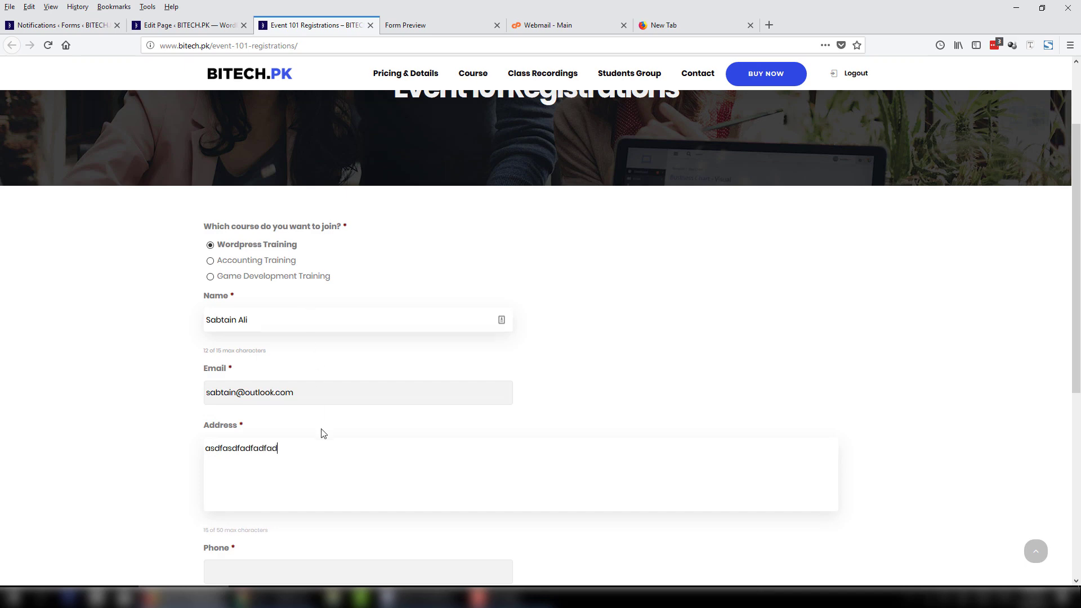
pyautogui.hotkey('ctrl', 'a')
pyautogui.write('THis i')
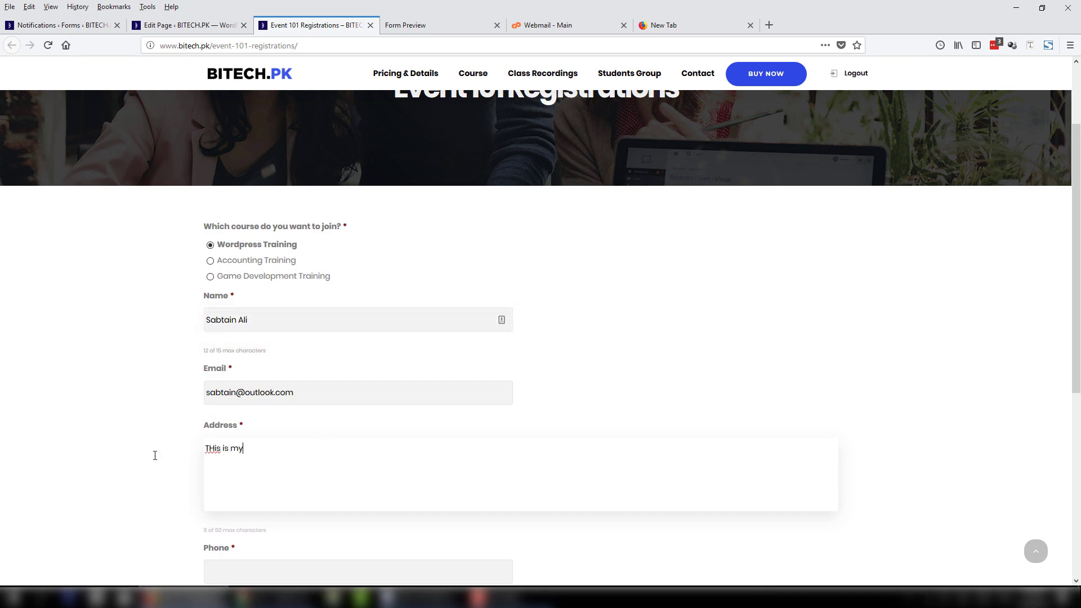
pyautogui.write('s my address')
pyautogui.press('Tab')
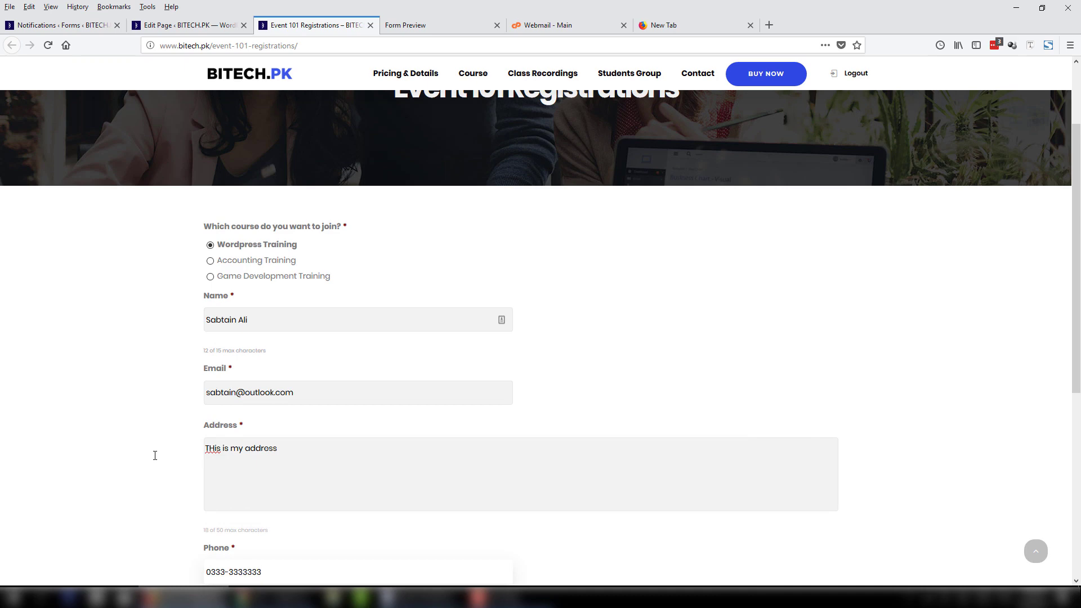
# Enter the applicant's national ID number and answer the Wordpress knowledge question with 'I k'.
pyautogui.scroll(-4, 155, 455)
pyautogui.click(275, 415)
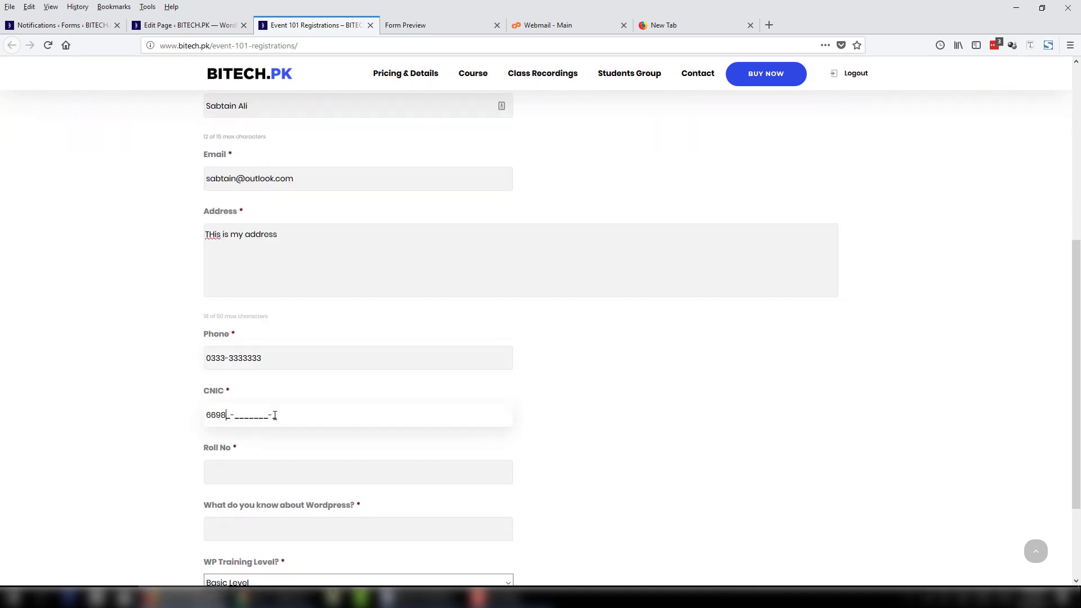
pyautogui.click(313, 476)
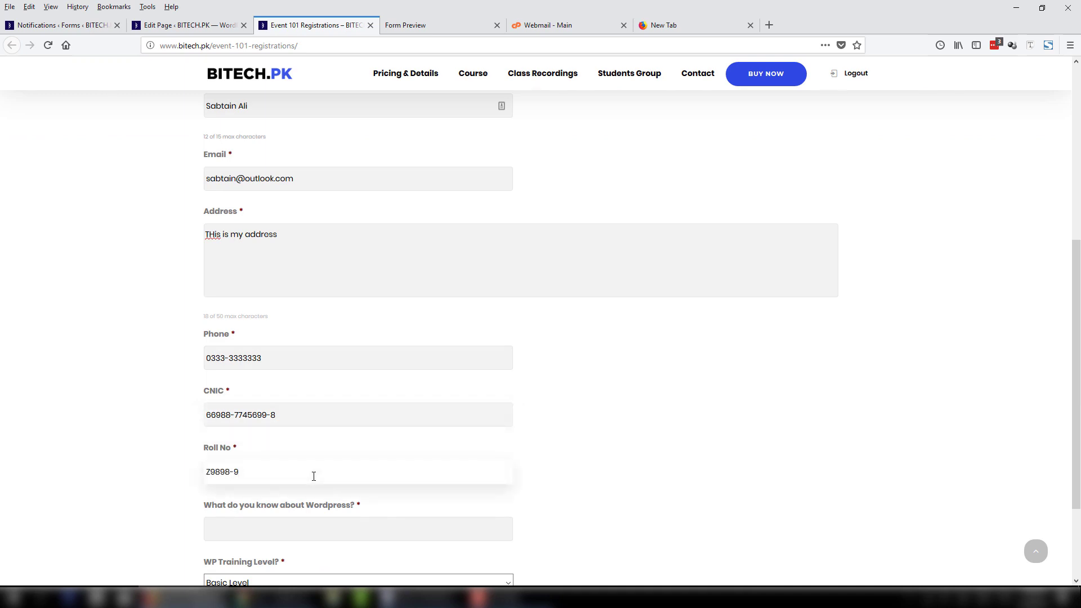
pyautogui.click(305, 521)
pyautogui.write('asdfasdfas')
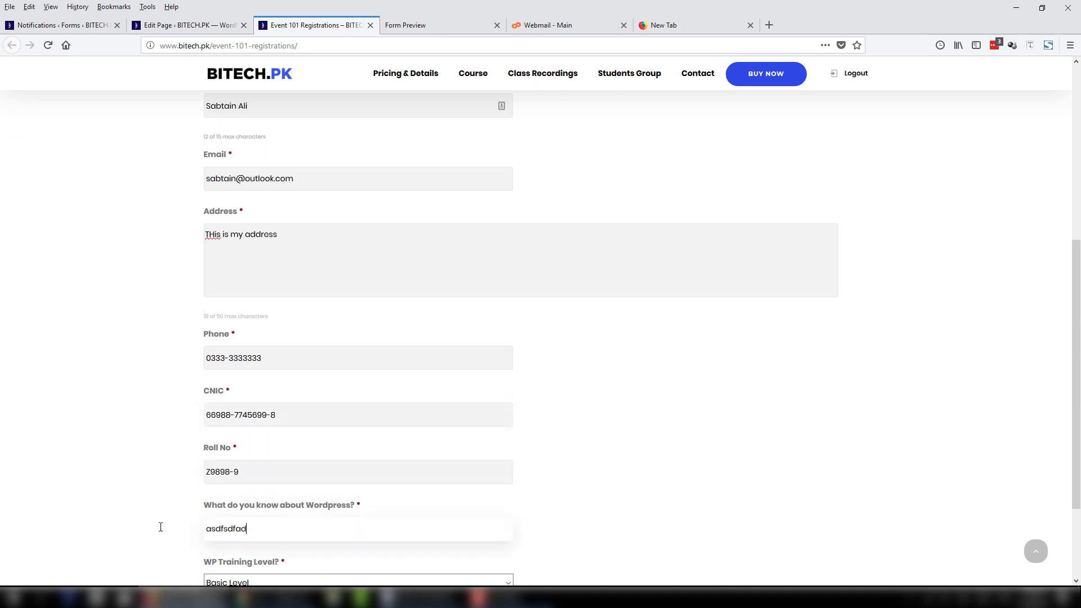
pyautogui.hotkey('ctrl', 'a')
pyautogui.write('I k')
# Set WP Training Level to Advance Level, submit the registration, then switch to webmail.
pyautogui.scroll(-3, 299, 459)
pyautogui.click(300, 459)
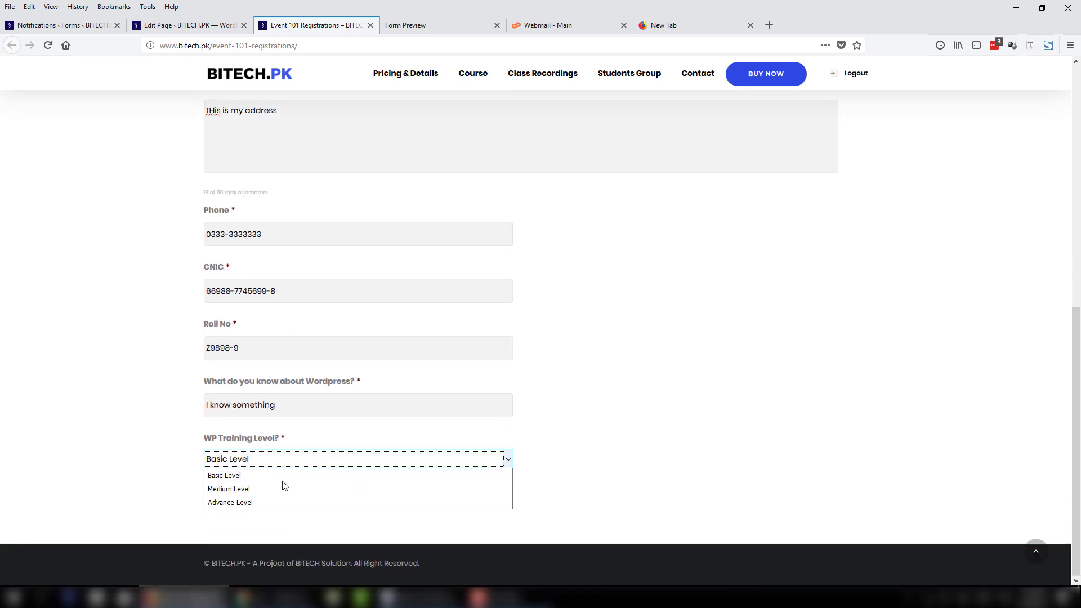
pyautogui.click(262, 502)
pyautogui.click(244, 501)
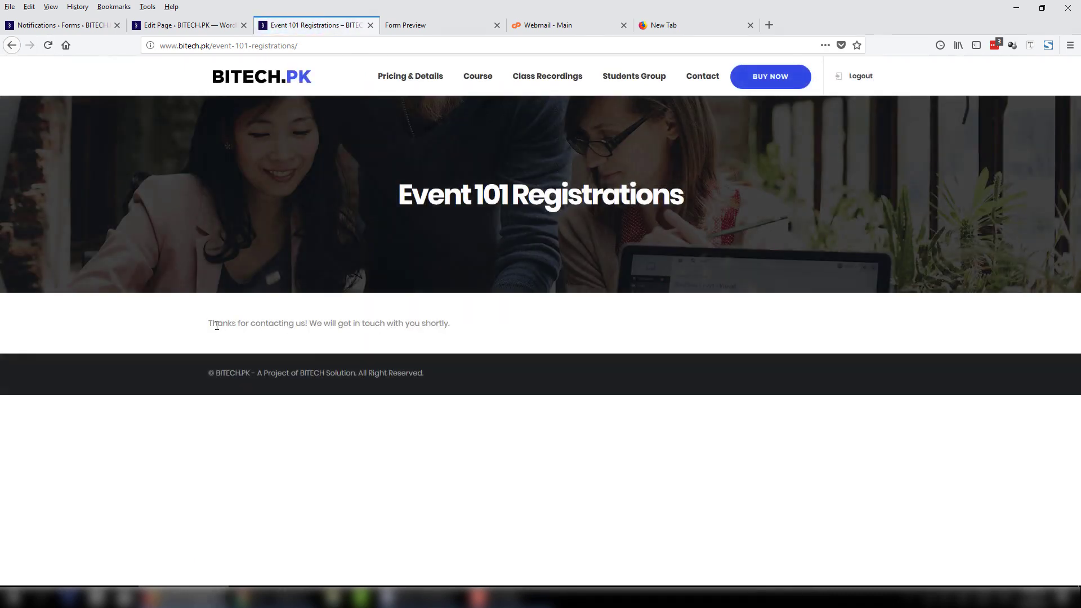
pyautogui.moveTo(208, 324); pyautogui.dragTo(499, 331)
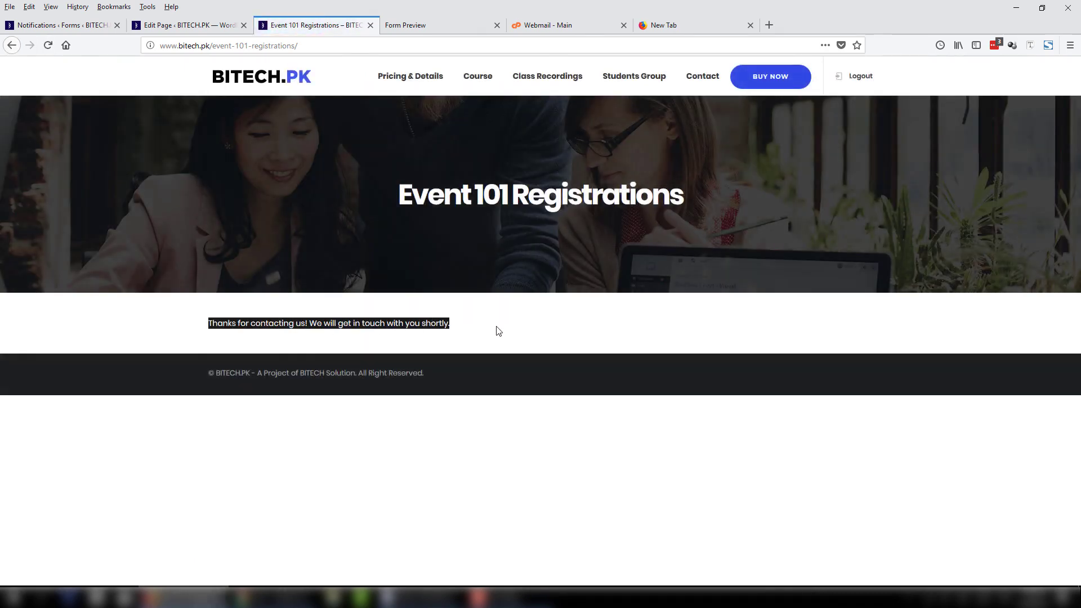
pyautogui.click(501, 329)
pyautogui.click(555, 26)
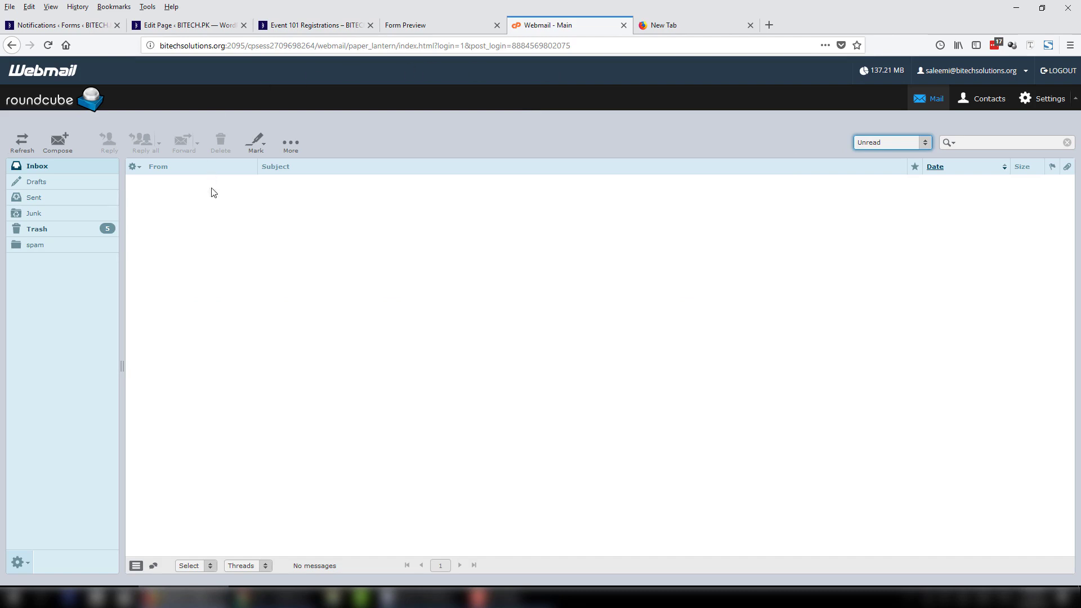
# Open the 'New submission from Event 101' email in the inbox, then return to the form preview.
pyautogui.click(96, 164)
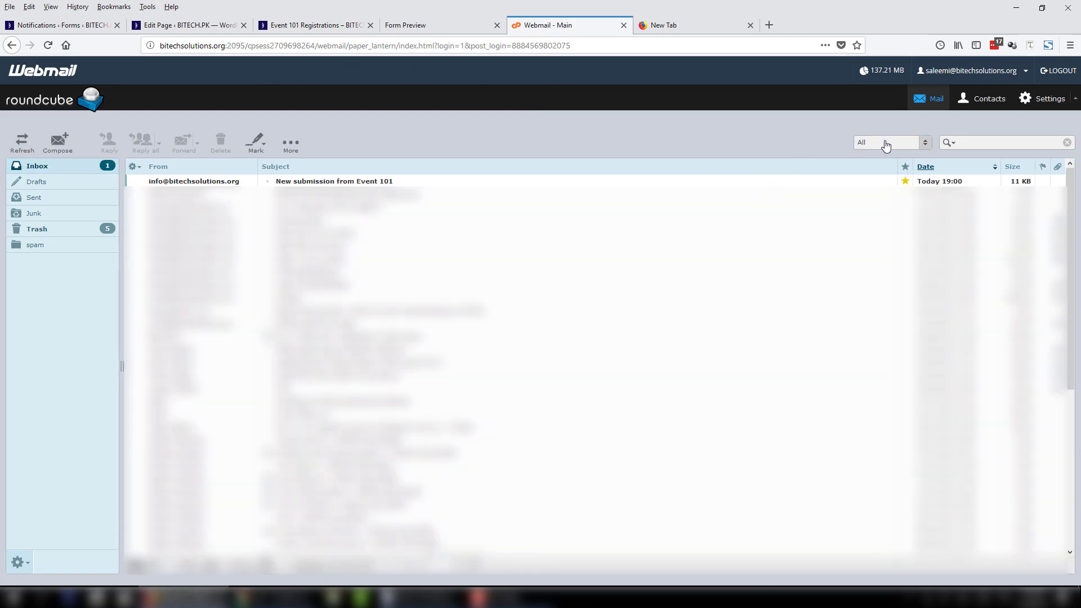
pyautogui.doubleClick(303, 181)
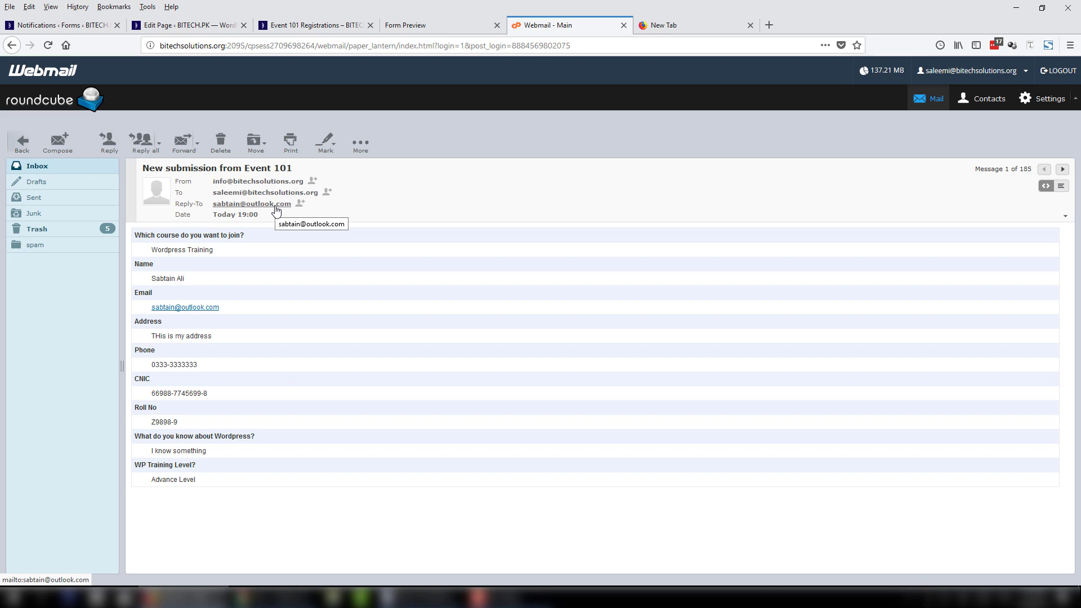
pyautogui.click(459, 26)
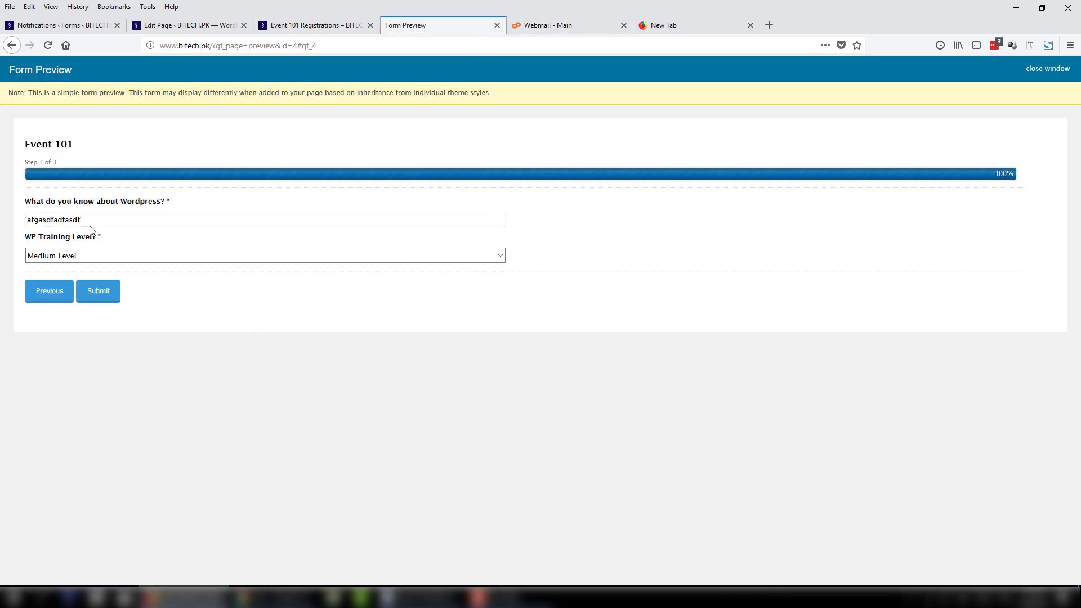
# Go back to the filled-in registration form, select its email value, and return to the submission email.
pyautogui.click(315, 25)
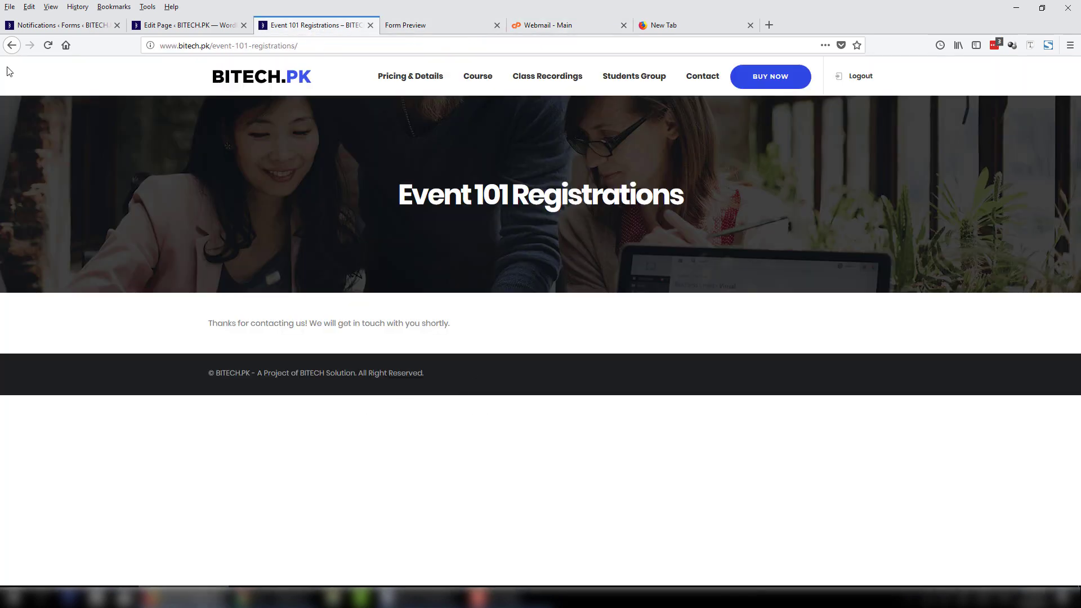
pyautogui.click(11, 45)
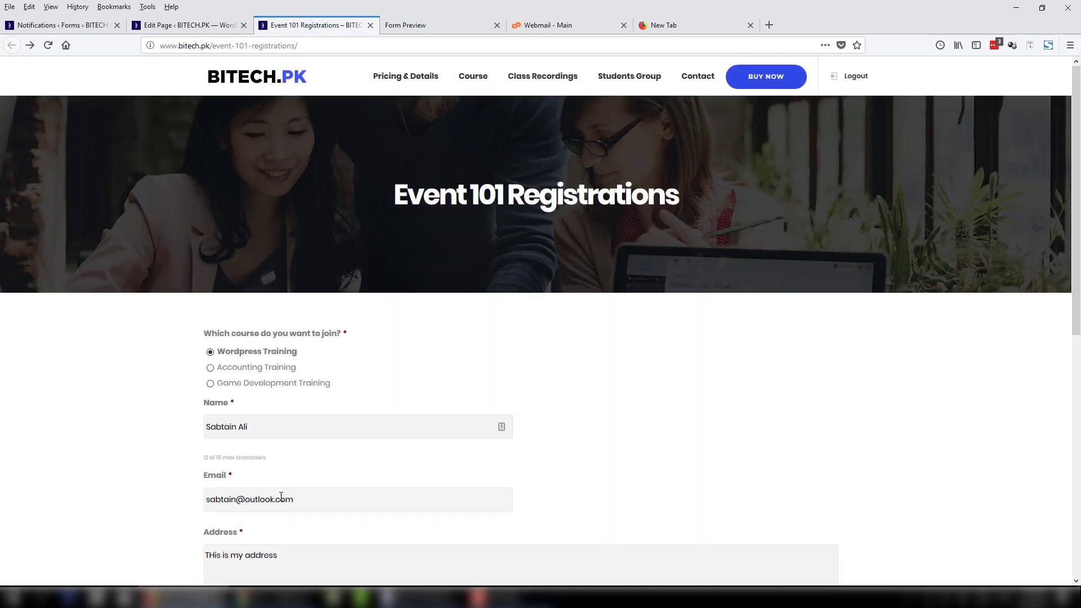
pyautogui.doubleClick(287, 500)
pyautogui.moveTo(218, 505); pyautogui.dragTo(166, 506)
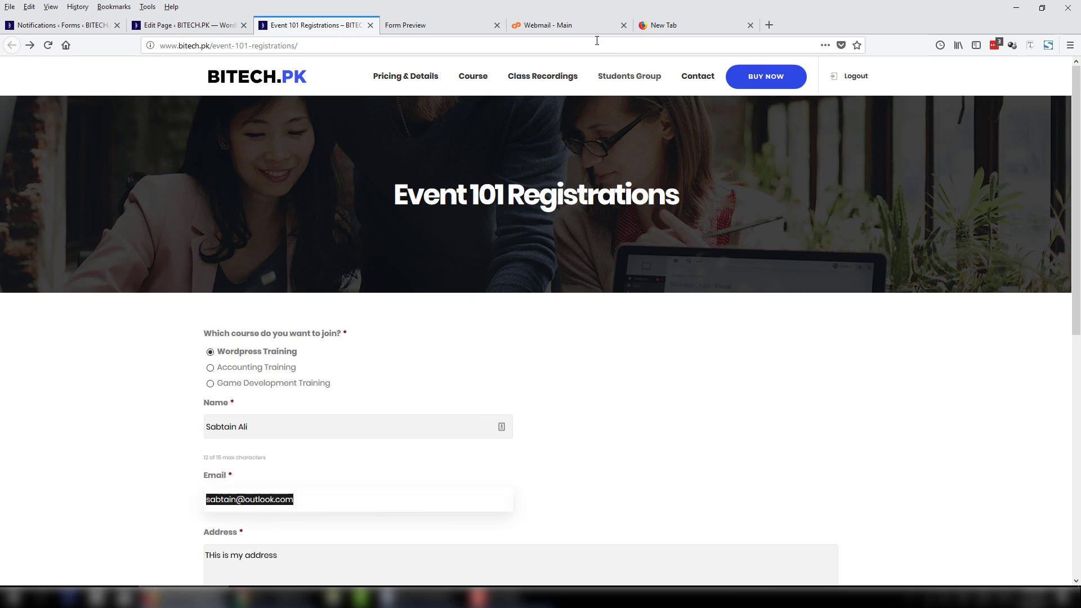
pyautogui.click(585, 26)
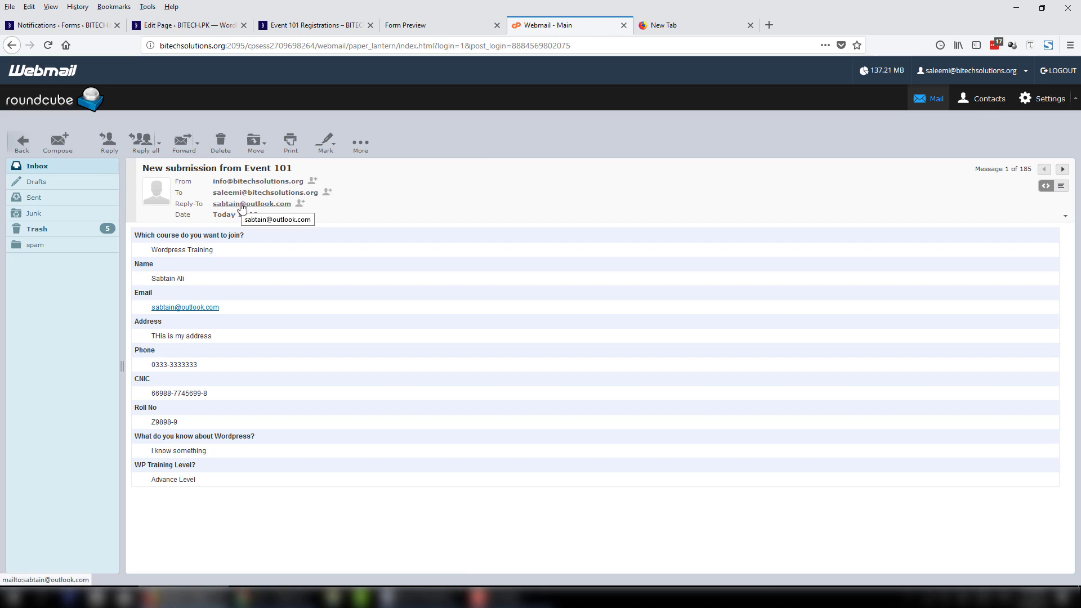
# Reply to the Event 101 submission email and highlight the applicant's address in the To field.
pyautogui.moveTo(227, 263); pyautogui.dragTo(161, 261)
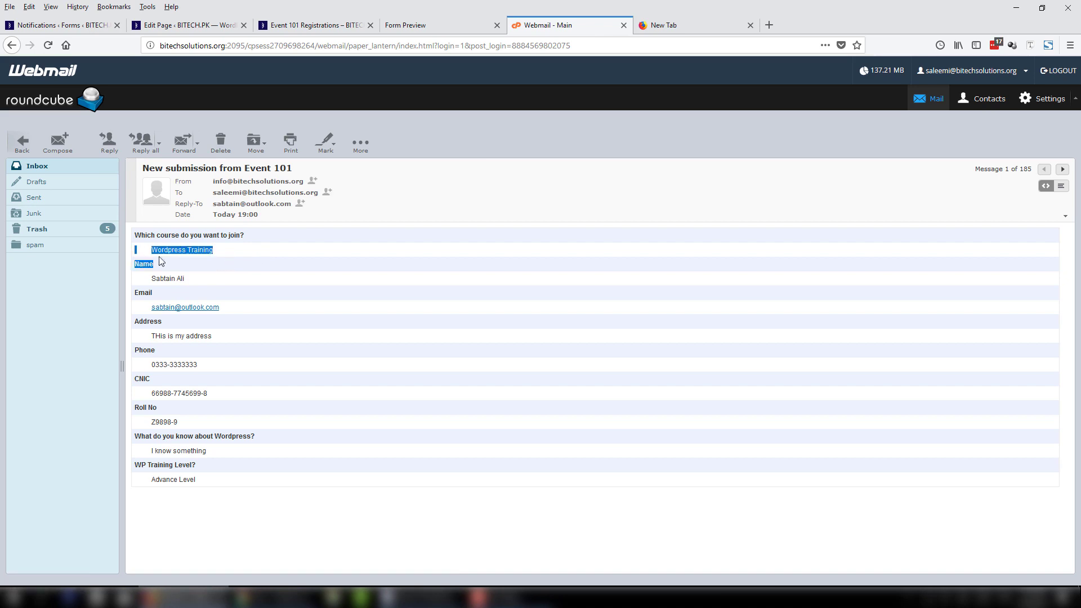
pyautogui.moveTo(211, 480); pyautogui.dragTo(137, 242)
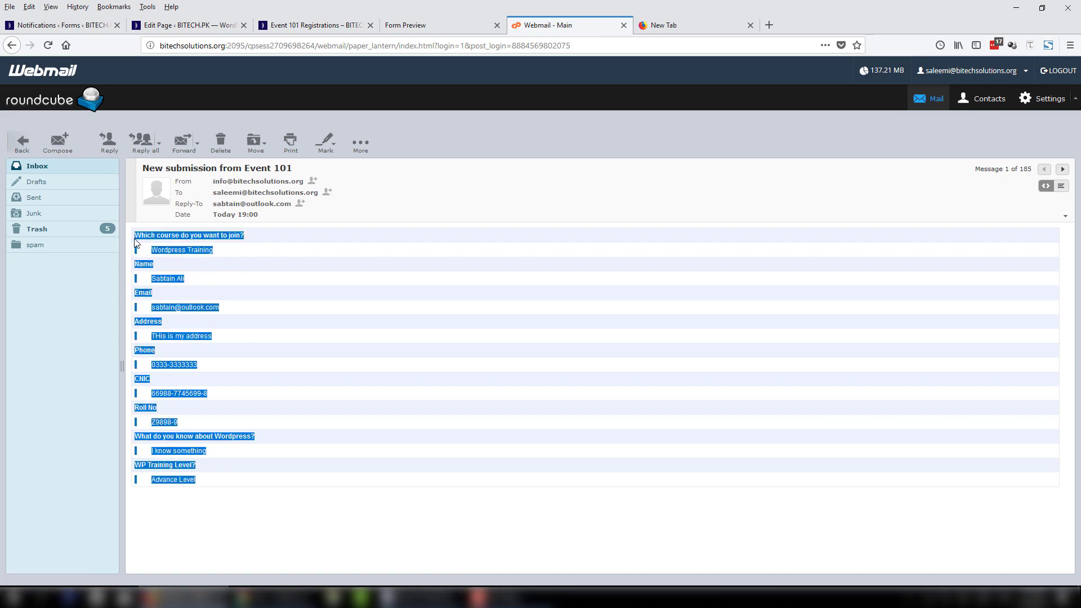
pyautogui.click(274, 265)
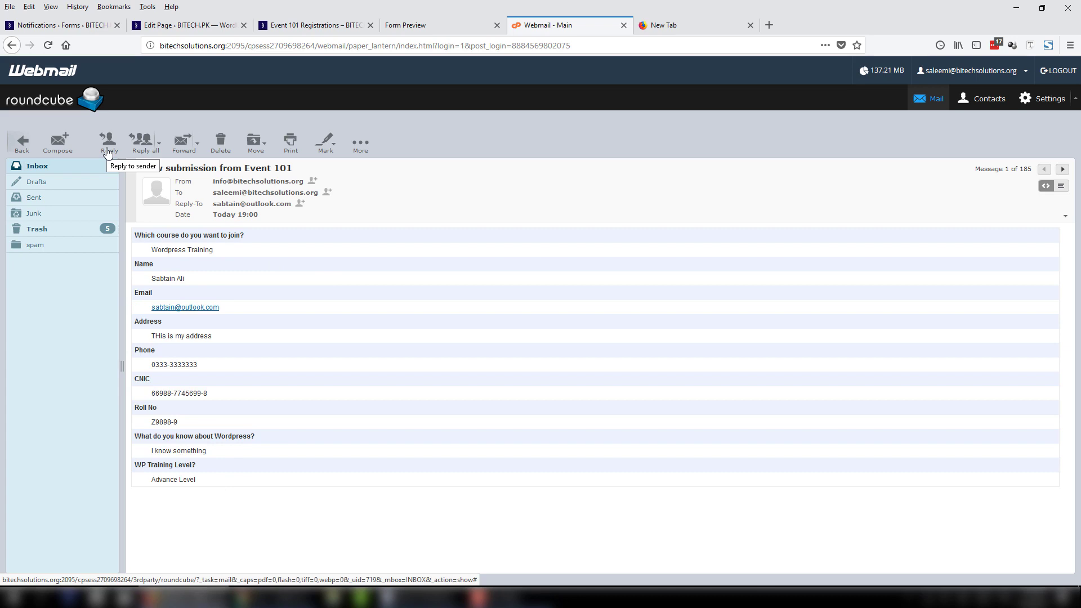
pyautogui.click(108, 153)
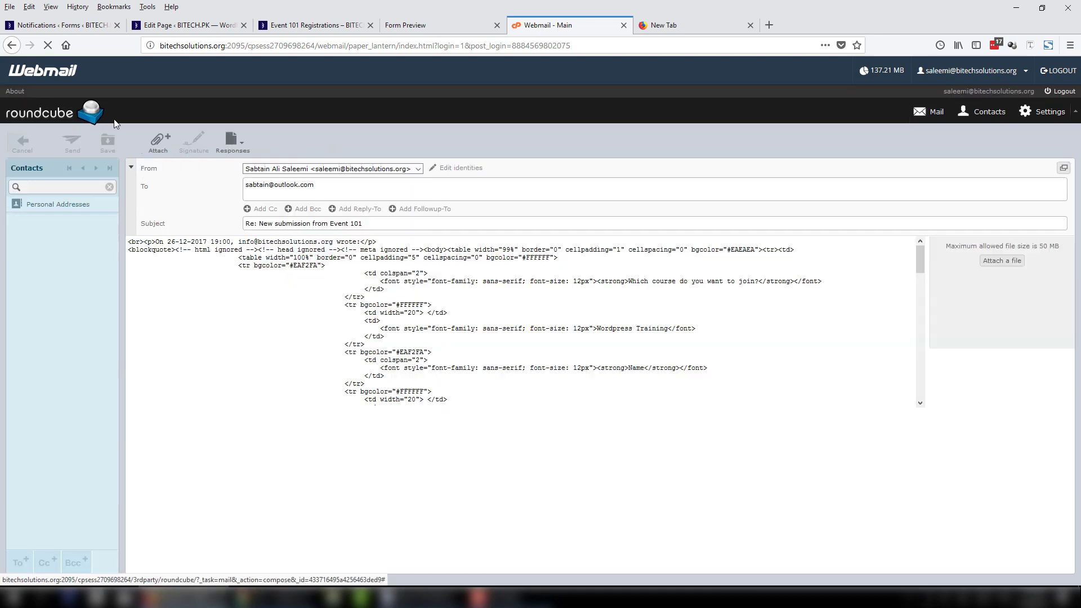
pyautogui.moveTo(324, 184); pyautogui.dragTo(186, 181)
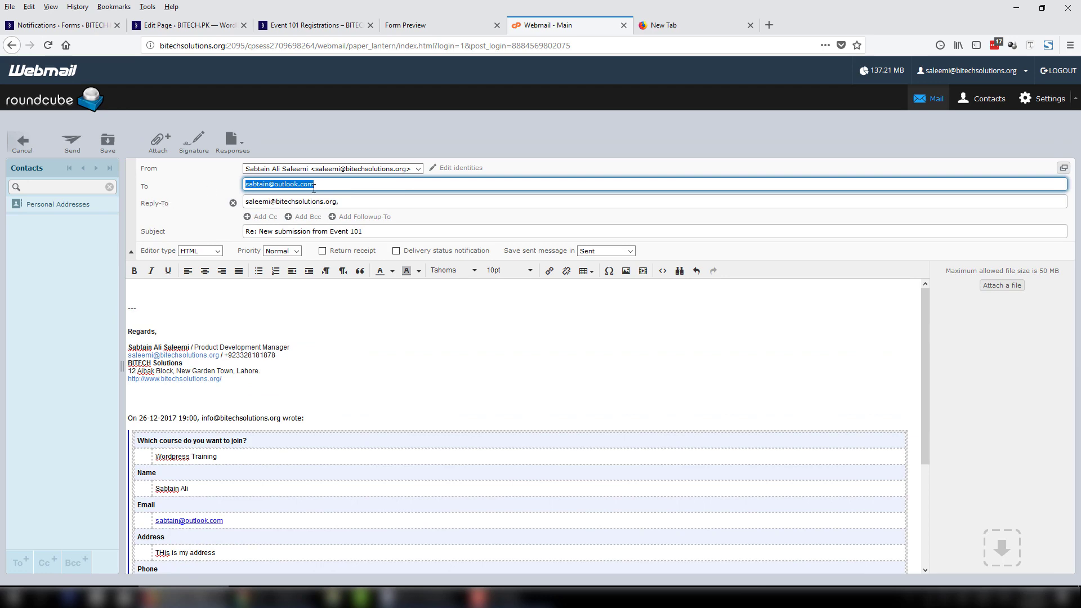
pyautogui.moveTo(325, 184); pyautogui.dragTo(231, 175)
pyautogui.click(62, 25)
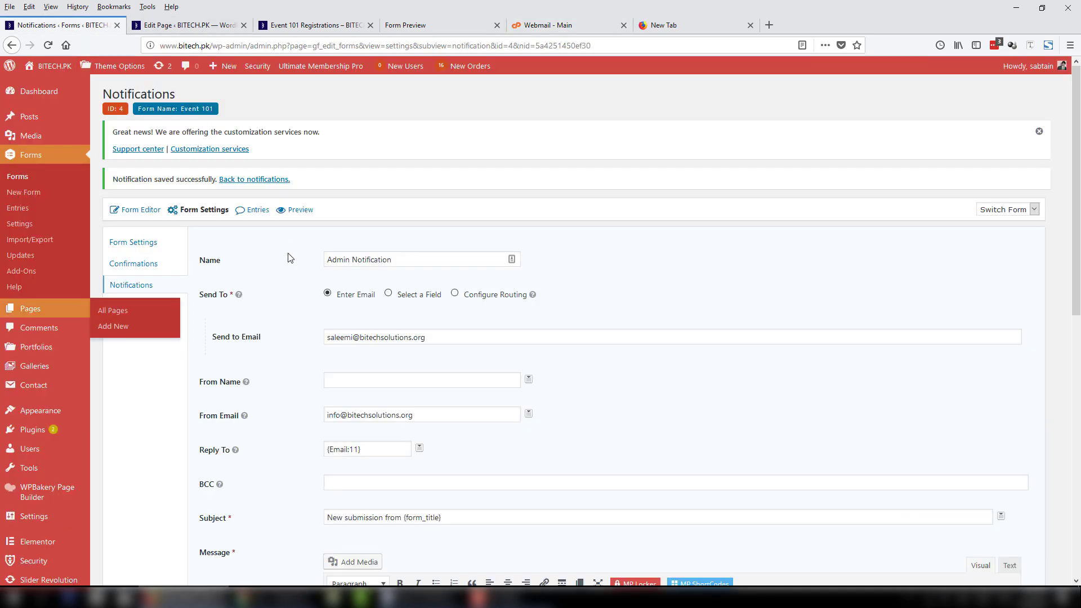
pyautogui.scroll(-4, 353, 322)
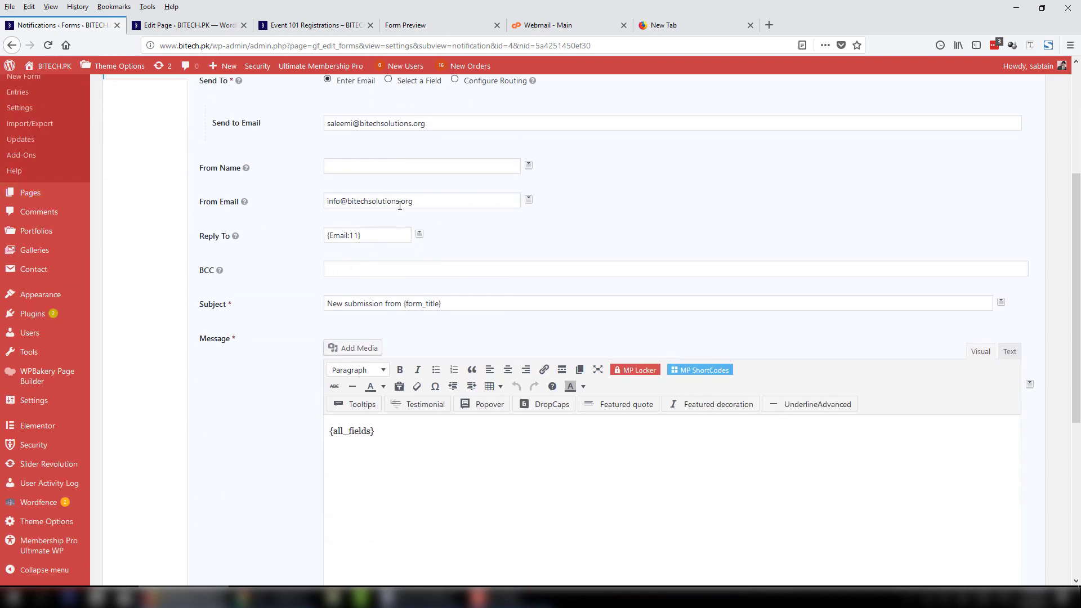
pyautogui.tripleClick(368, 201)
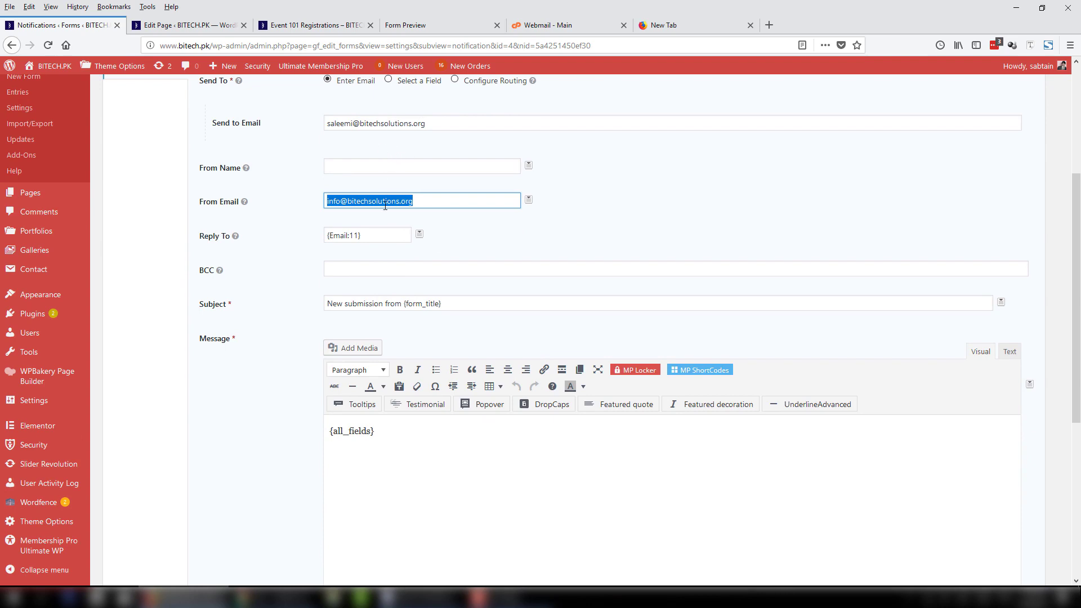
pyautogui.click(447, 235)
pyautogui.moveTo(459, 117); pyautogui.dragTo(242, 119)
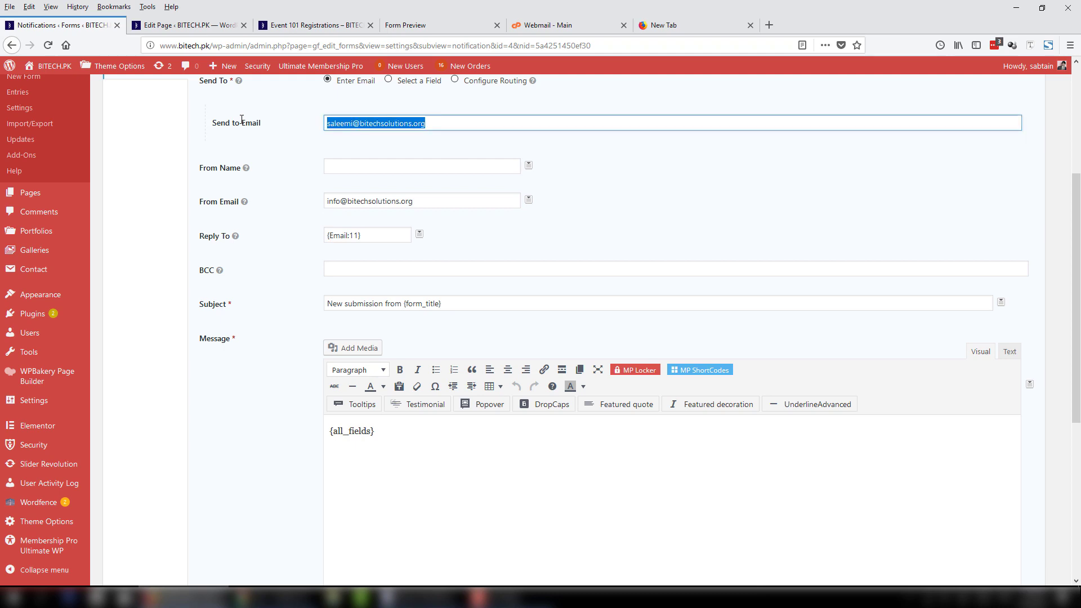
pyautogui.click(462, 126)
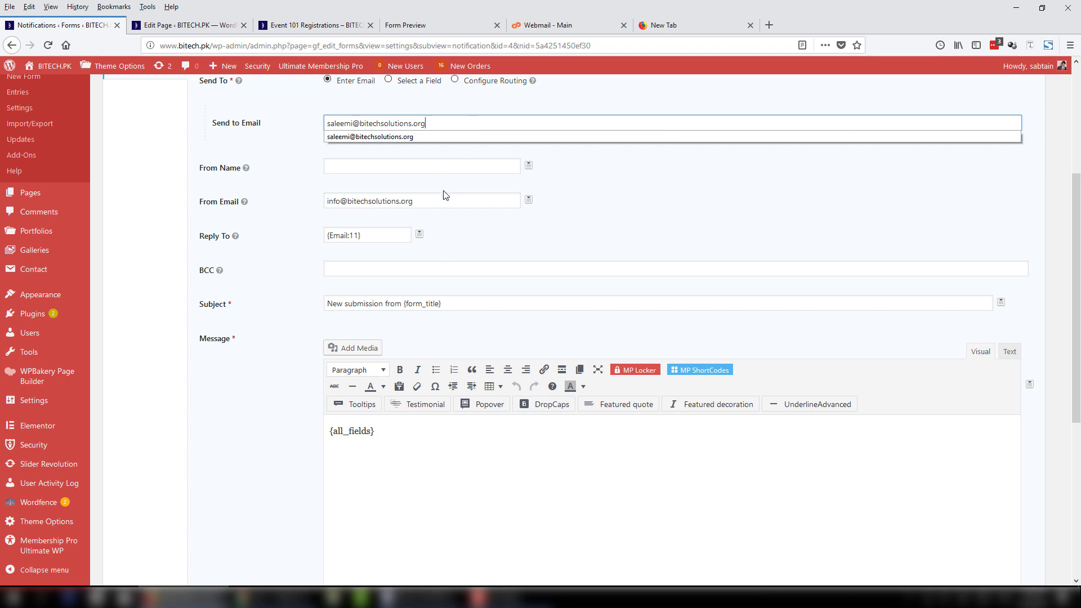
pyautogui.moveTo(444, 201); pyautogui.dragTo(292, 209)
pyautogui.click(434, 205)
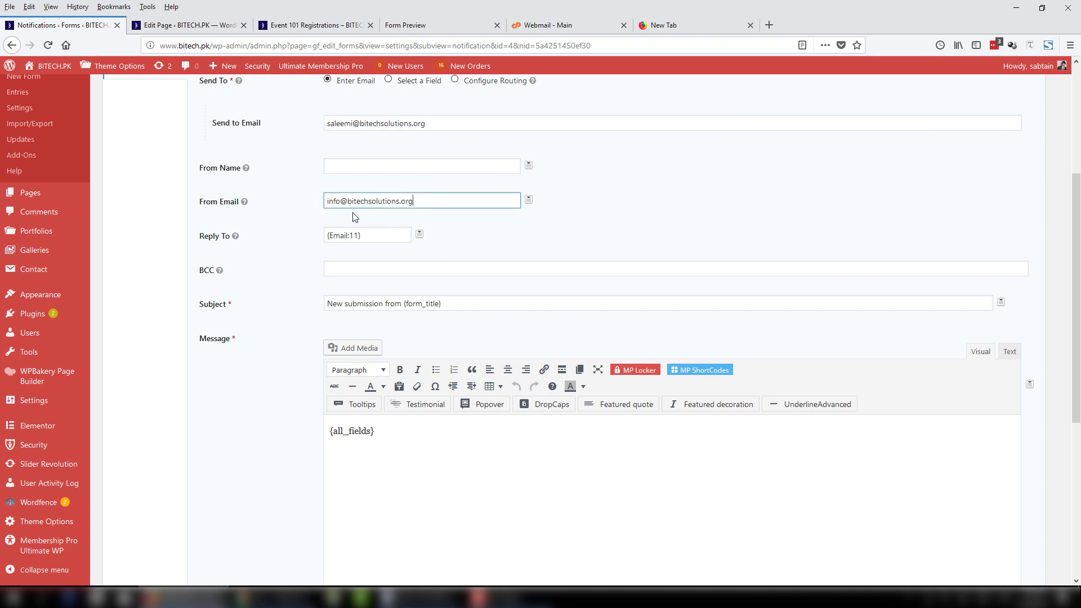
pyautogui.click(419, 233)
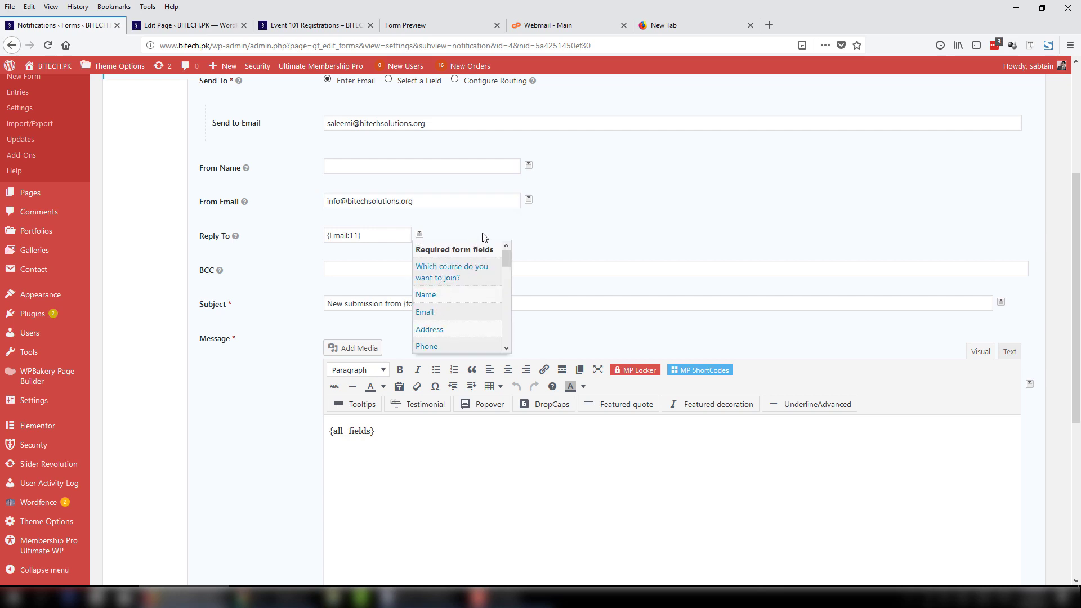
pyautogui.click(434, 440)
pyautogui.scroll(-5, 191, 440)
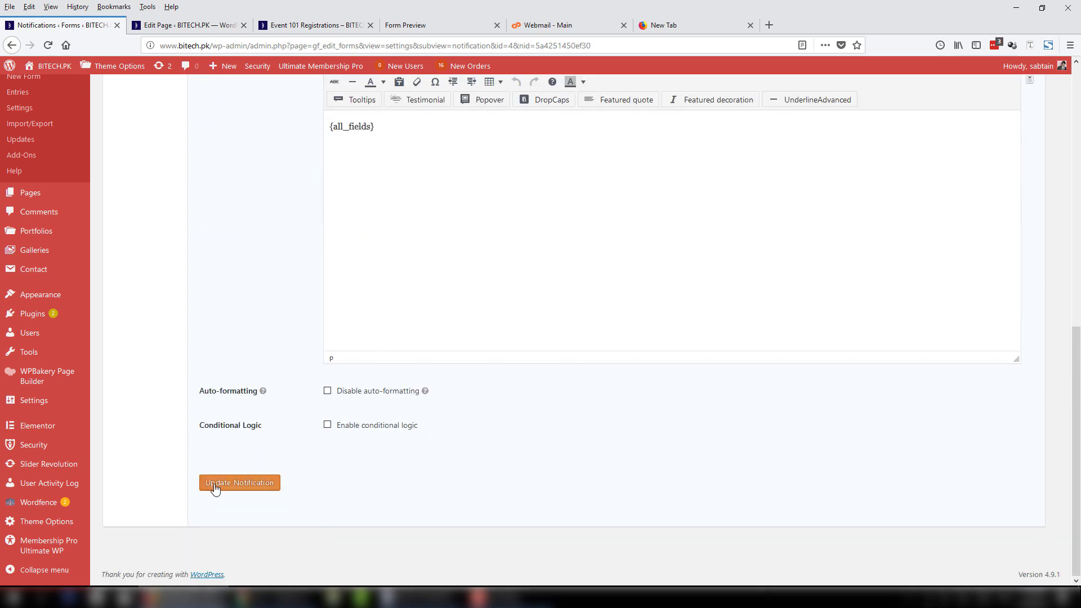
# Save the Event 101 admin notification, check the form preview, and return to the notifications list.
pyautogui.click(216, 484)
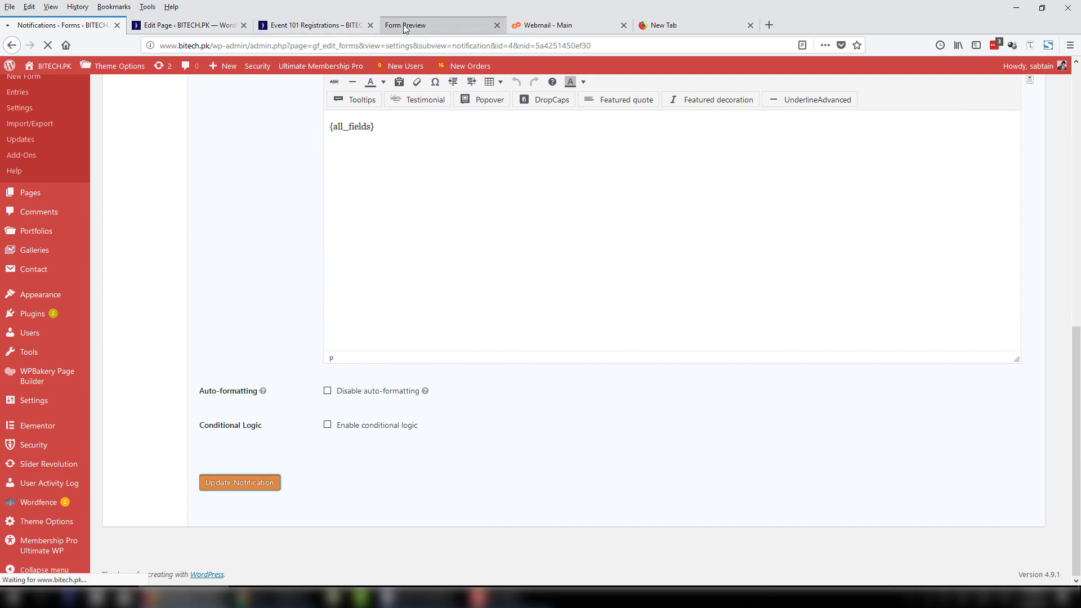
pyautogui.click(403, 25)
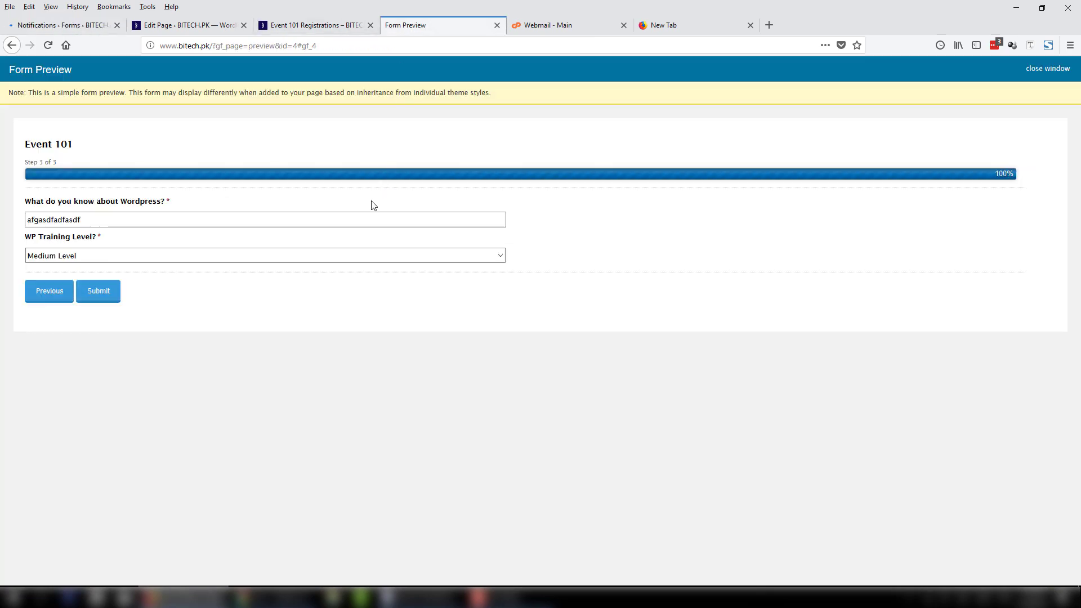
pyautogui.click(51, 26)
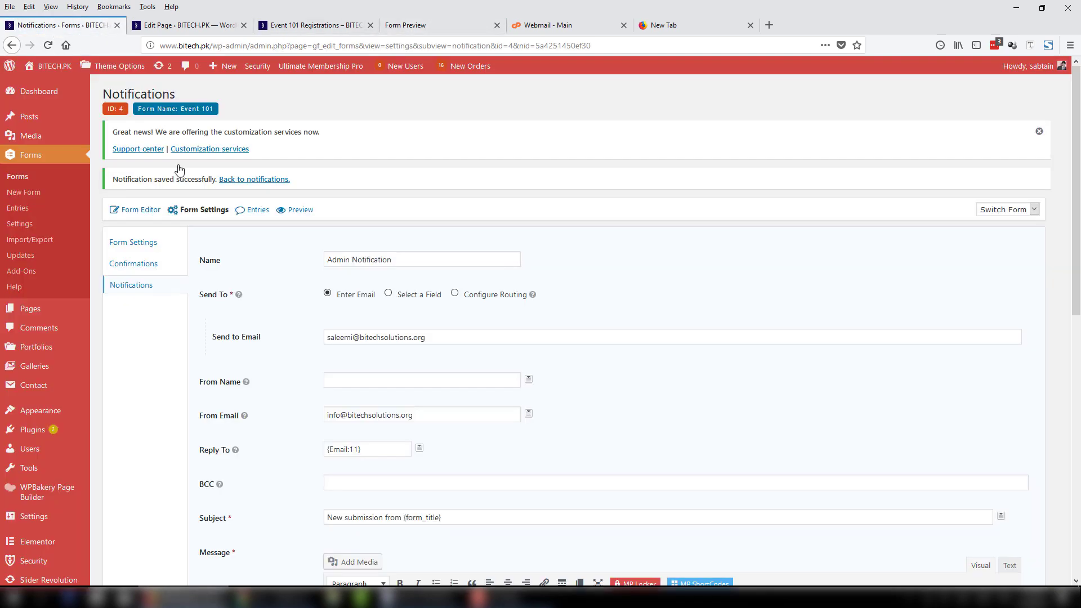
pyautogui.click(287, 179)
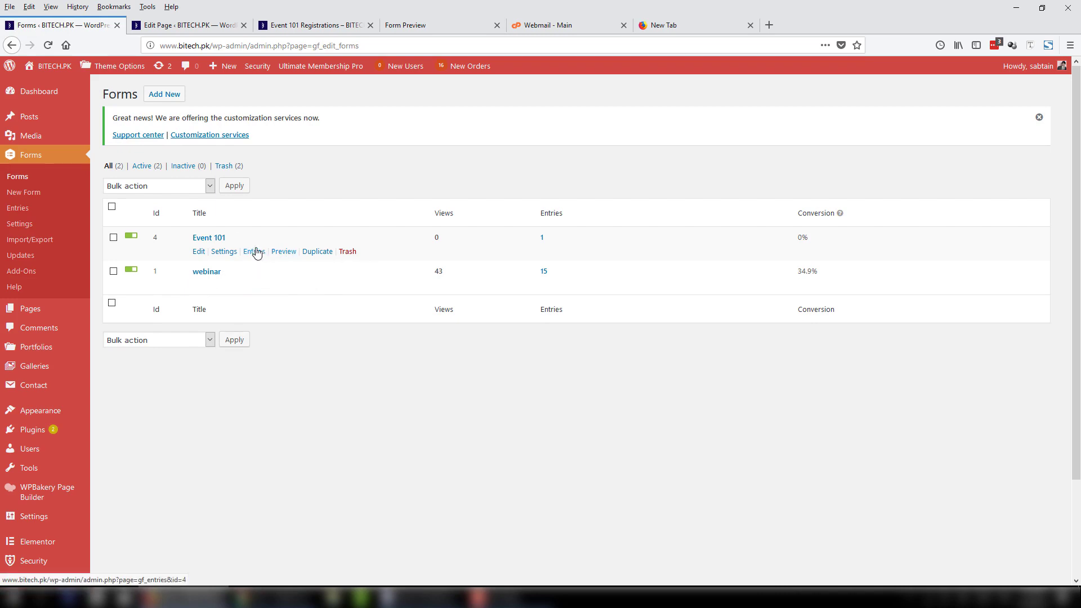
# On the Import/Export page, choose Event 101 and select all its fields for export.
pyautogui.click(48, 246)
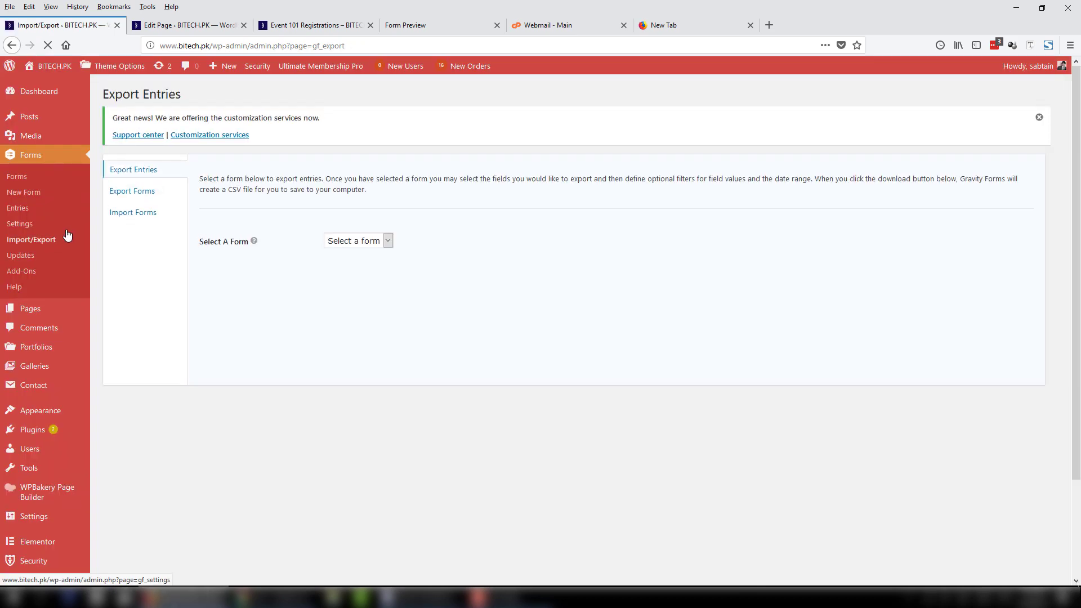
pyautogui.click(357, 241)
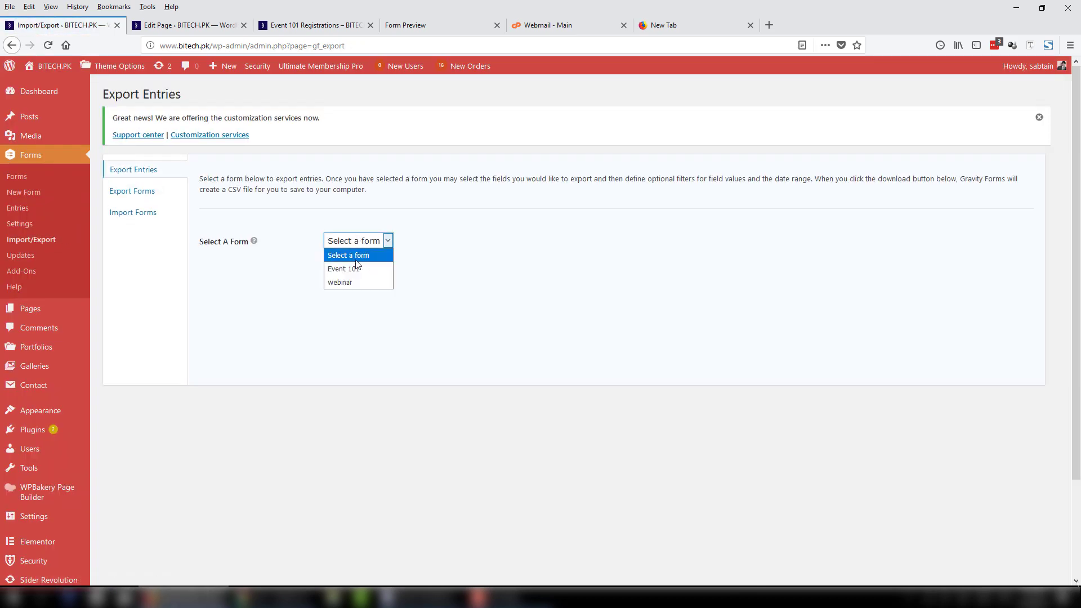
pyautogui.click(356, 264)
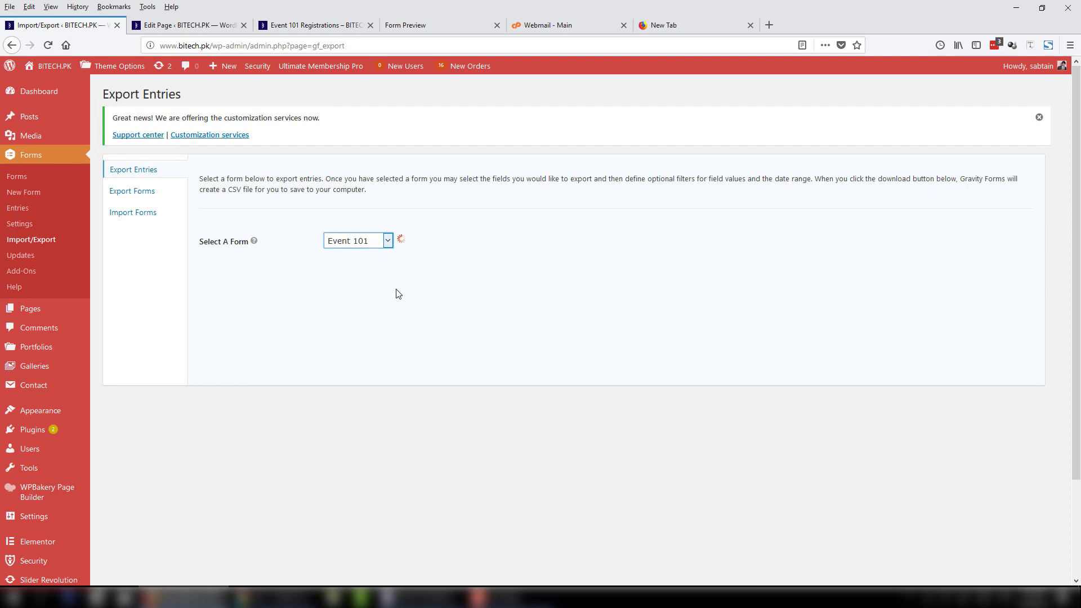
pyautogui.scroll(-4, 371, 303)
pyautogui.scroll(4, 361, 310)
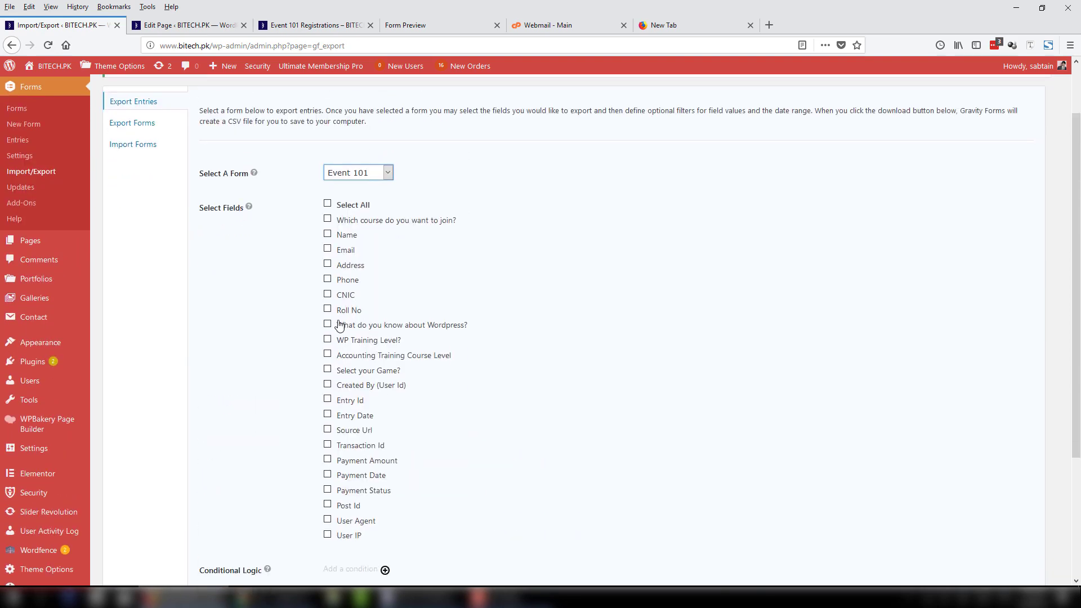
pyautogui.click(327, 248)
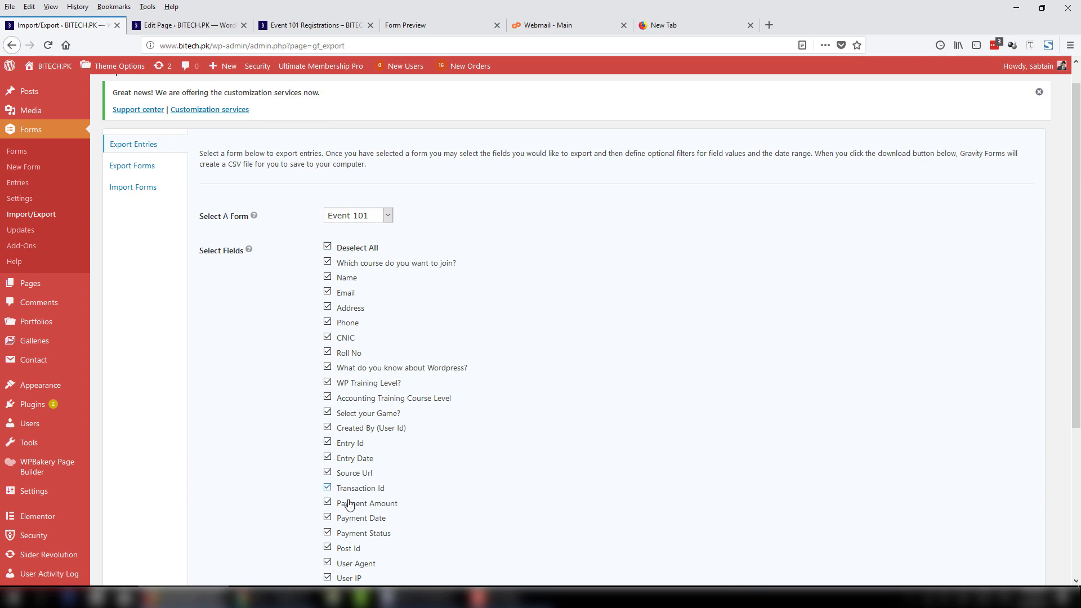
pyautogui.scroll(-2, 425, 443)
pyautogui.scroll(-2, 424, 444)
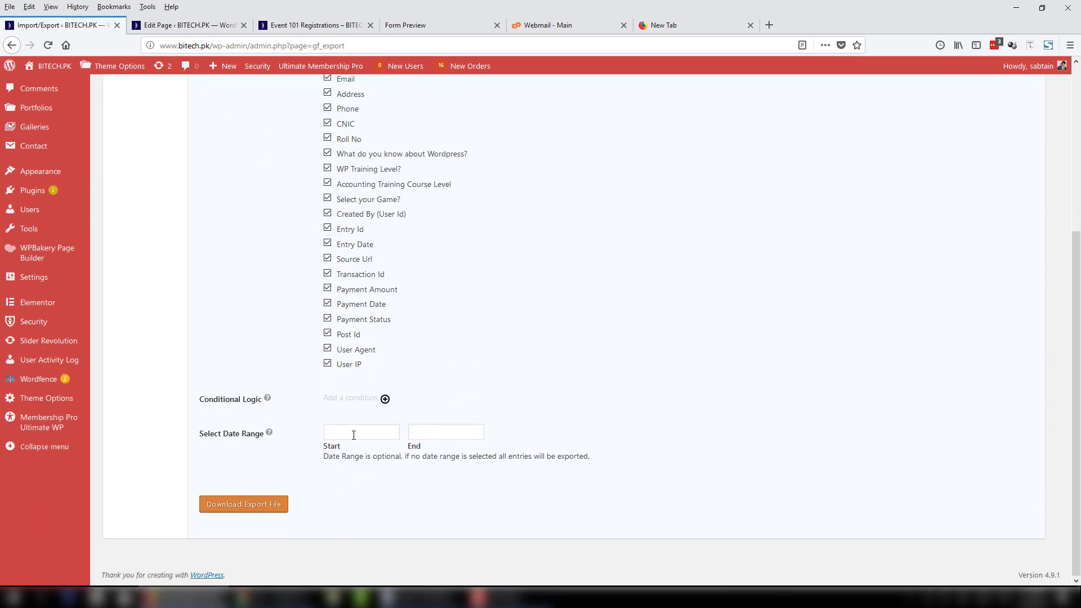
# Add an export condition: 'Which course do you want to join?' is Wordpress Training.
pyautogui.click(386, 399)
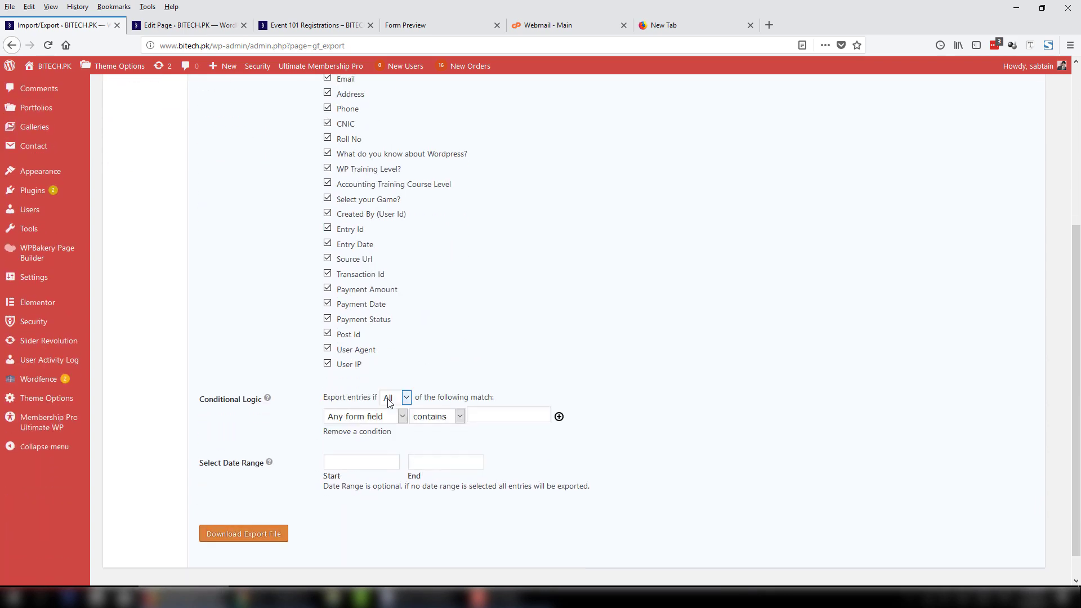
pyautogui.click(384, 419)
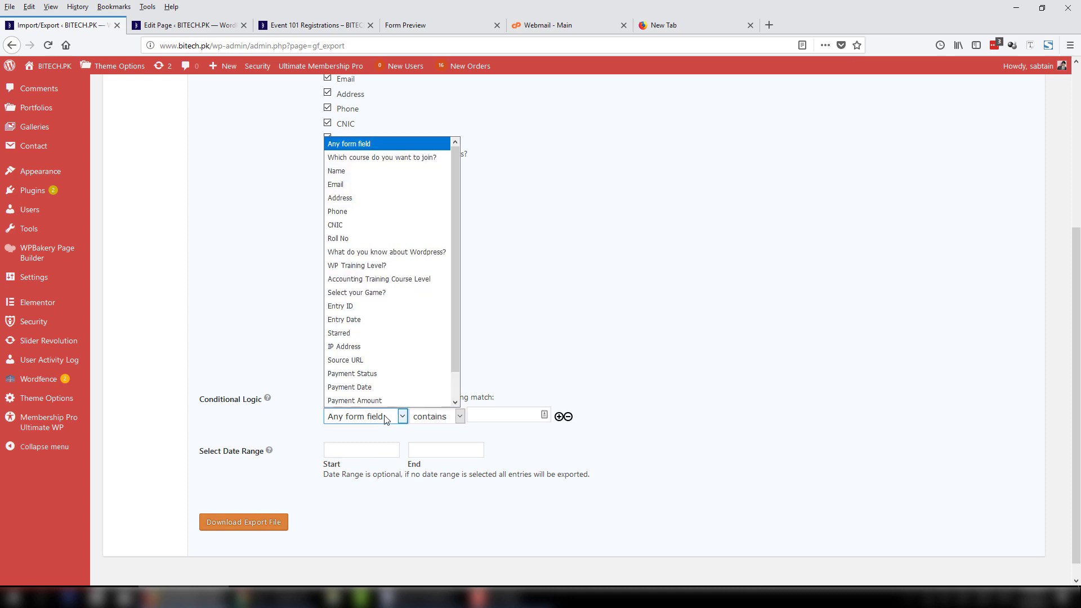
pyautogui.click(383, 158)
pyautogui.click(489, 416)
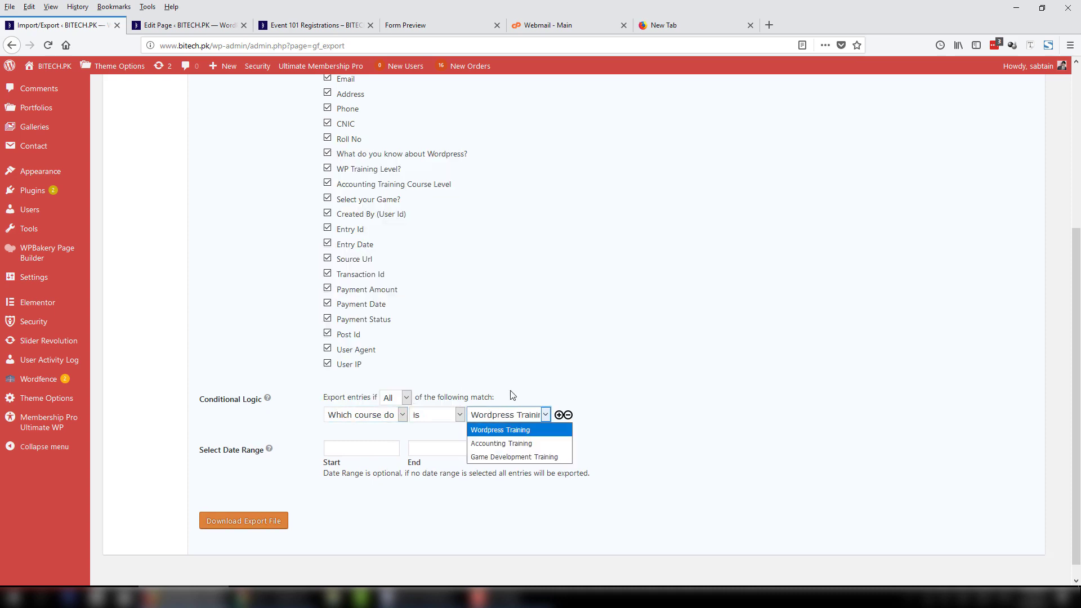
pyautogui.click(530, 431)
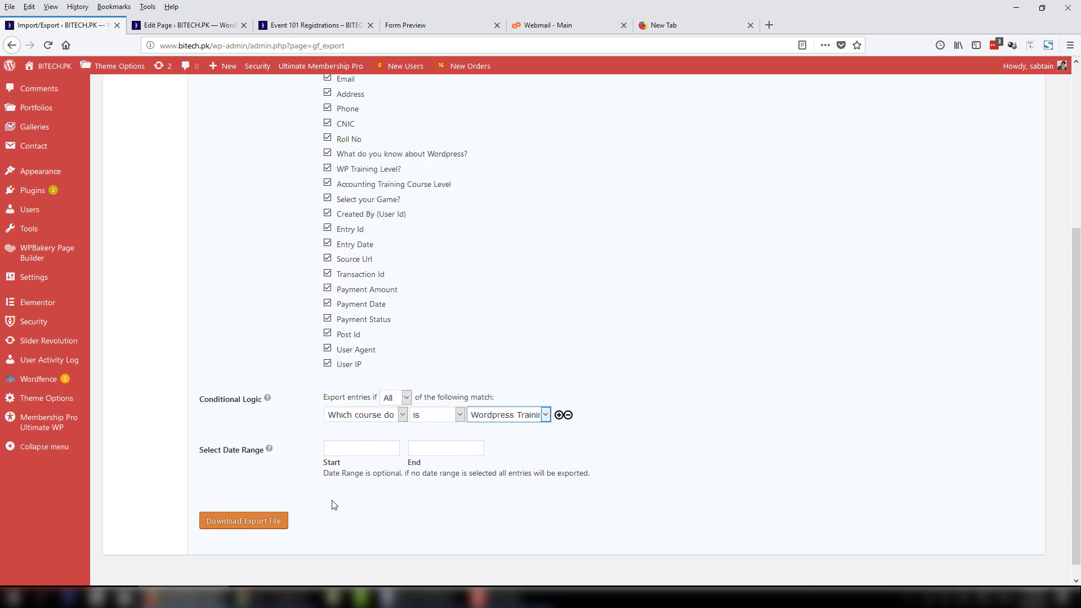
# Download the filtered entries as a CSV file, save it, and open it.
pyautogui.click(255, 519)
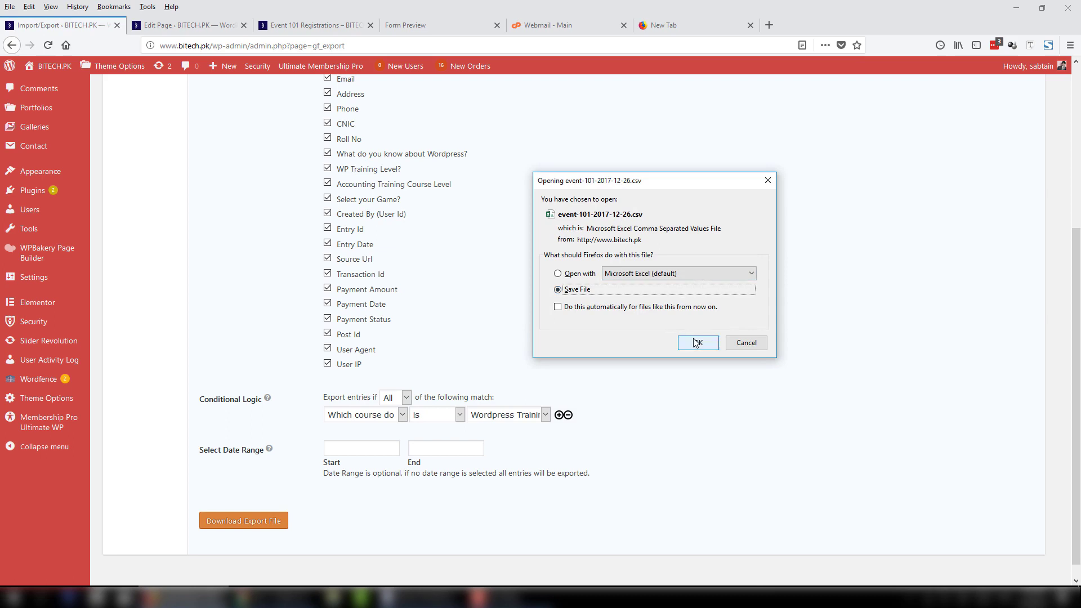
pyautogui.press('Return')
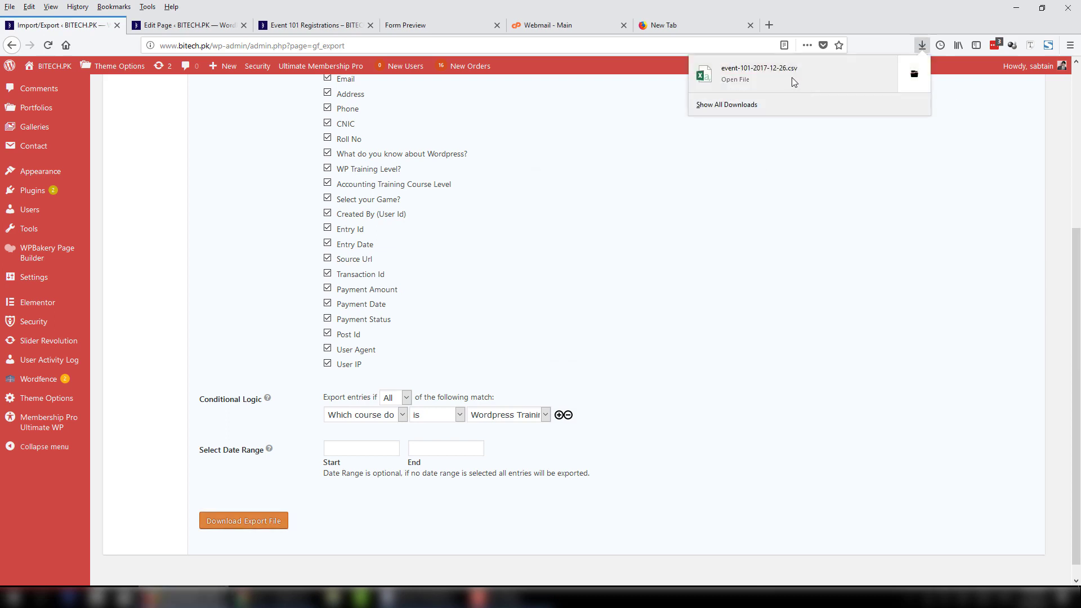
pyautogui.click(512, 246)
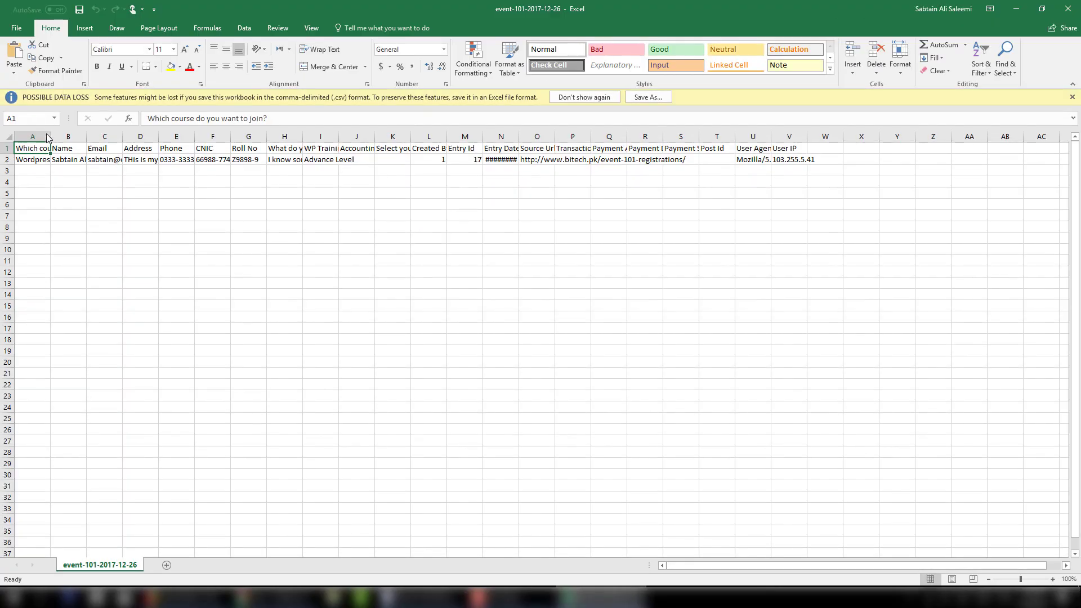
# AutoFit column A, then all columns of the exported sheet, to their contents.
pyautogui.doubleClick(50, 120)
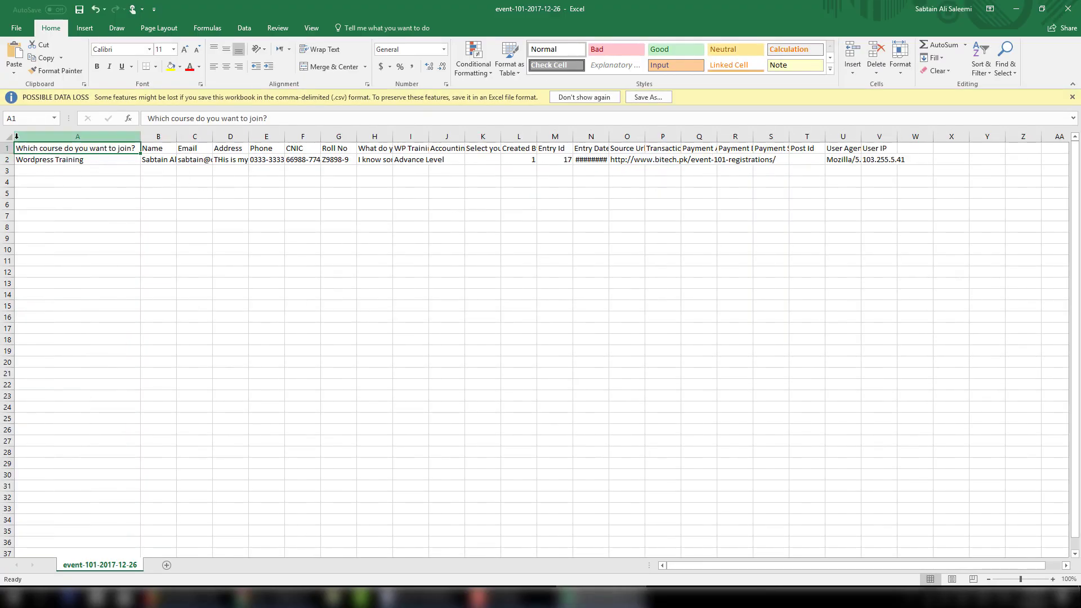
pyautogui.click(7, 137)
pyautogui.doubleClick(139, 137)
pyautogui.click(411, 208)
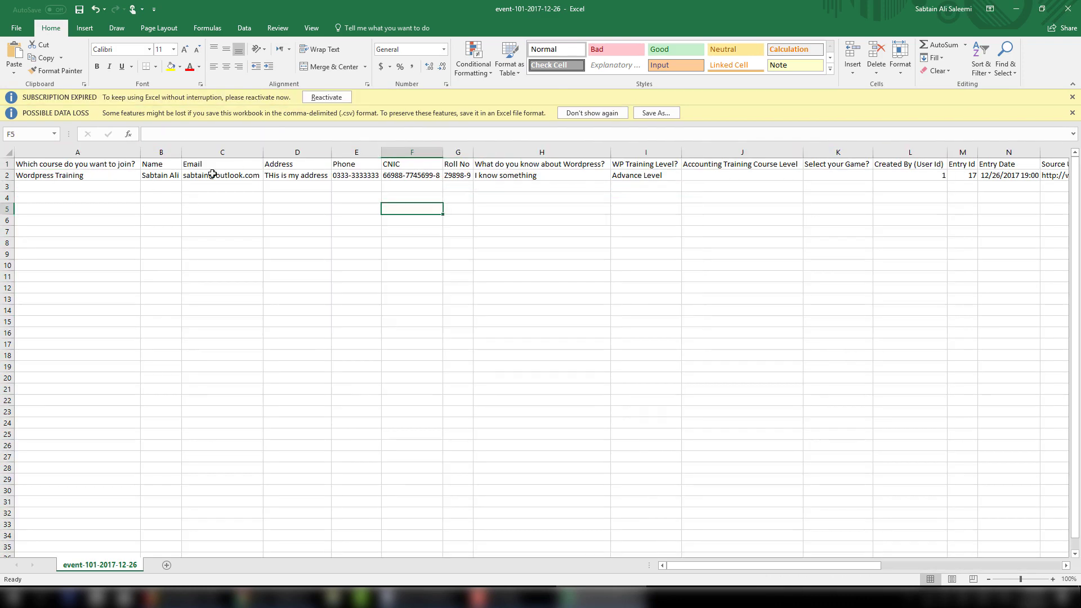
# Close Excel without saving and go to the WordPress dashboard.
pyautogui.click(1068, 9)
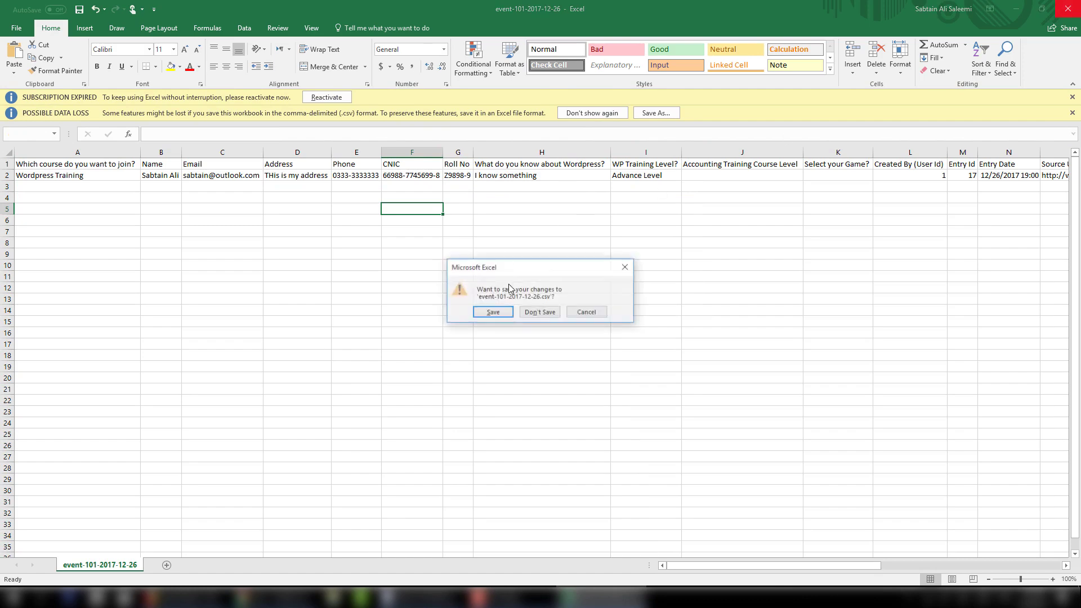
pyautogui.click(538, 309)
pyautogui.scroll(5, 541, 309)
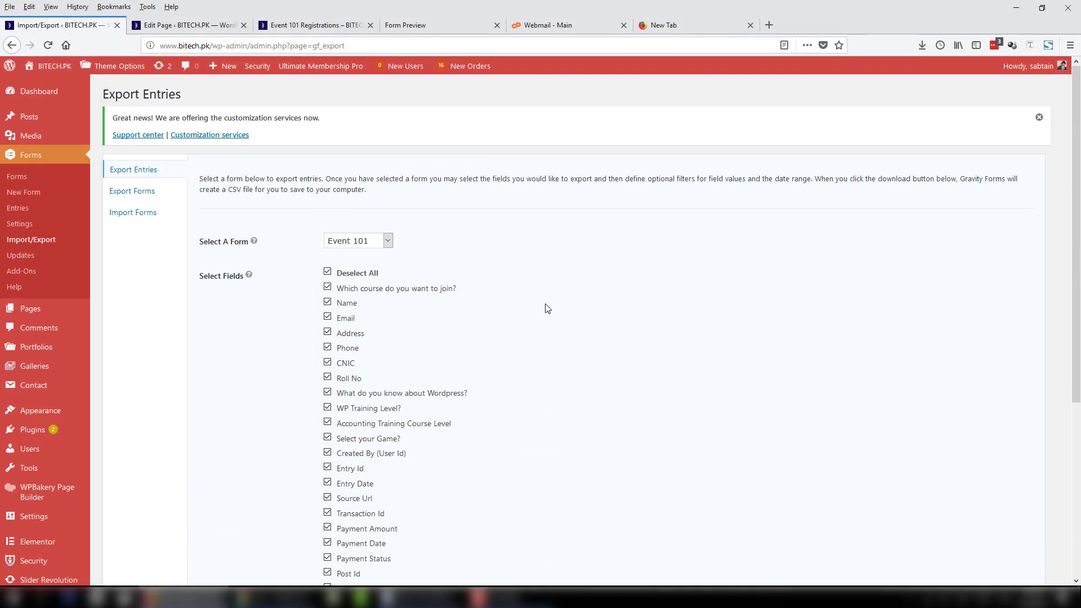
pyautogui.click(30, 98)
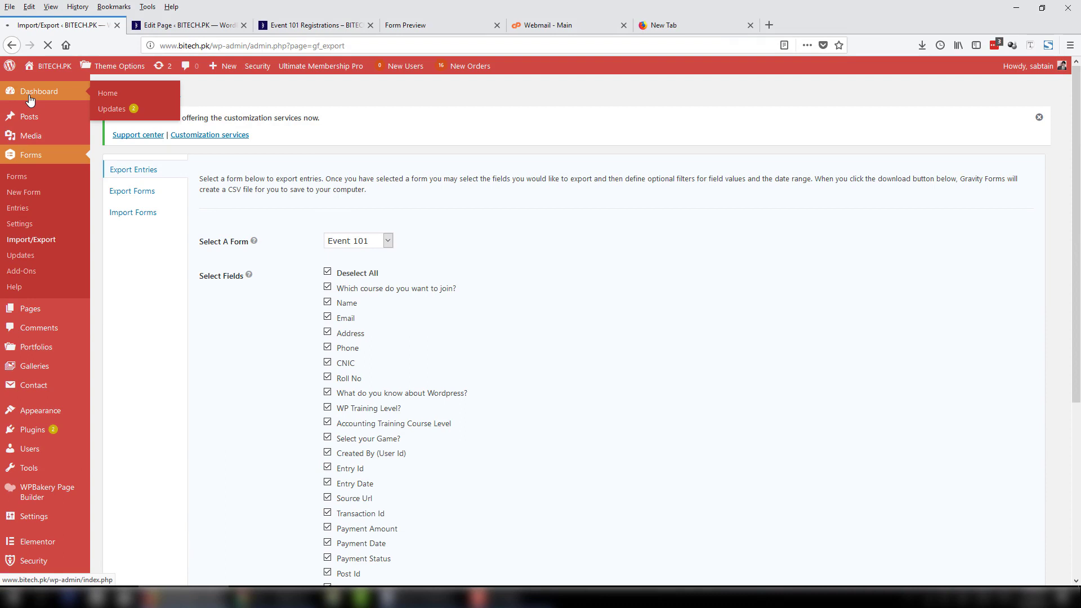